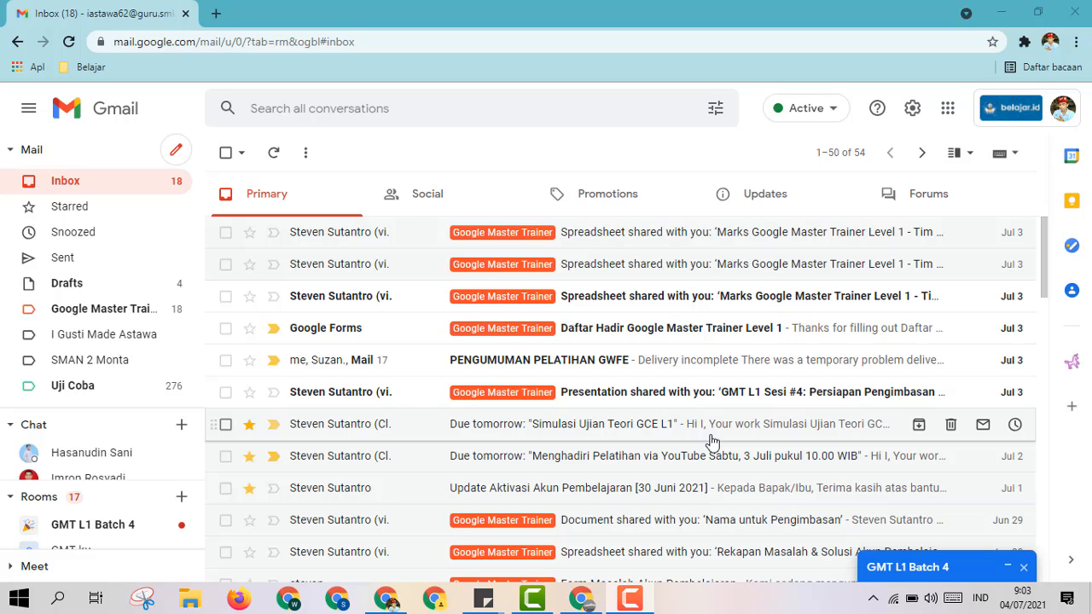
Switch from Gmail to Google Docs and create a new blank document.
{"action": "left_click", "coordinate": [948, 110]}
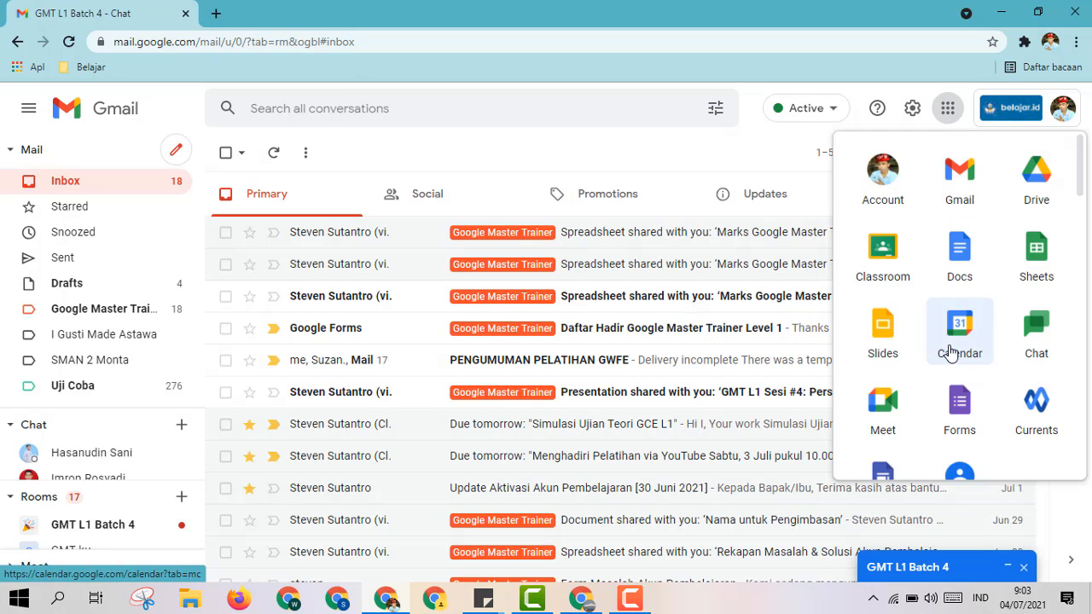
{"action": "left_click", "coordinate": [950, 113]}
{"action": "left_click", "coordinate": [949, 113]}
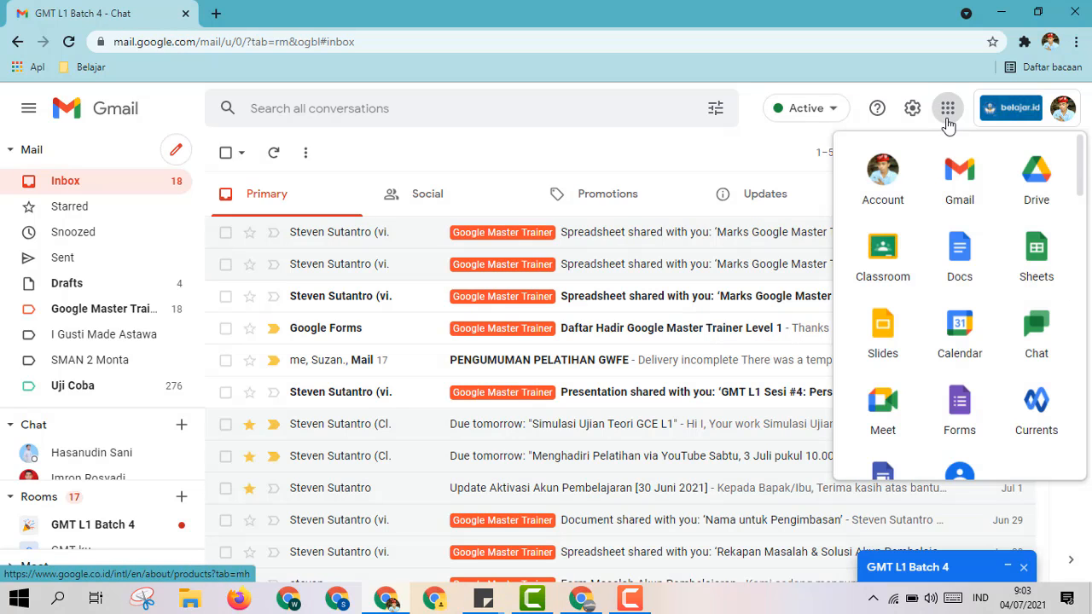
{"action": "left_click", "coordinate": [960, 256]}
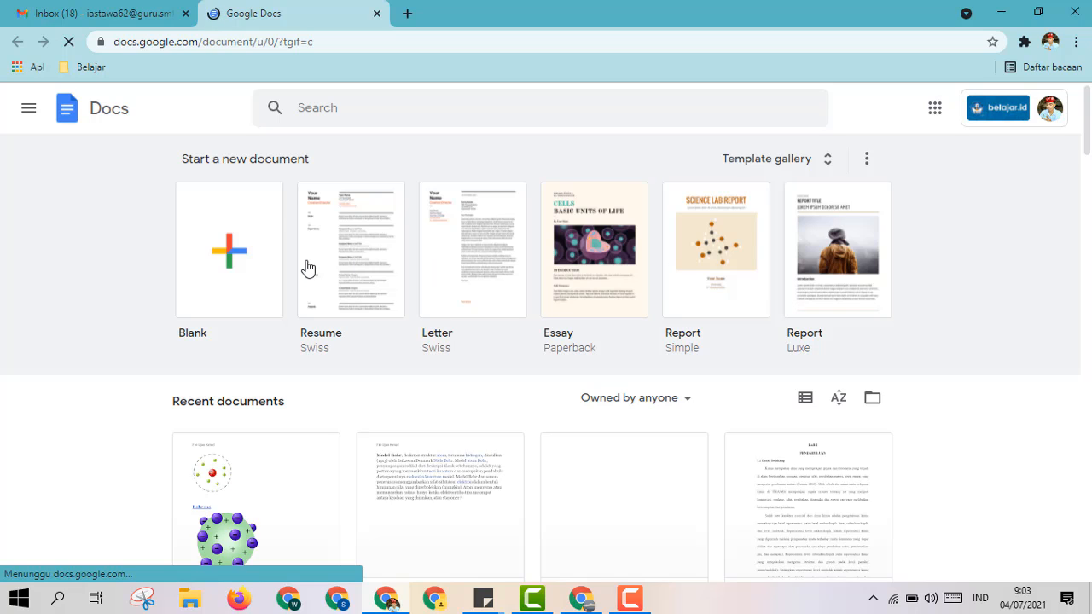
{"action": "left_click", "coordinate": [226, 255]}
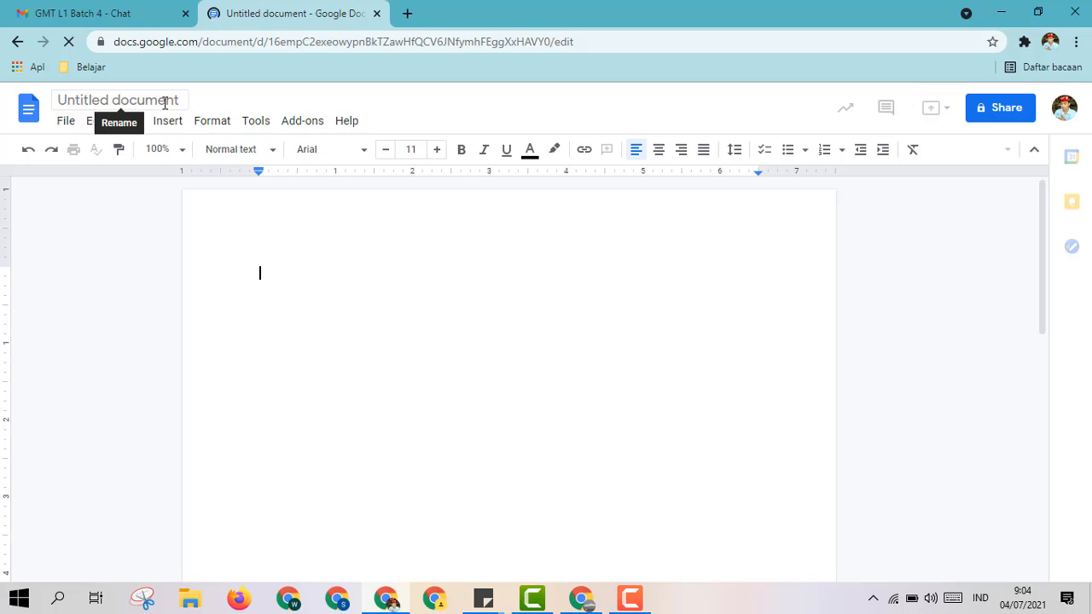
Rename the untitled document as "Tutorial sederhana Google Dokumen".
{"action": "left_click", "coordinate": [165, 102]}
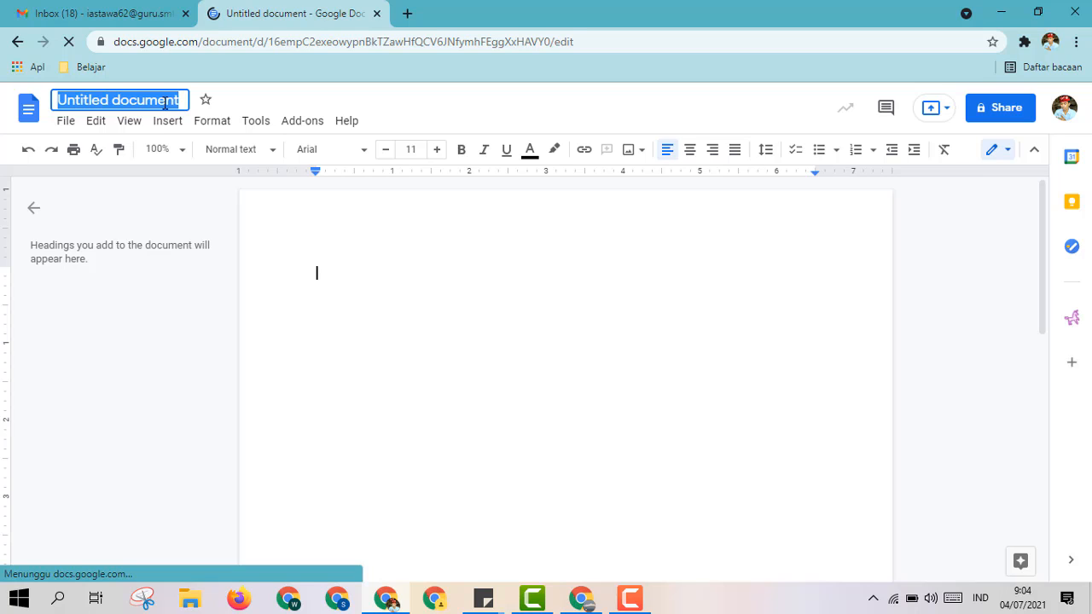
{"action": "type", "text": "T"}
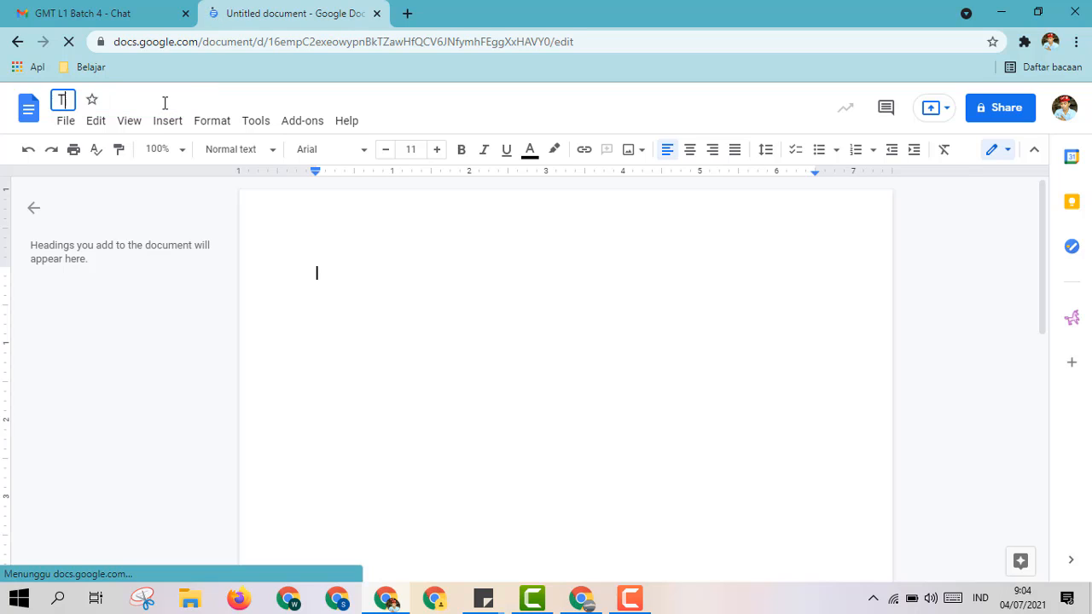
{"action": "type", "text": "utor"}
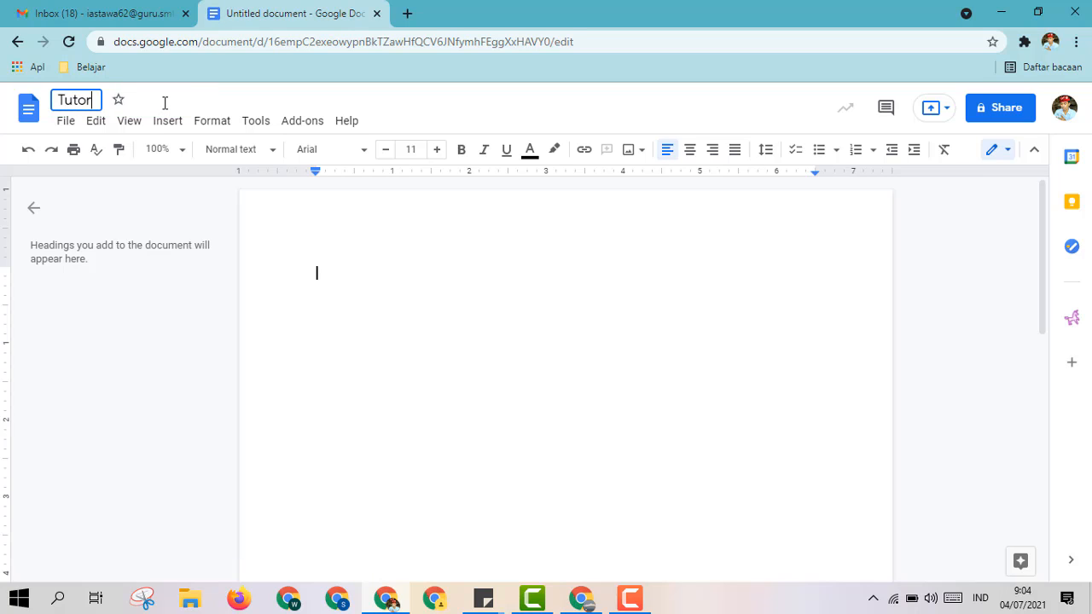
{"action": "type", "text": "ial se"}
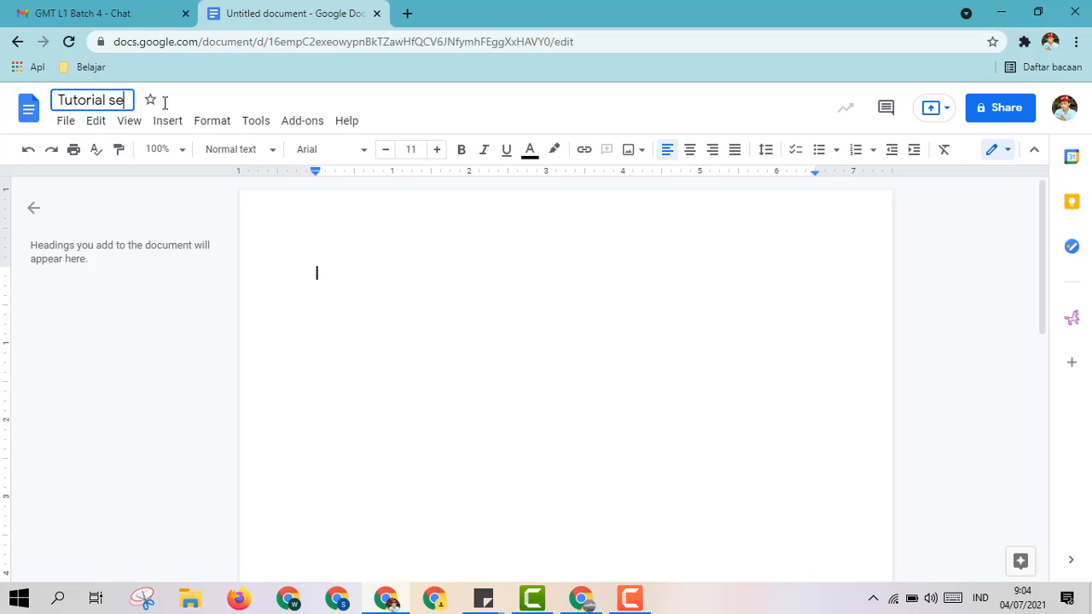
{"action": "type", "text": "derhana"}
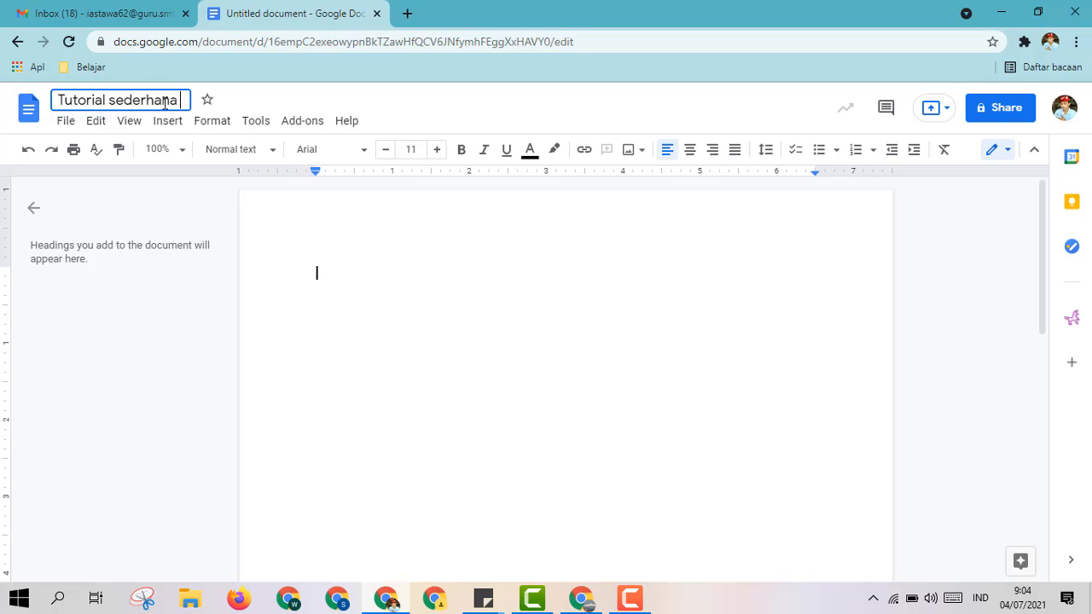
{"action": "type", "text": " Googl"}
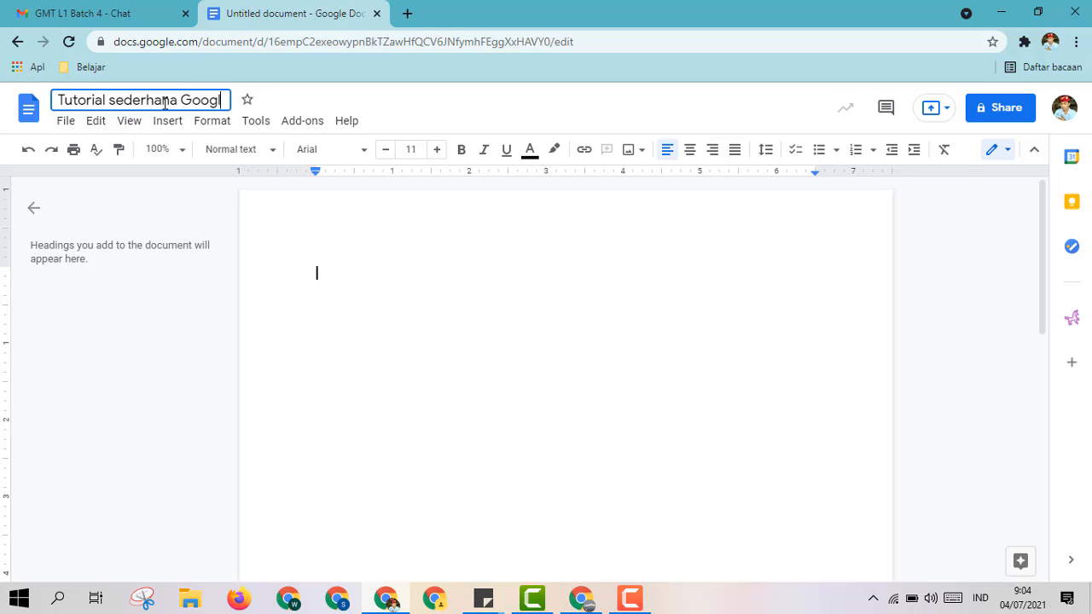
{"action": "type", "text": "e Dokumen"}
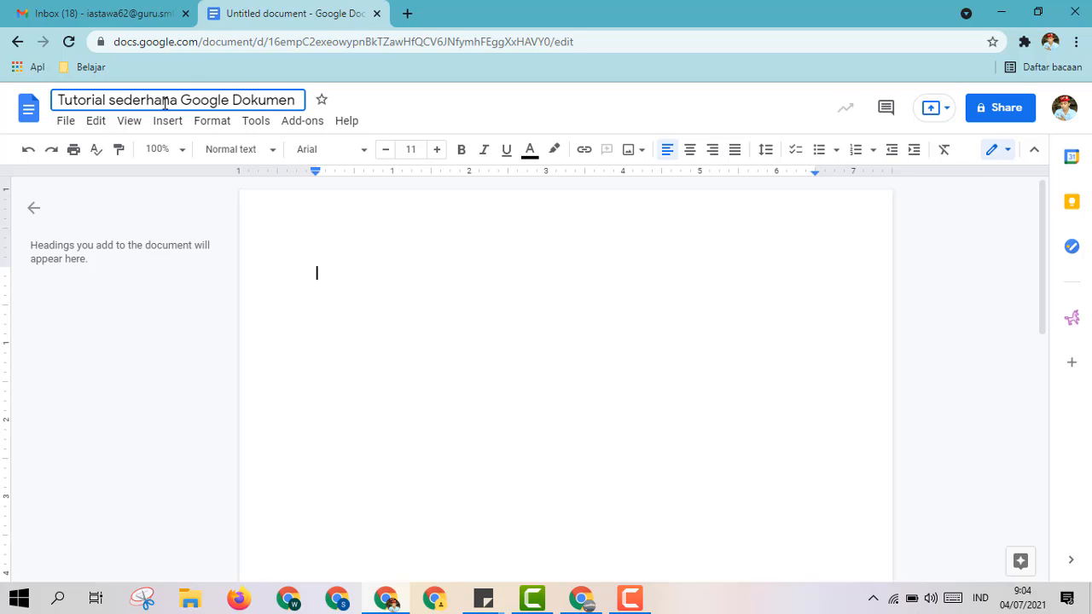
{"action": "left_click", "coordinate": [461, 295]}
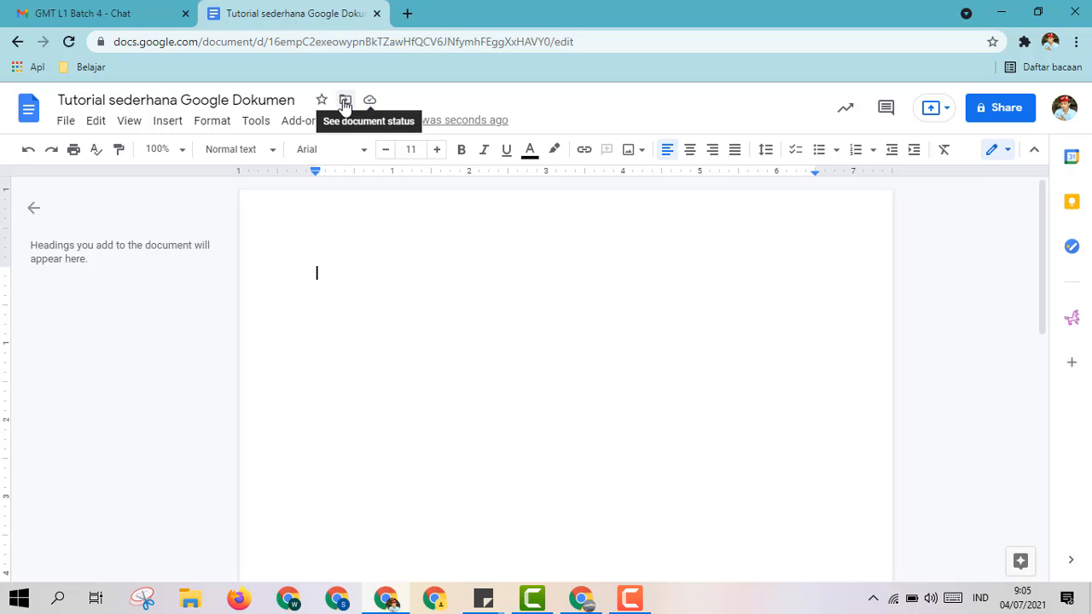
Create a new folder named "Tutorial" in My Drive and move the document into it.
{"action": "left_click", "coordinate": [345, 101]}
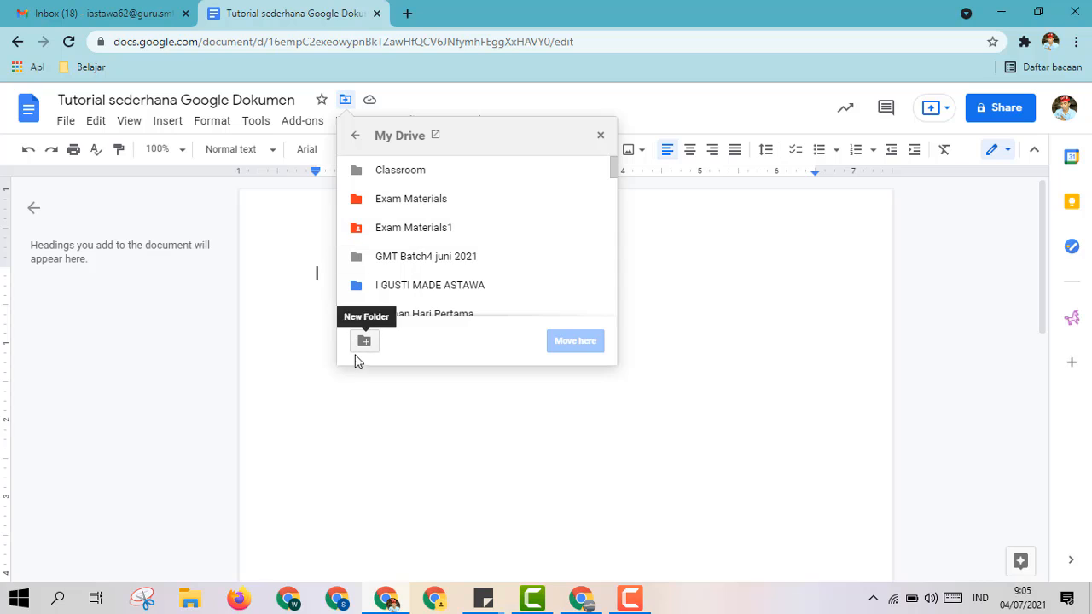
{"action": "left_click", "coordinate": [364, 341]}
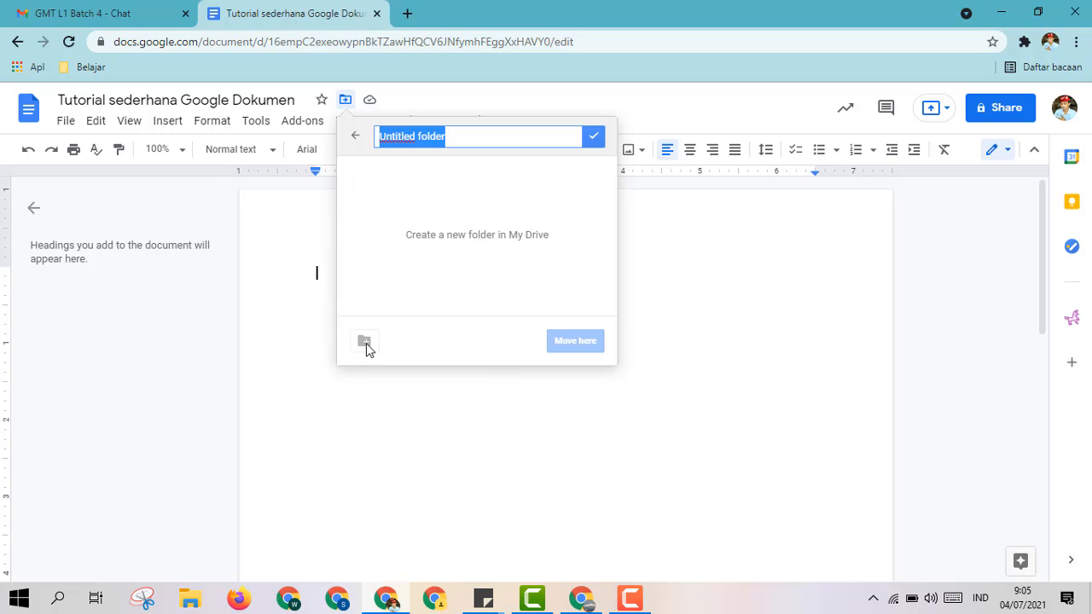
{"action": "type", "text": "T"}
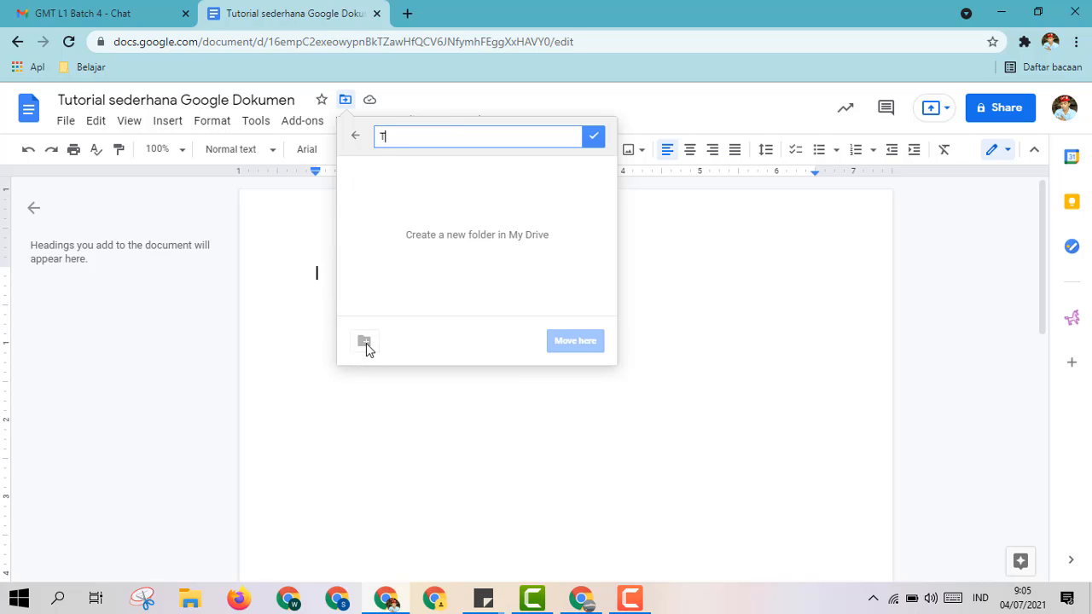
{"action": "type", "text": "utorial"}
{"action": "left_click", "coordinate": [594, 136]}
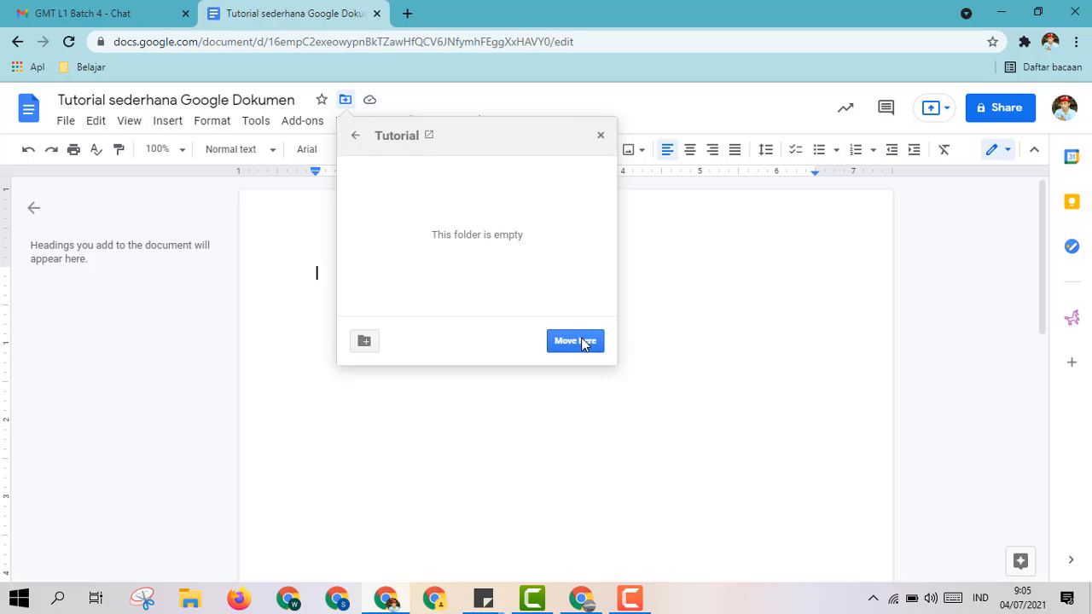
{"action": "left_click", "coordinate": [584, 344]}
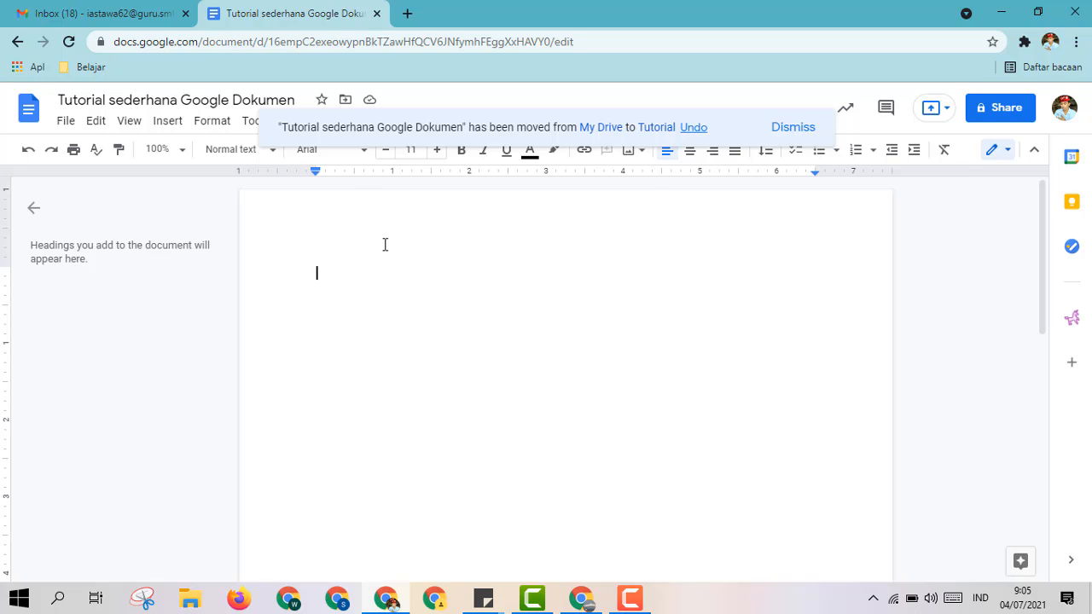
{"action": "left_click", "coordinate": [789, 128]}
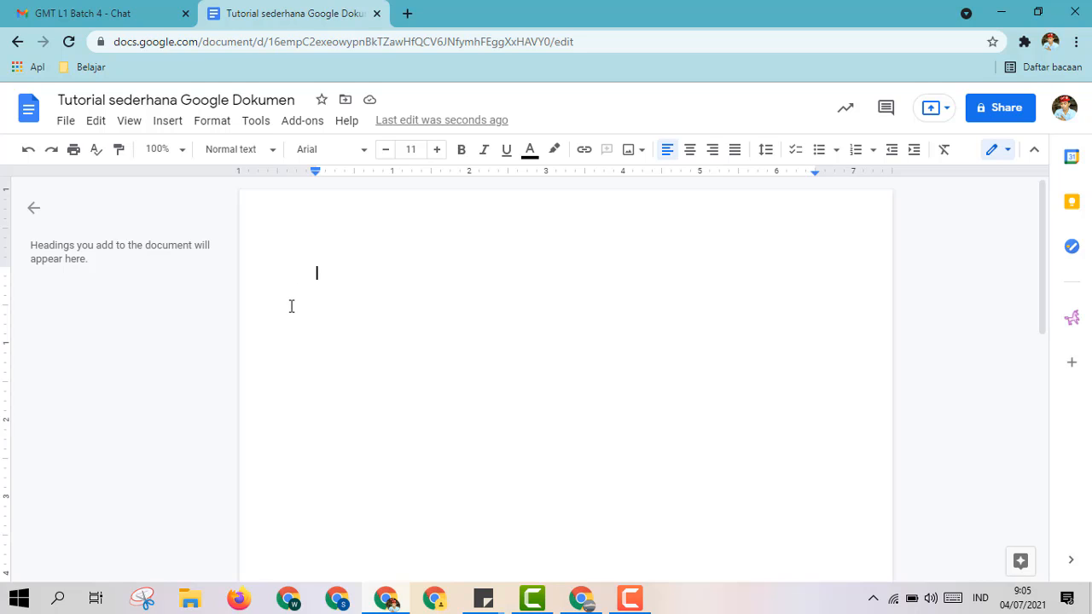
Upload and open the PDF file "BAB I" from the Documents folder inside the computer's Downloads folder.
{"action": "left_click", "coordinate": [67, 128]}
{"action": "mouse_move", "coordinate": [85, 188]}
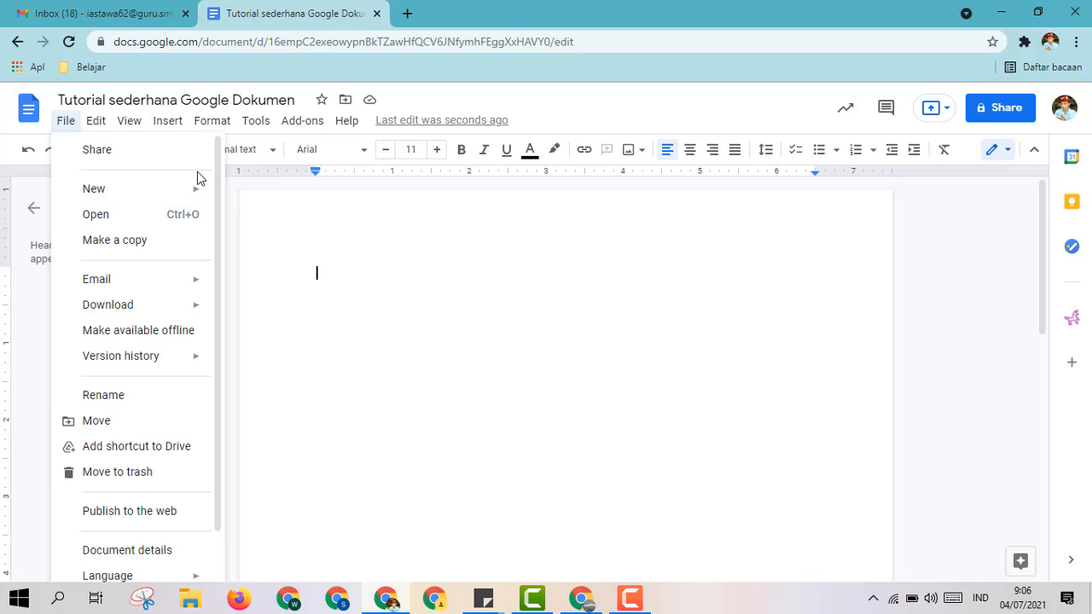
{"action": "left_click", "coordinate": [124, 220]}
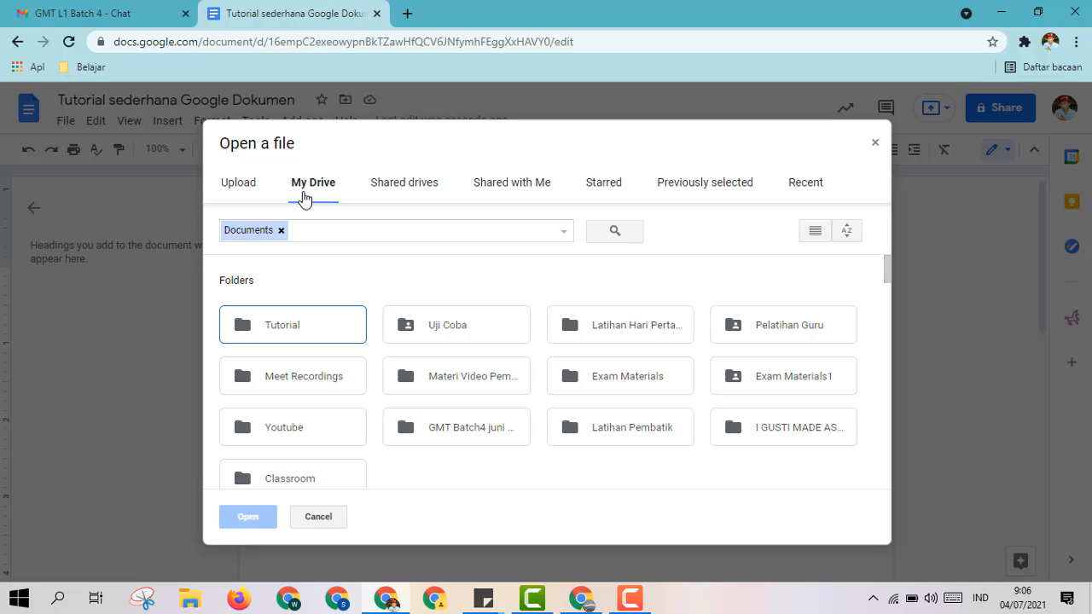
{"action": "left_click", "coordinate": [247, 187]}
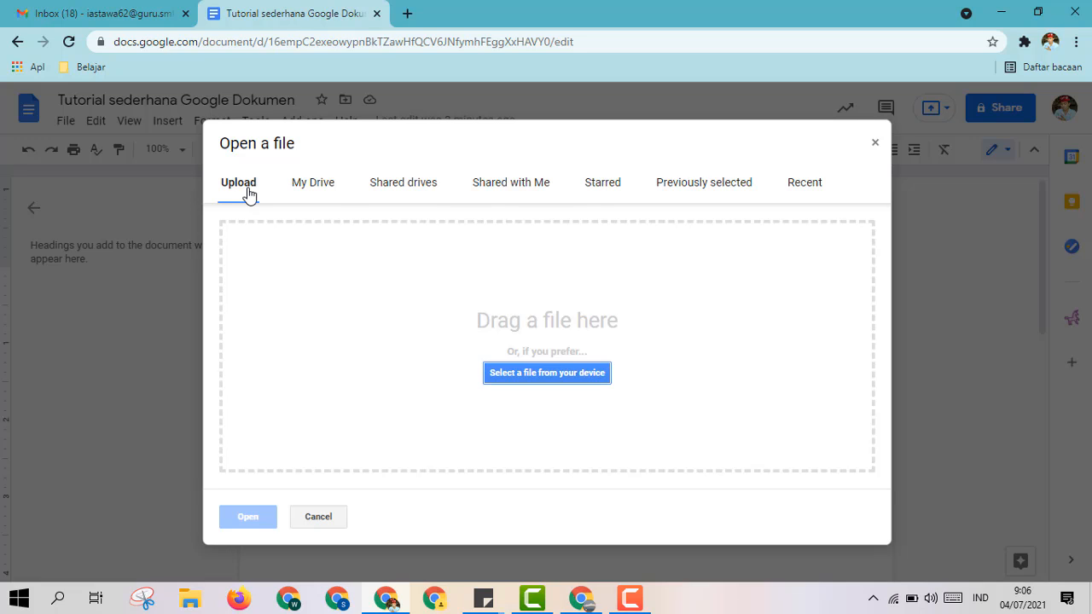
{"action": "left_click", "coordinate": [529, 382]}
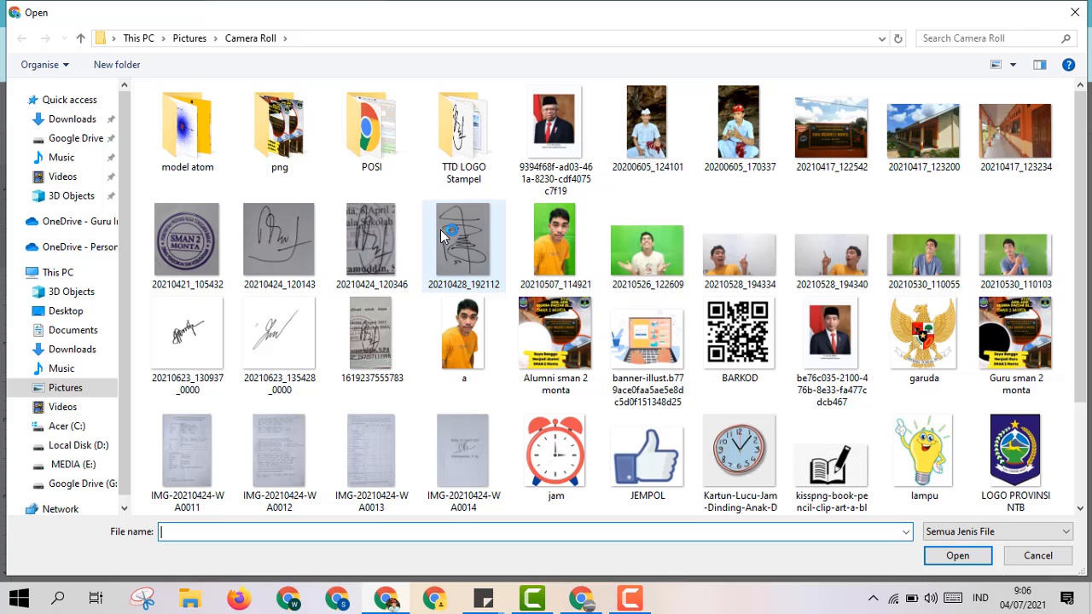
{"action": "left_click", "coordinate": [79, 118]}
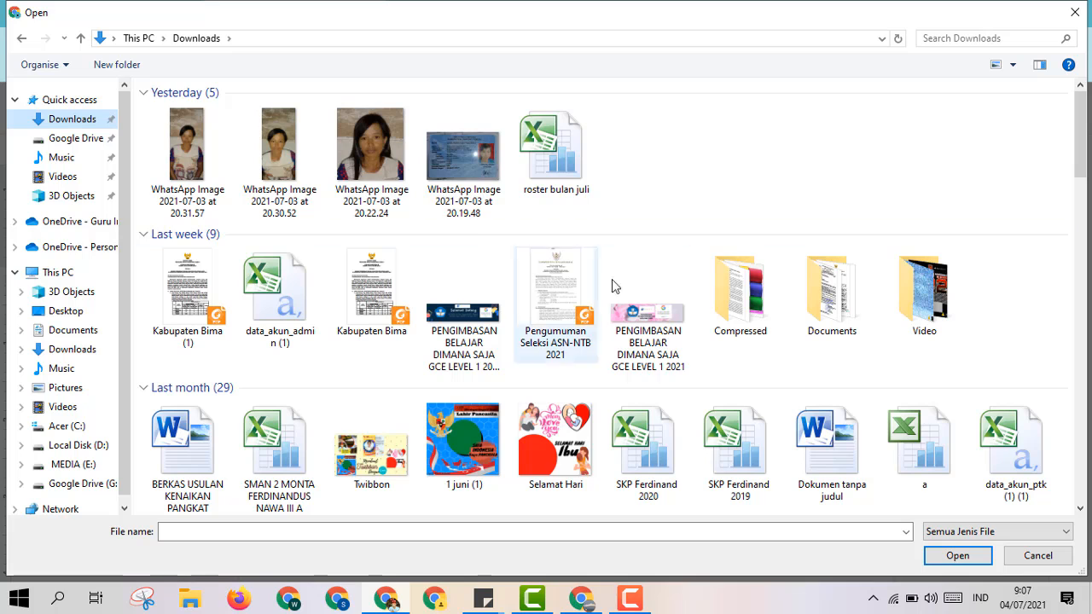
{"action": "double_click", "coordinate": [815, 294]}
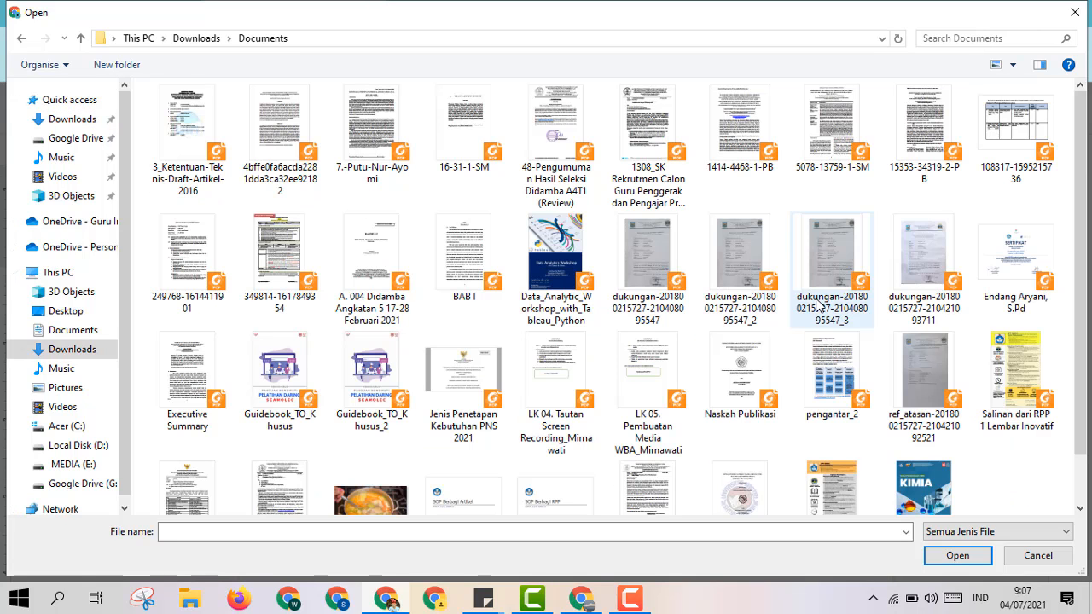
{"action": "left_click", "coordinate": [464, 269]}
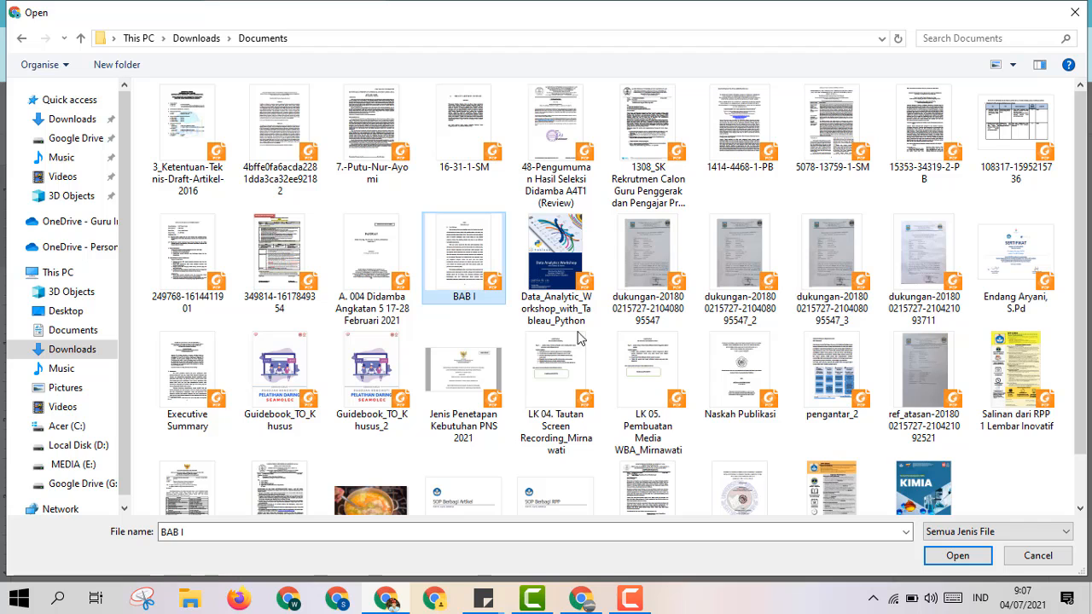
{"action": "left_click", "coordinate": [965, 557]}
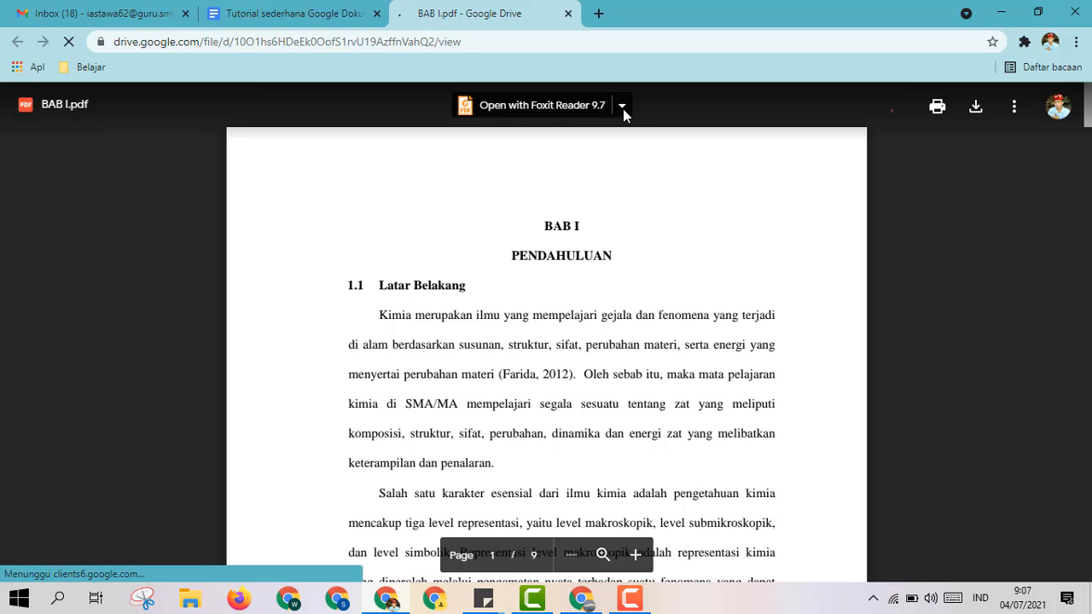
Open the uploaded BAB I.pdf with Google Docs as an editable document.
{"action": "left_click", "coordinate": [623, 108]}
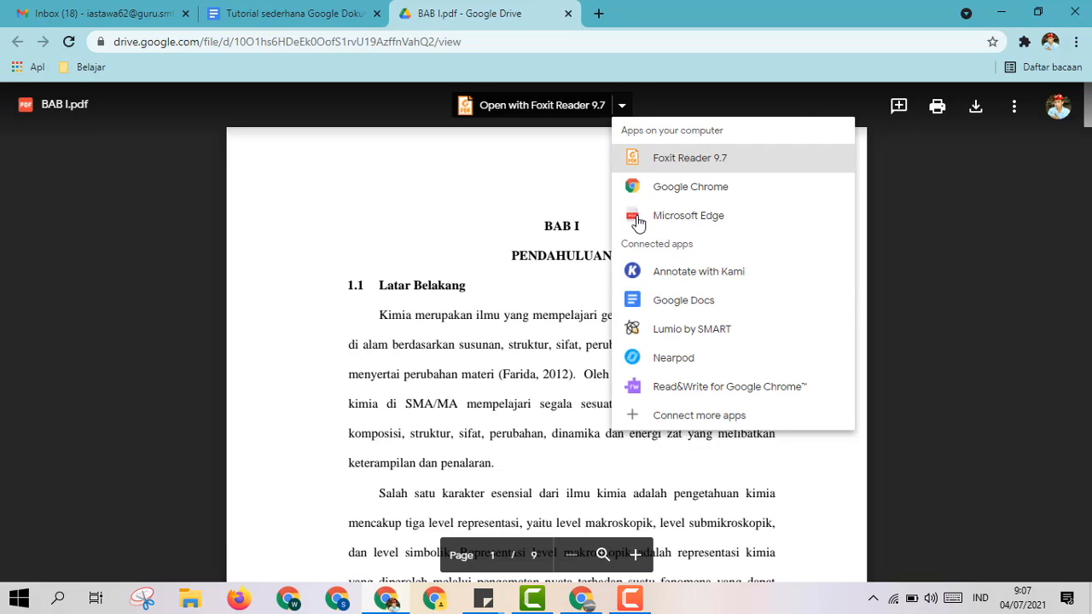
{"action": "left_click", "coordinate": [641, 299]}
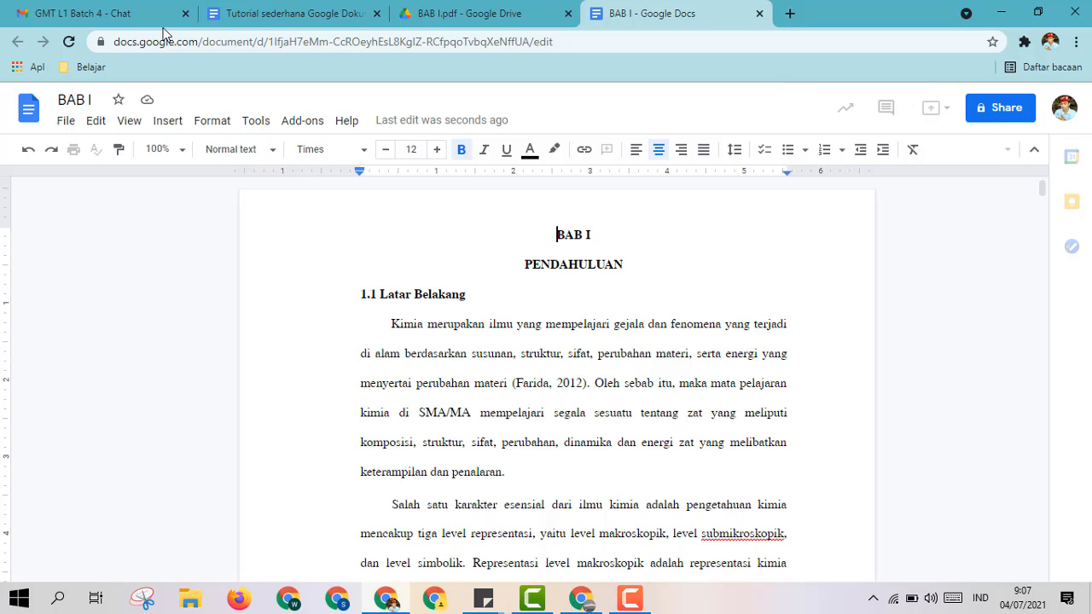
{"action": "left_click", "coordinate": [65, 123]}
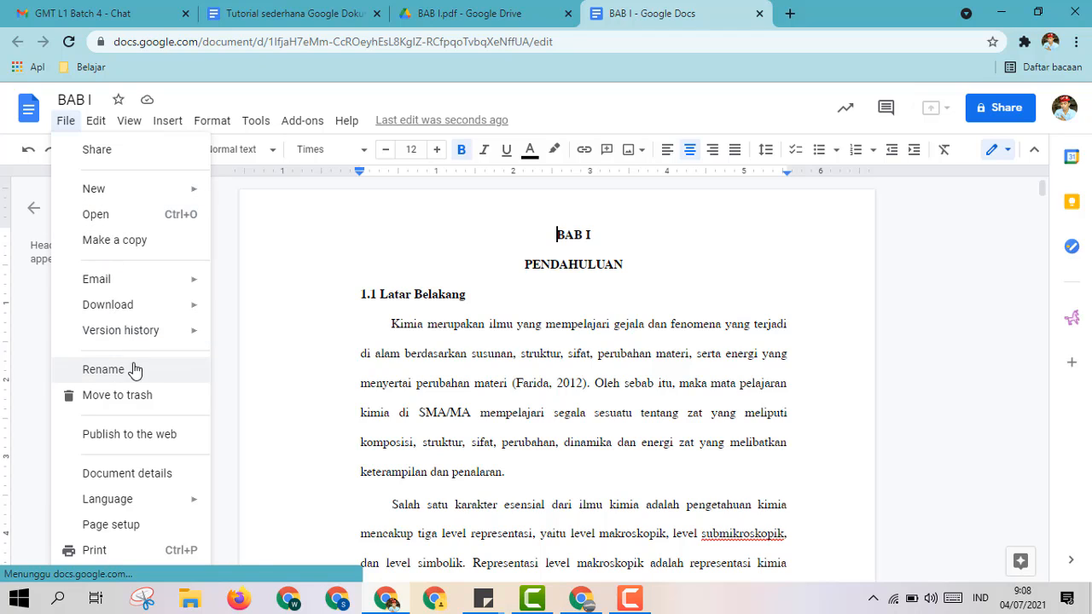
{"action": "mouse_move", "coordinate": [135, 313]}
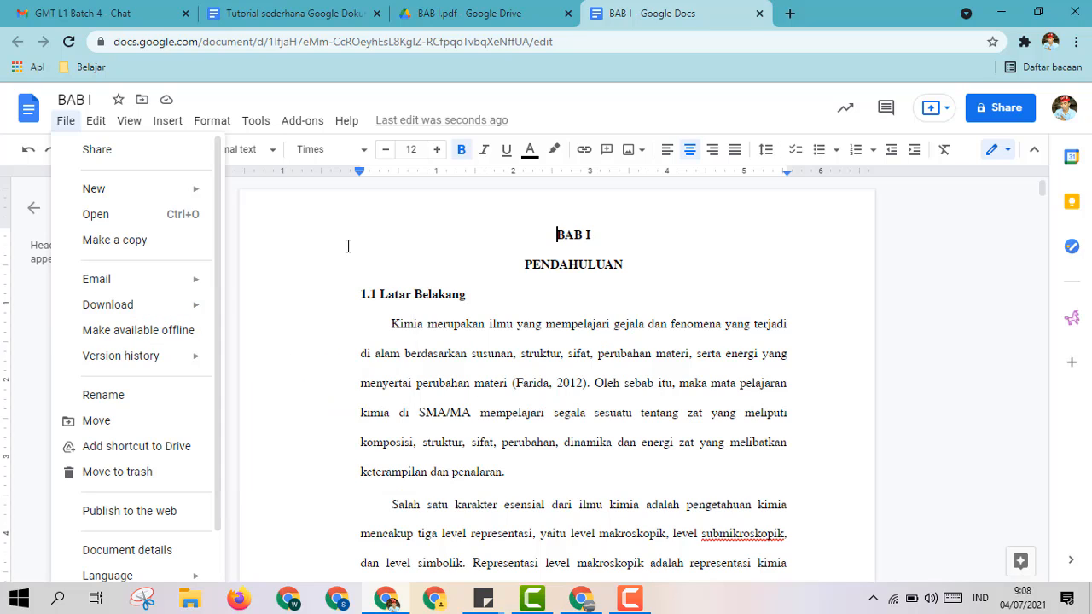
Return to the "Tutorial sederhana Google Dokumen" document and make it available offline.
{"action": "left_click", "coordinate": [326, 12]}
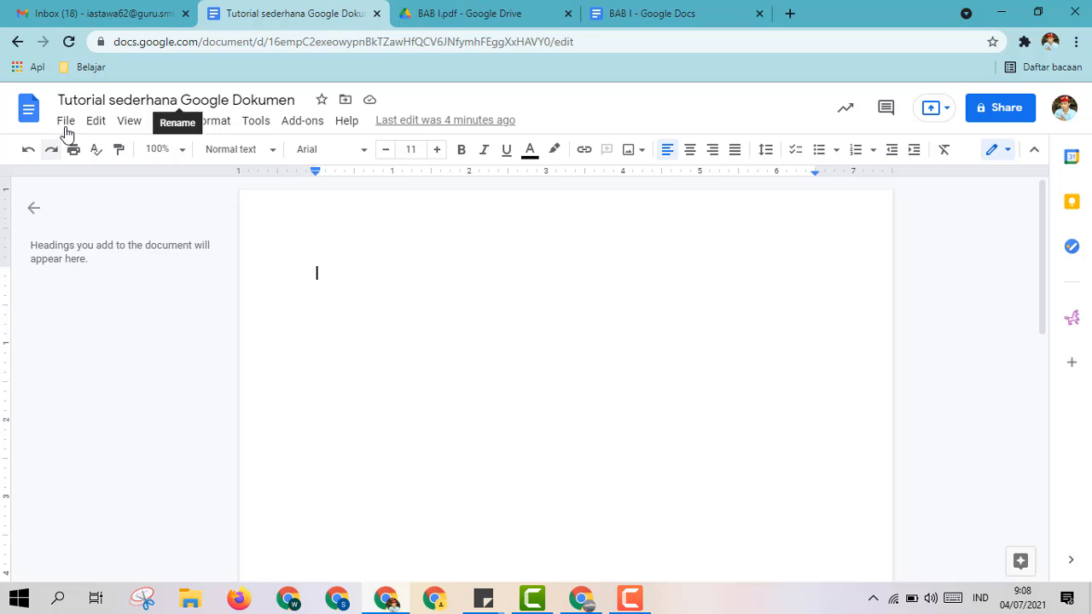
{"action": "left_click", "coordinate": [64, 126]}
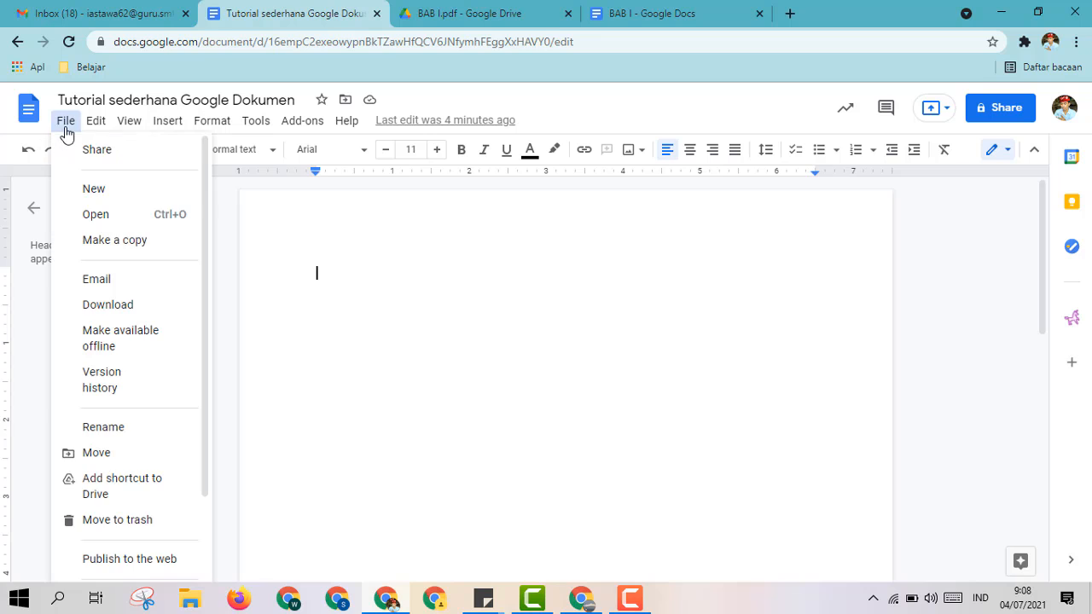
{"action": "left_click", "coordinate": [128, 336]}
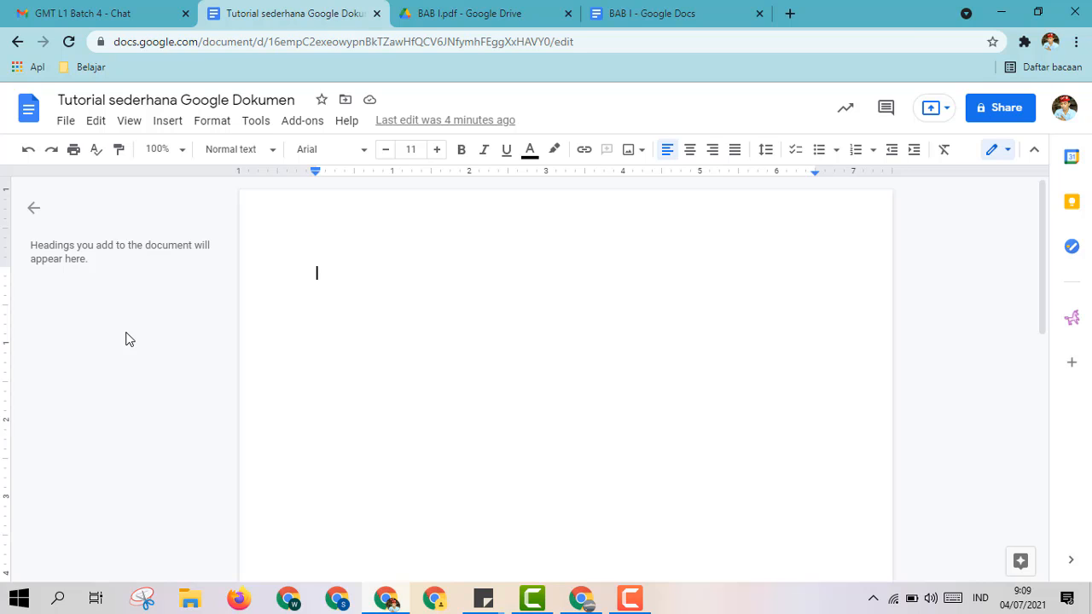
Review the document's page setup, including orientation, paper size and margins, and accept the existing settings.
{"action": "left_click", "coordinate": [66, 121]}
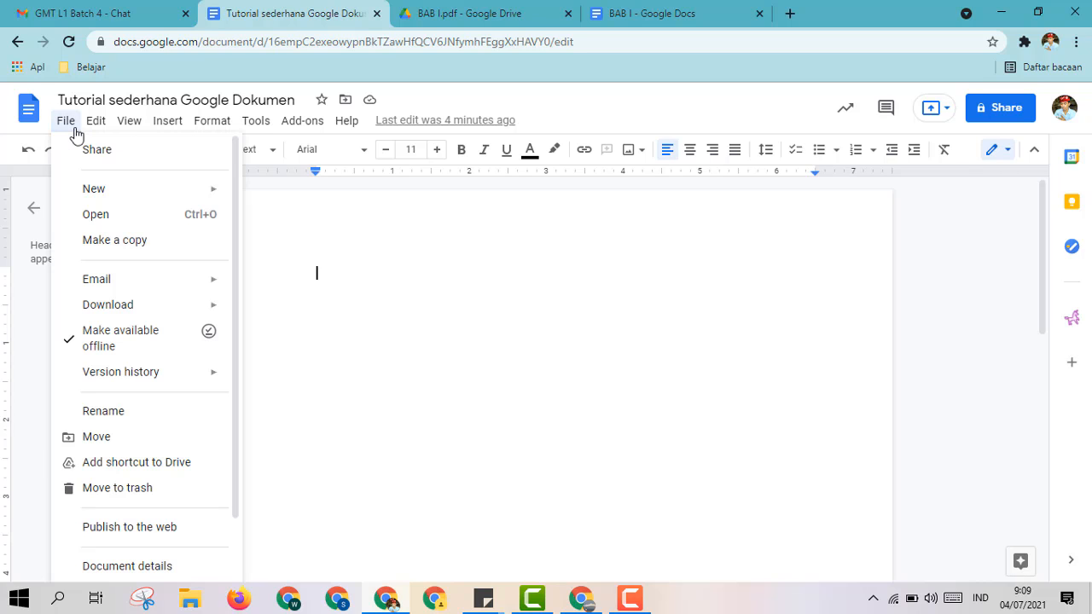
{"action": "scroll", "coordinate": [183, 427], "scroll_direction": "down", "scroll_amount": 1}
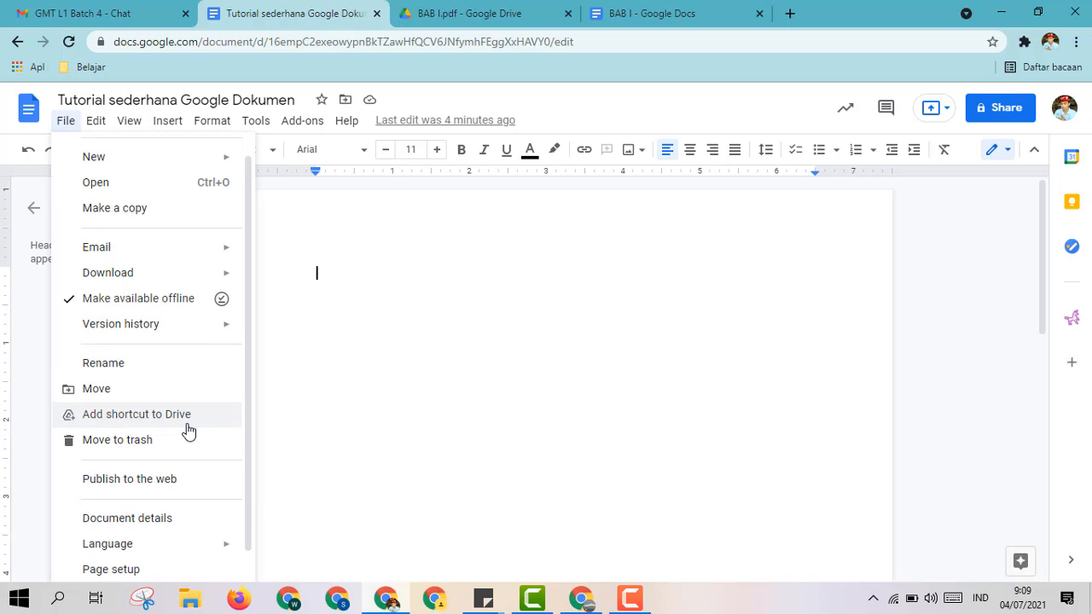
{"action": "scroll", "coordinate": [188, 431], "scroll_direction": "down", "scroll_amount": 1}
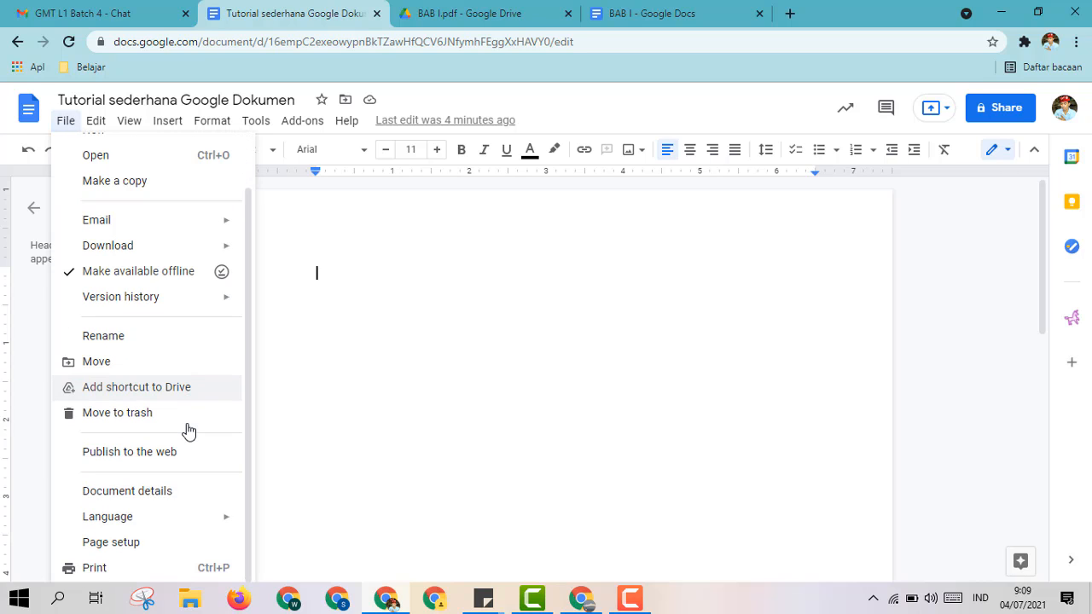
{"action": "left_click", "coordinate": [132, 544]}
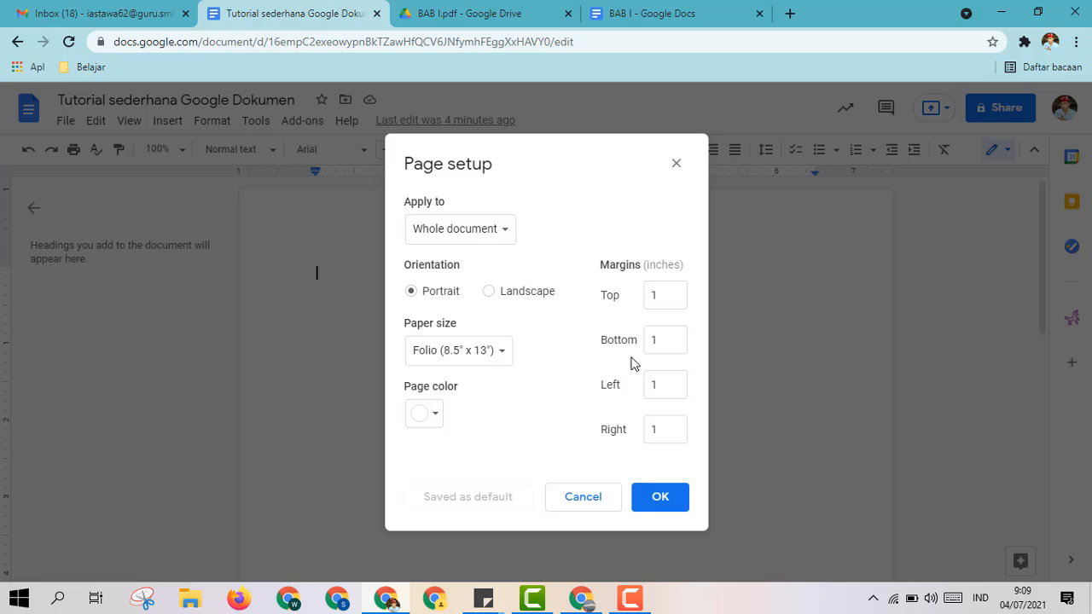
{"action": "left_click", "coordinate": [653, 504]}
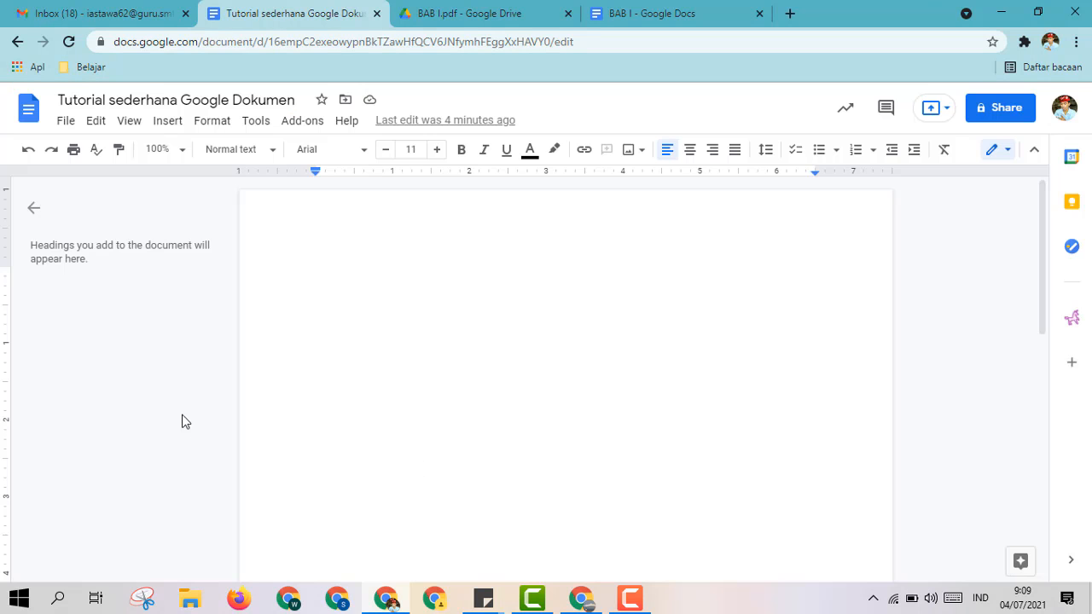
Set the document's language to Bahasa Indonesia.
{"action": "left_click", "coordinate": [65, 120]}
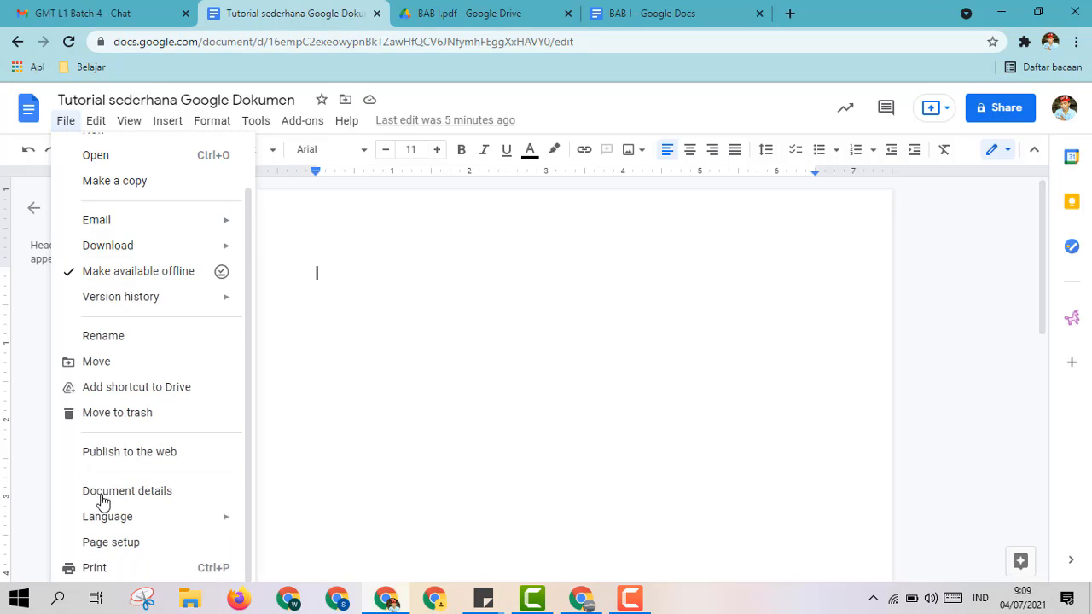
{"action": "mouse_move", "coordinate": [219, 520]}
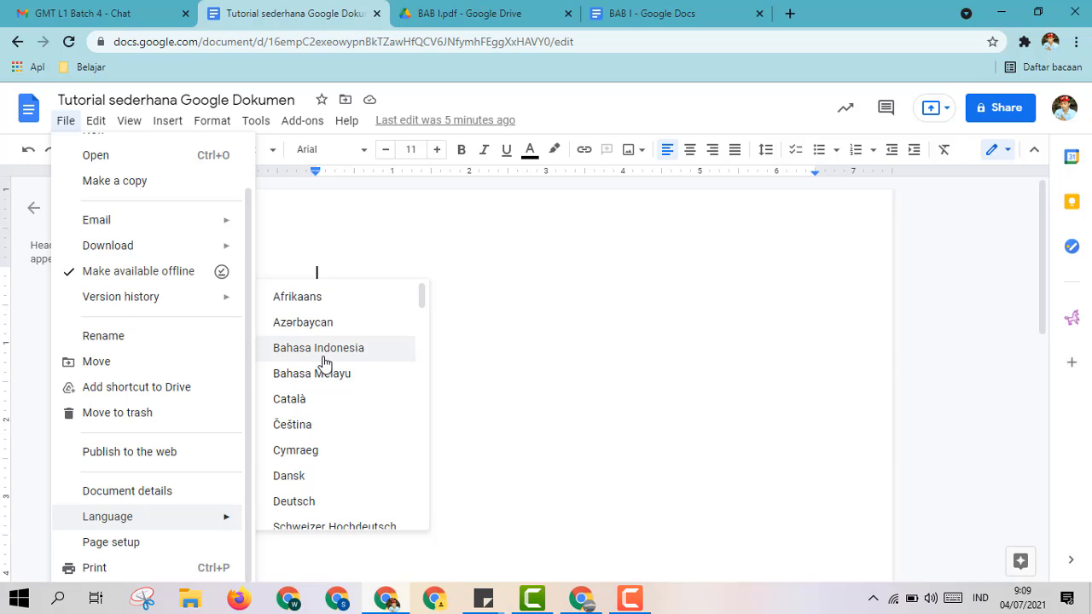
{"action": "left_click", "coordinate": [326, 359]}
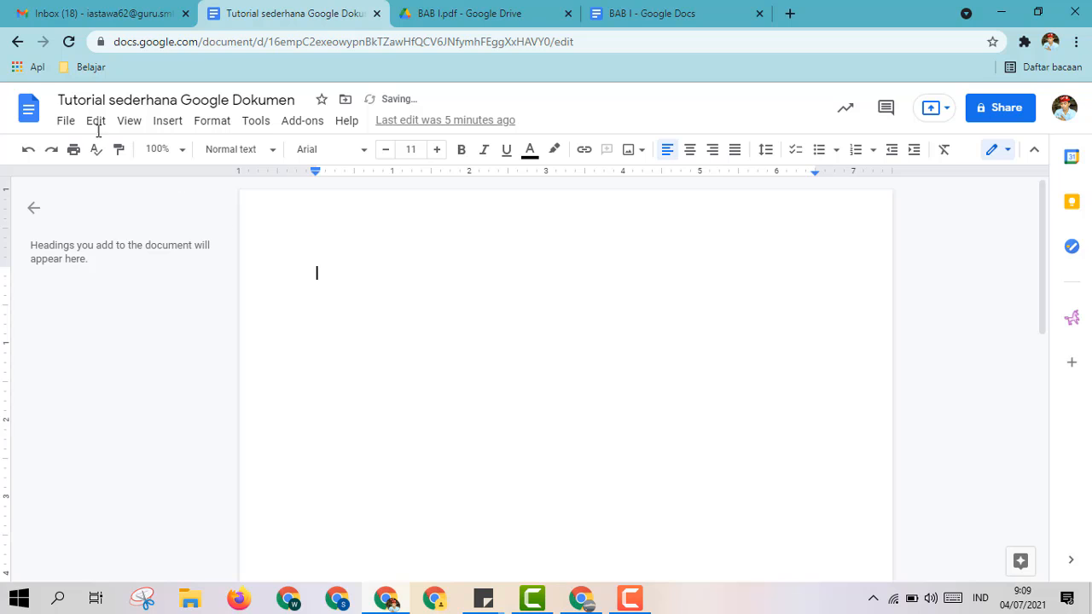
Check the page setup for the whole document once more and accept it as is.
{"action": "left_click", "coordinate": [65, 122]}
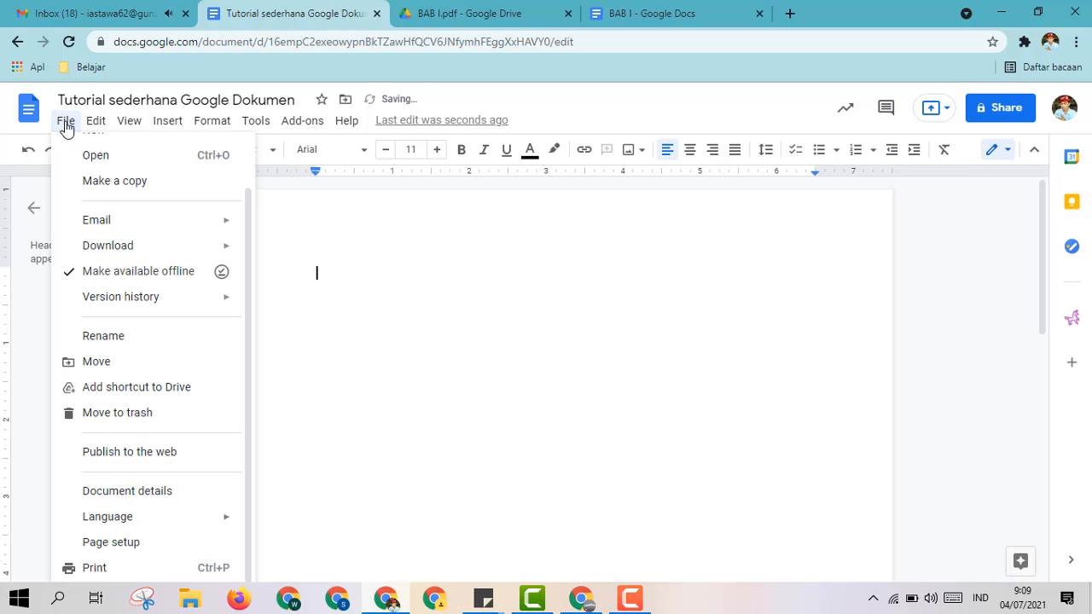
{"action": "left_click", "coordinate": [108, 552]}
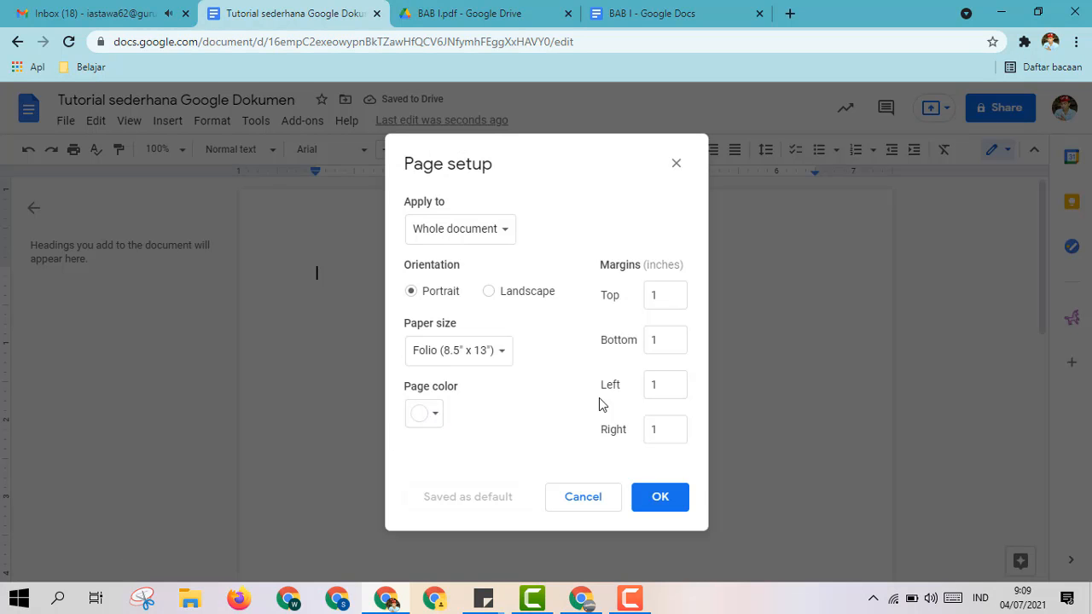
{"action": "left_click", "coordinate": [646, 509]}
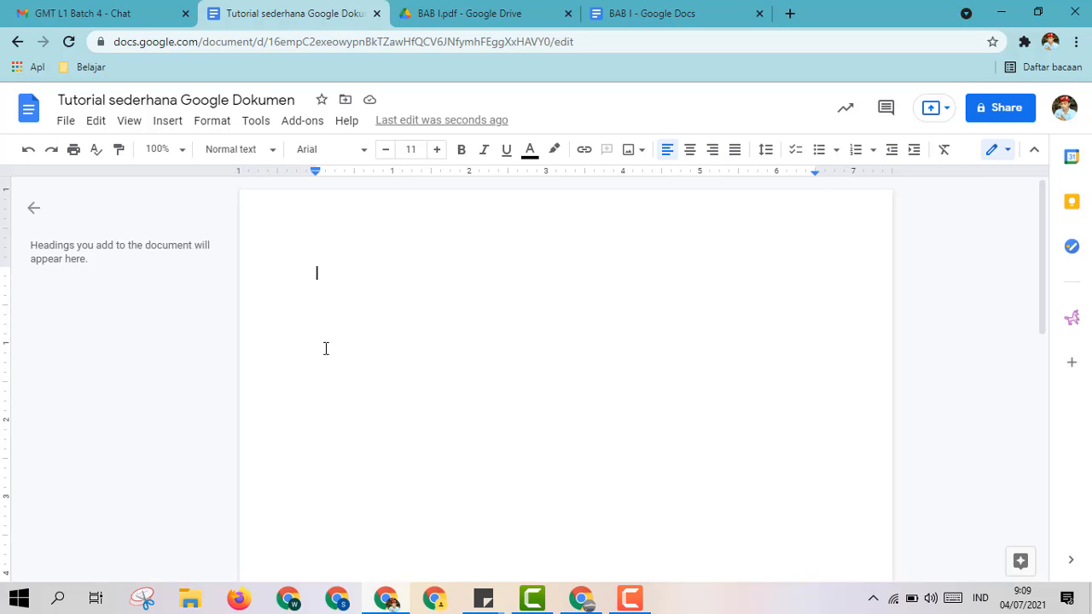
{"action": "left_click", "coordinate": [256, 123]}
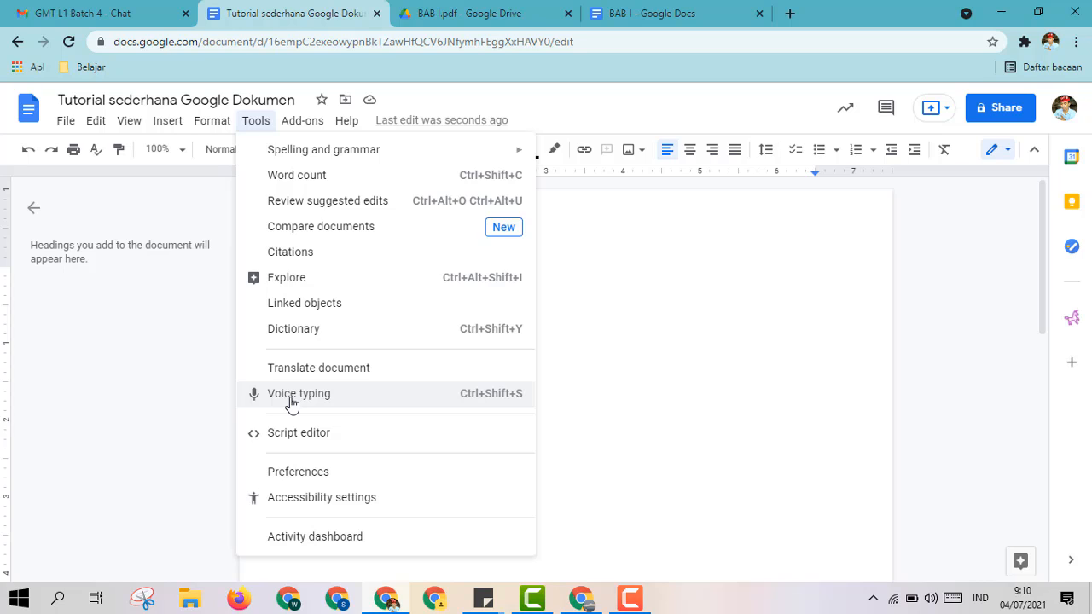
{"action": "left_click", "coordinate": [821, 373]}
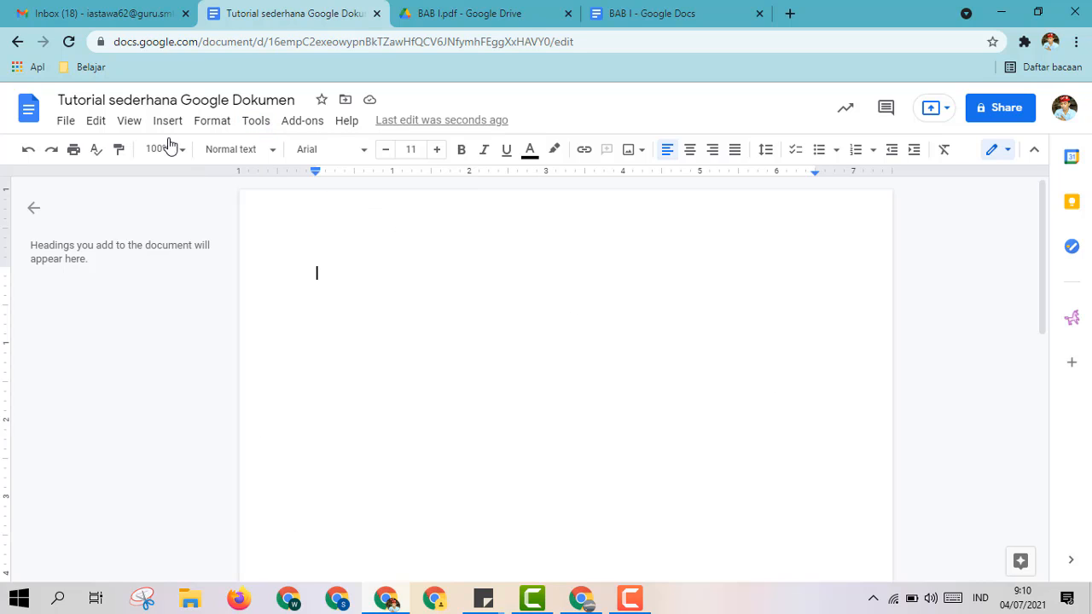
{"action": "left_click", "coordinate": [100, 124]}
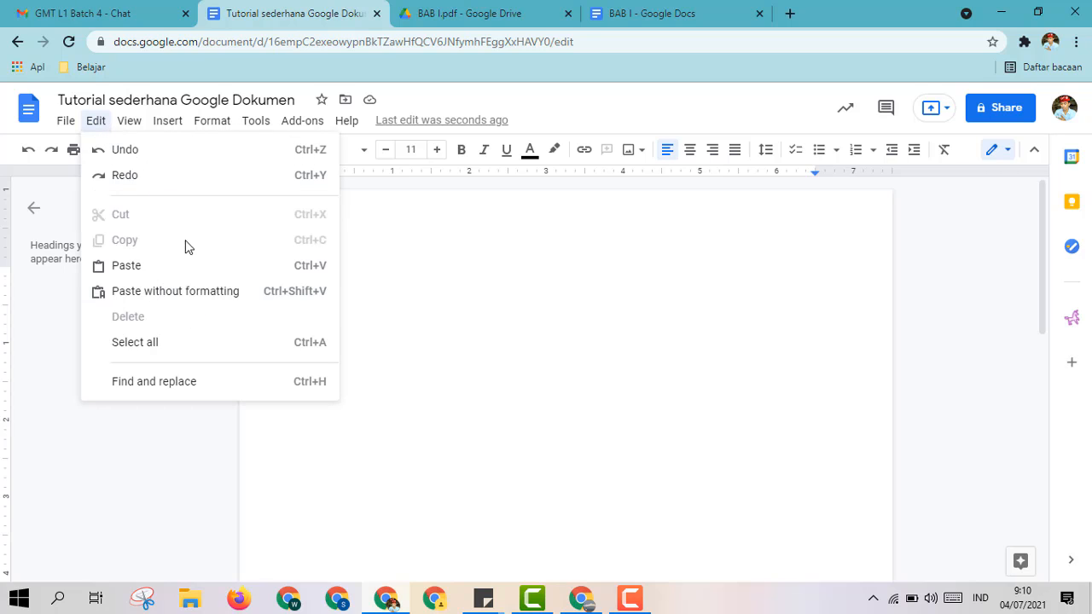
{"action": "key", "text": "Escape"}
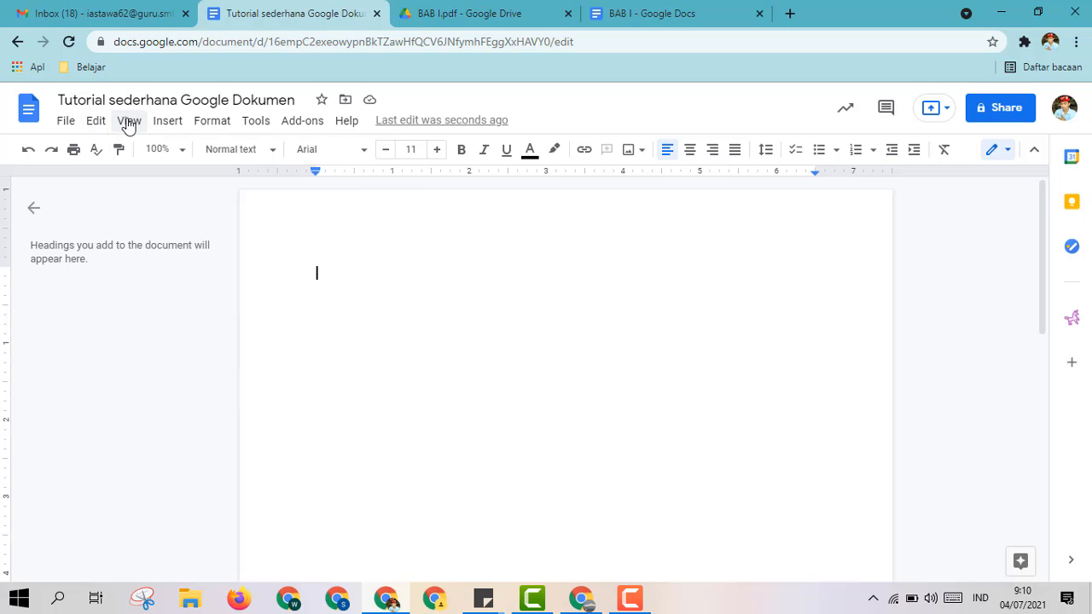
{"action": "left_click", "coordinate": [128, 125]}
{"action": "mouse_move", "coordinate": [307, 175]}
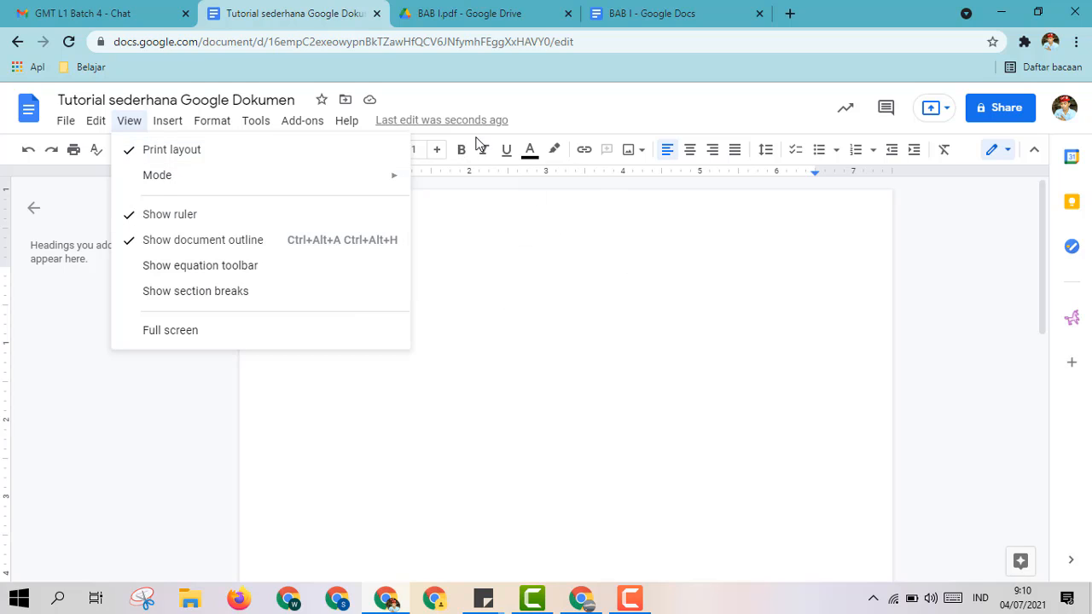
{"action": "left_click", "coordinate": [180, 129]}
{"action": "left_click", "coordinate": [180, 128]}
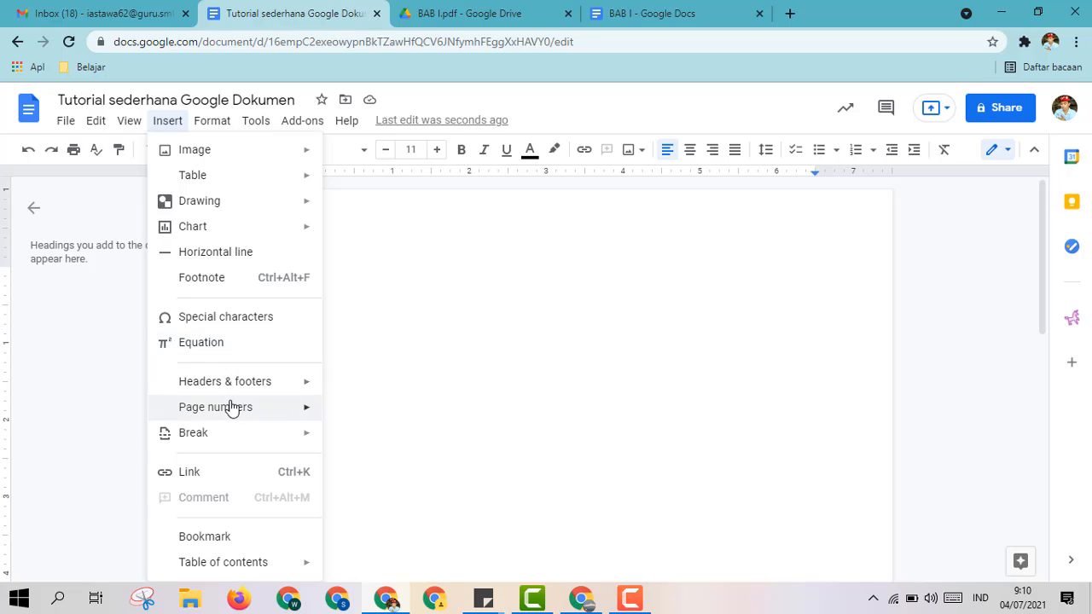
{"action": "mouse_move", "coordinate": [247, 415]}
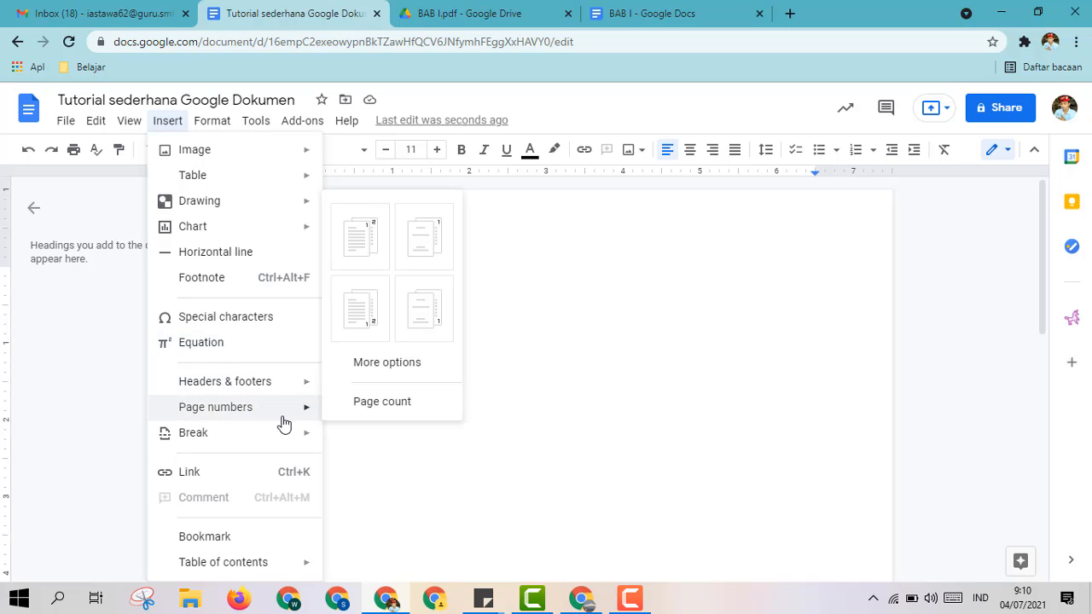
{"action": "mouse_move", "coordinate": [211, 437]}
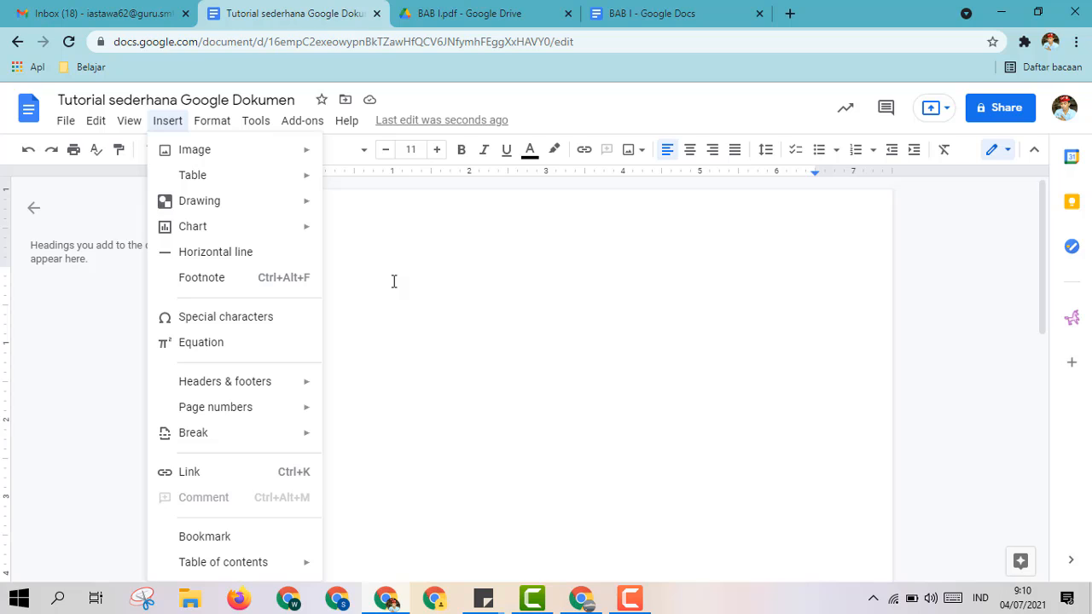
{"action": "left_click", "coordinate": [546, 185]}
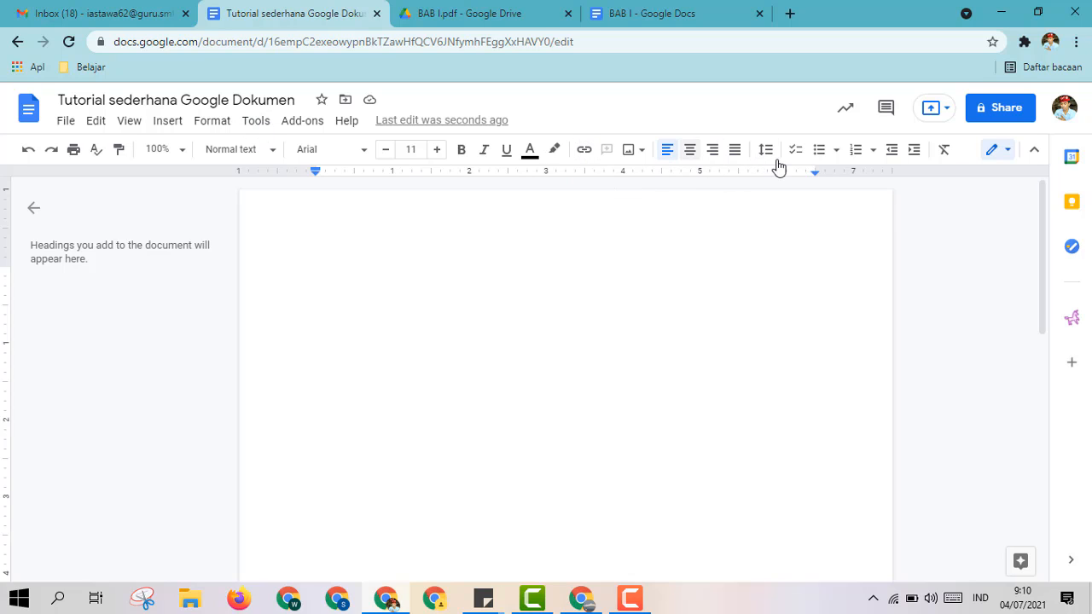
Search the web for images of "Kuda" and insert the picture of horses standing in a grassy field.
{"action": "left_click", "coordinate": [167, 121]}
{"action": "mouse_move", "coordinate": [204, 161]}
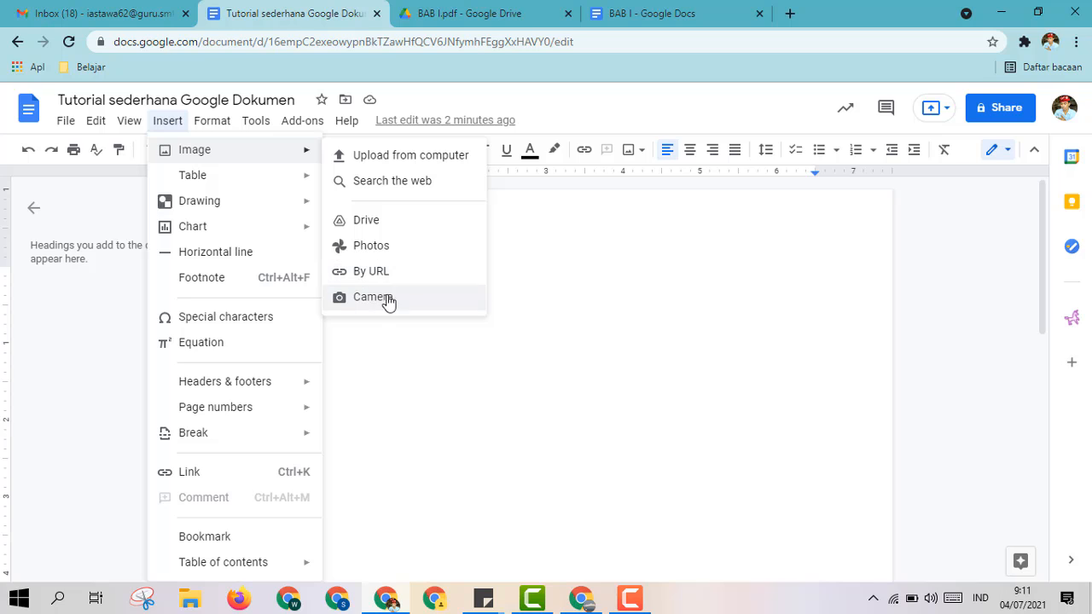
{"action": "left_click", "coordinate": [427, 196]}
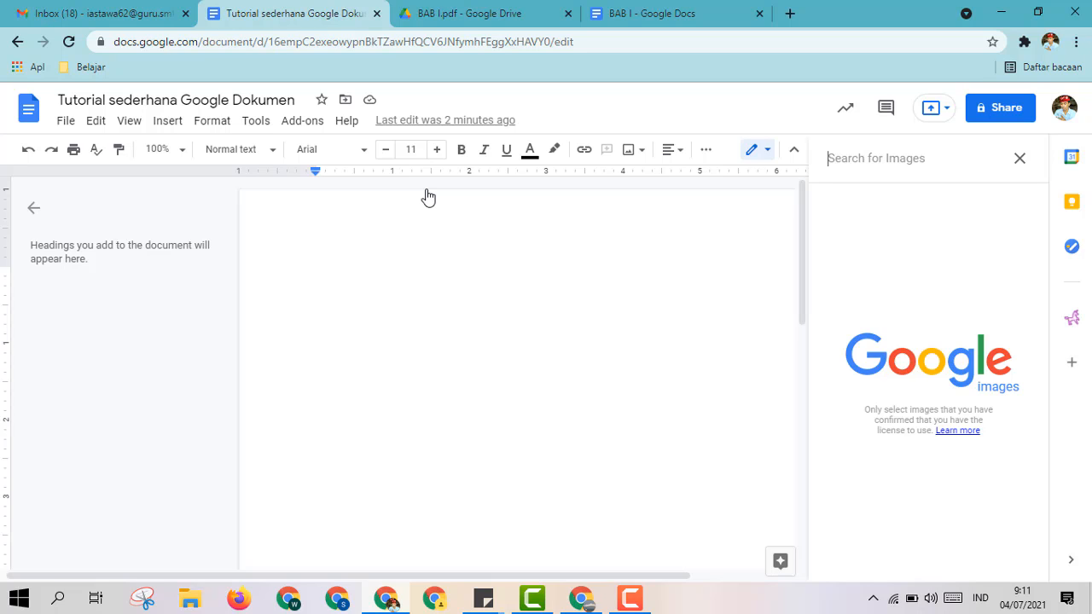
{"action": "type", "text": "Kuda"}
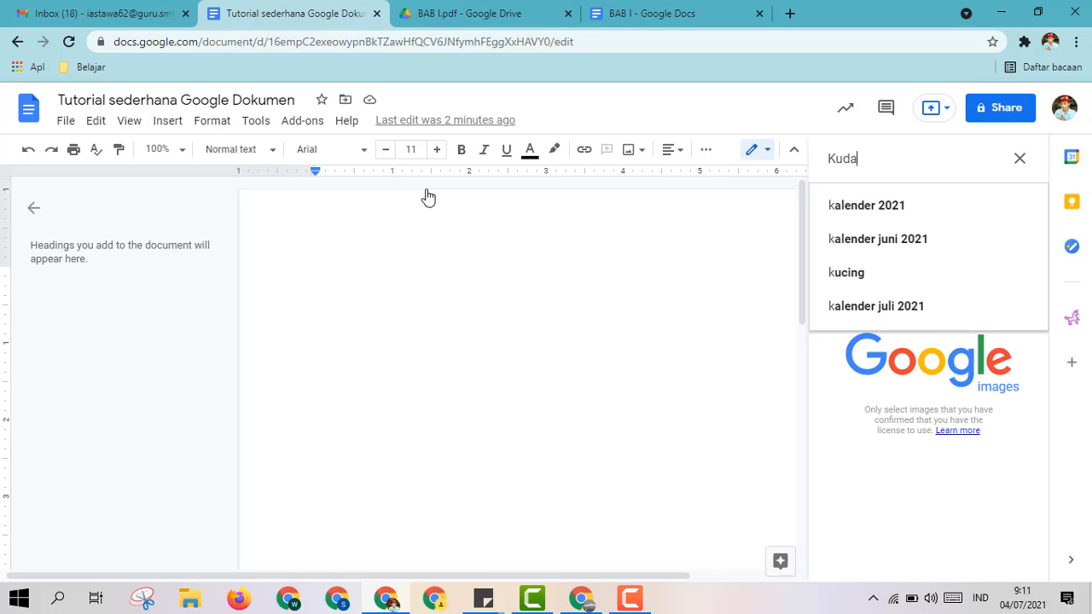
{"action": "key", "text": "Return"}
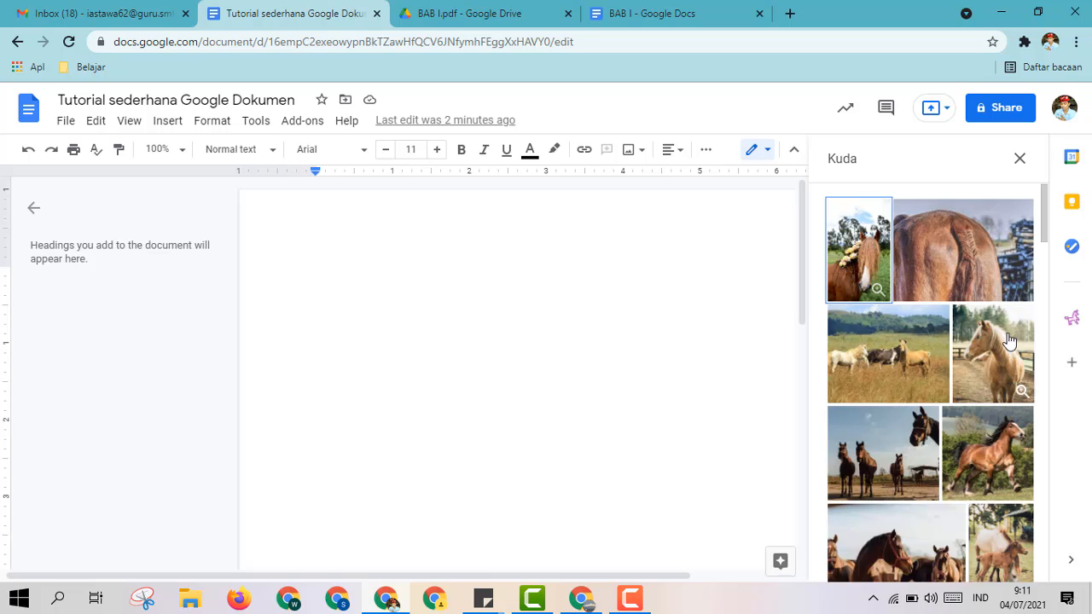
{"action": "left_click", "coordinate": [896, 369]}
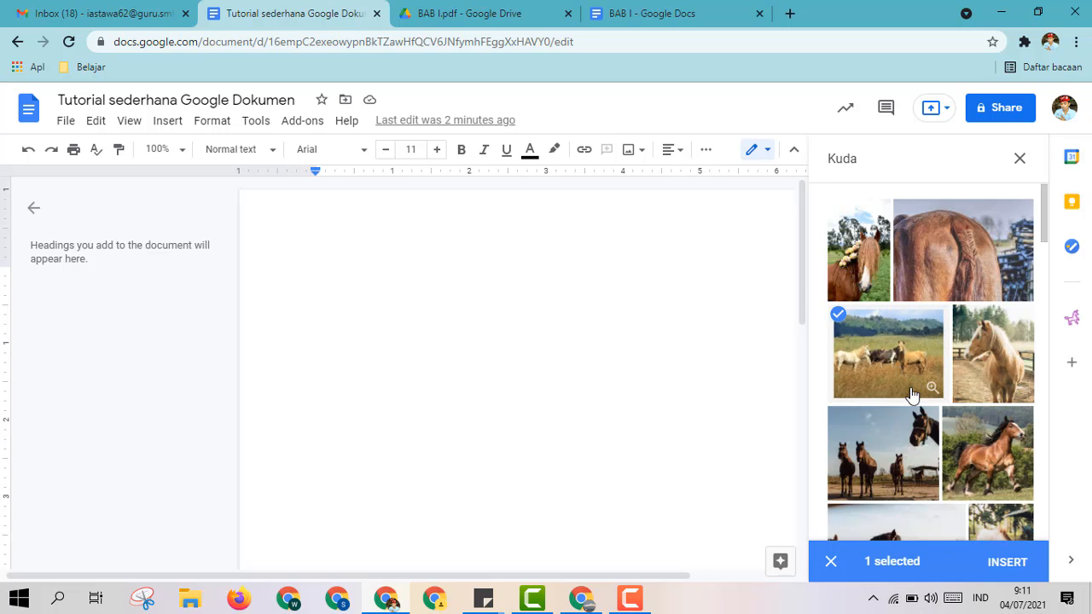
{"action": "left_click", "coordinate": [1007, 564]}
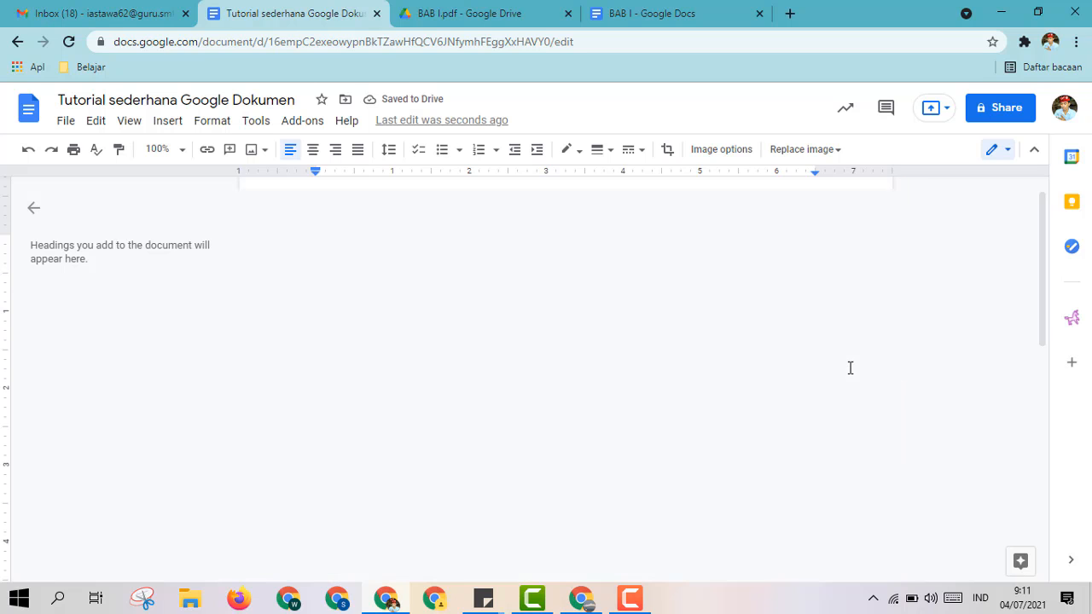
Shrink the inserted horse picture proportionally to about 3.02 by 2.01 inches.
{"action": "scroll", "coordinate": [819, 358], "scroll_direction": "down", "scroll_amount": 2}
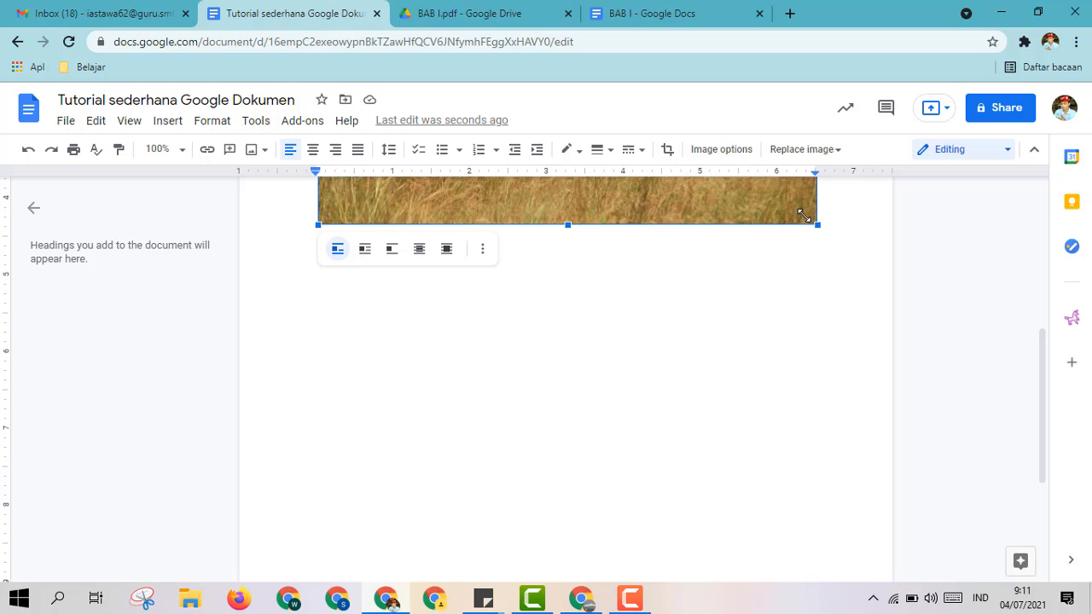
{"action": "left_click_drag", "start_coordinate": [805, 215], "coordinate": [627, 166]}
{"action": "scroll", "coordinate": [958, 325], "scroll_direction": "up", "scroll_amount": 3}
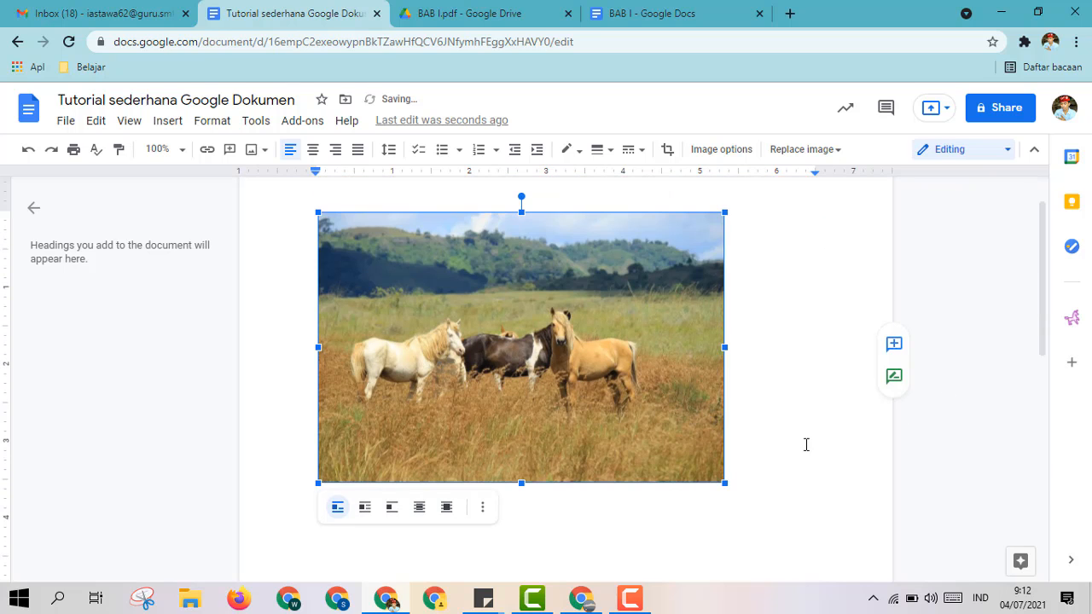
{"action": "left_click_drag", "start_coordinate": [724, 483], "coordinate": [550, 365]}
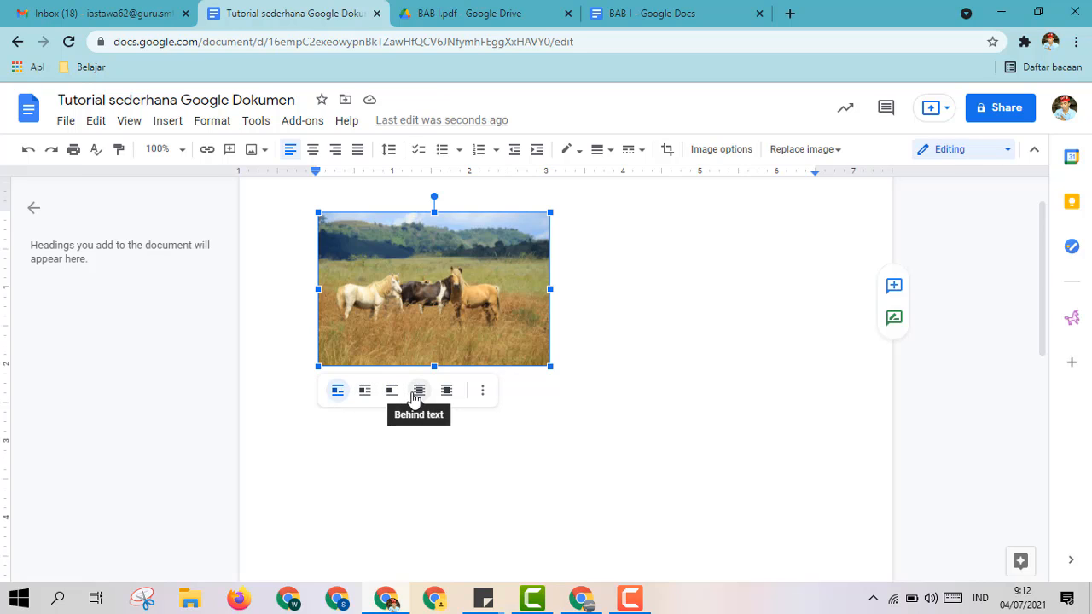
Examine the horse picture's size, rotation and other image options, close them and keep the picture selected.
{"action": "left_click", "coordinate": [481, 394]}
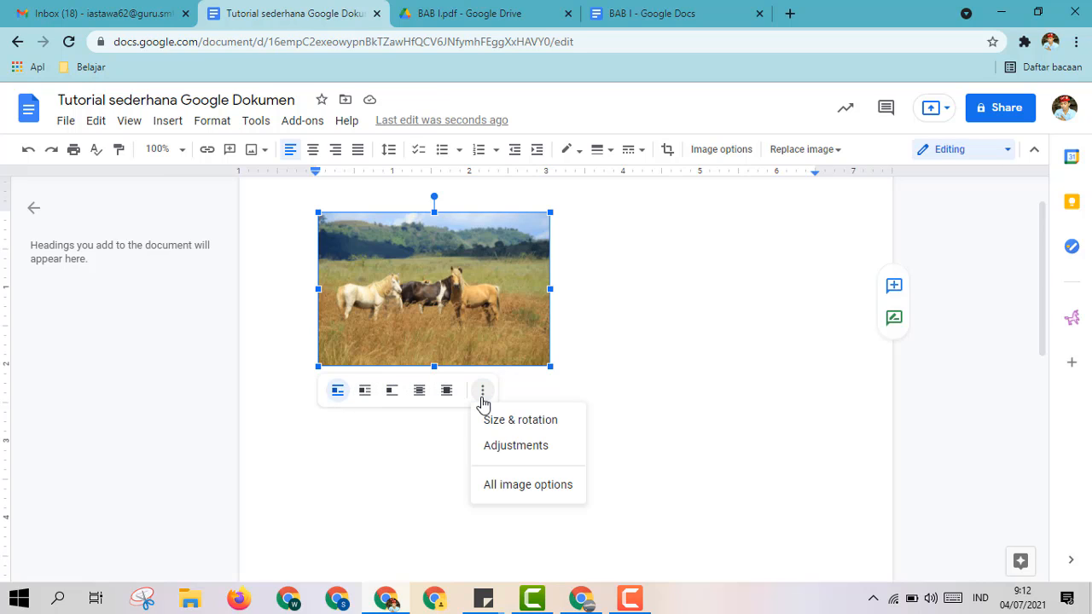
{"action": "left_click", "coordinate": [545, 421]}
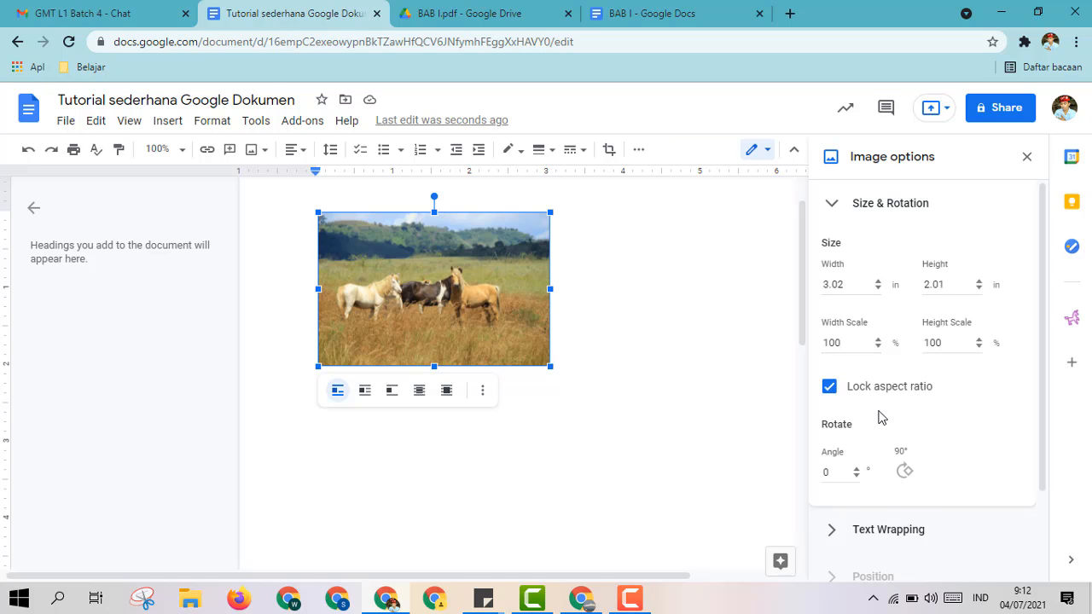
{"action": "scroll", "coordinate": [887, 465], "scroll_direction": "down", "scroll_amount": 2}
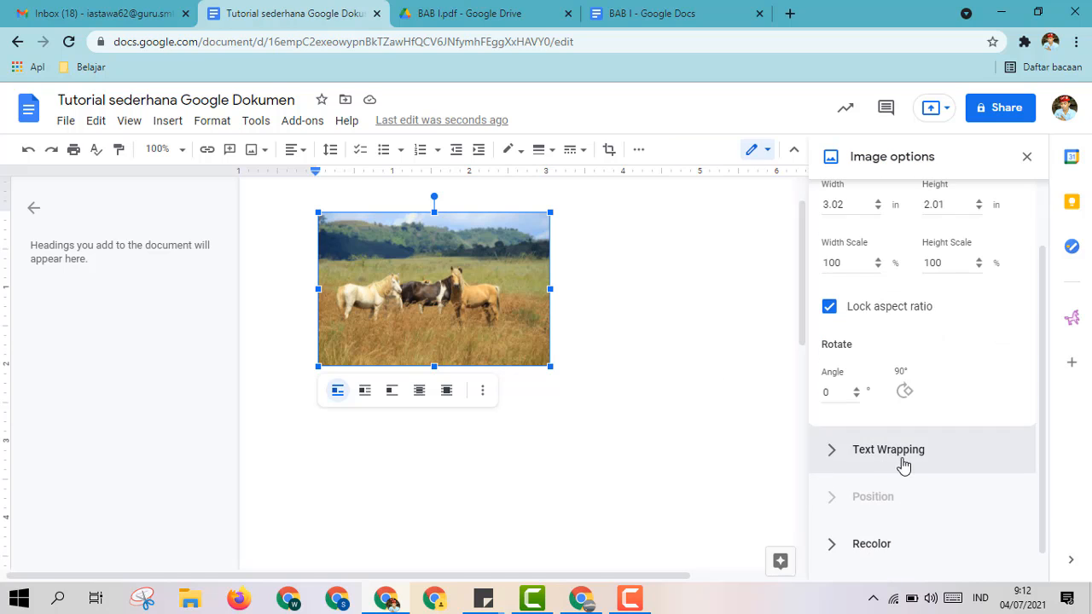
{"action": "left_click", "coordinate": [1035, 160]}
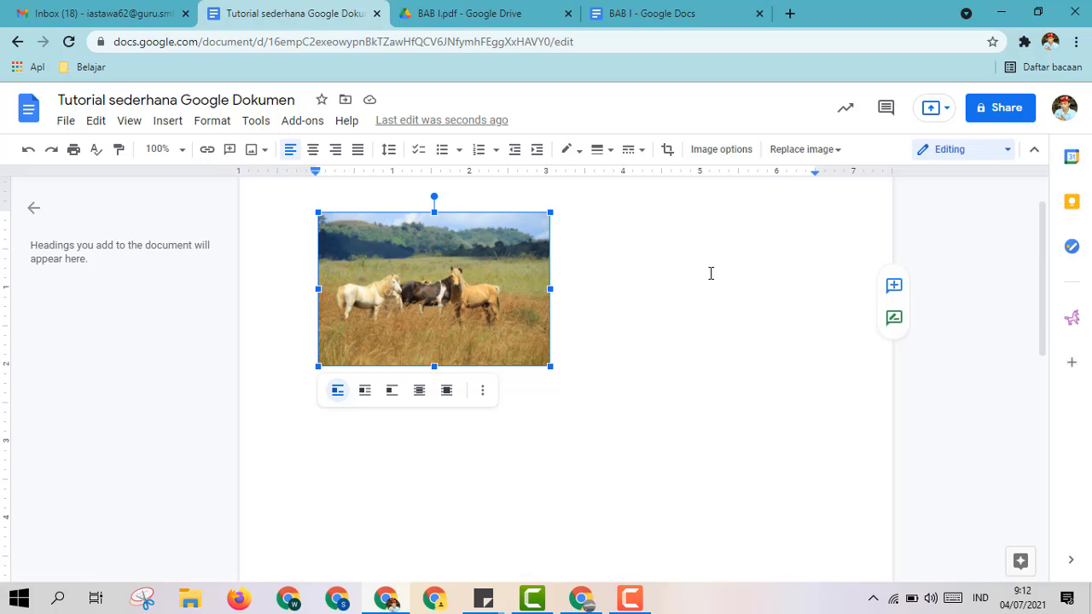
{"action": "left_click", "coordinate": [687, 319]}
{"action": "left_click", "coordinate": [390, 265]}
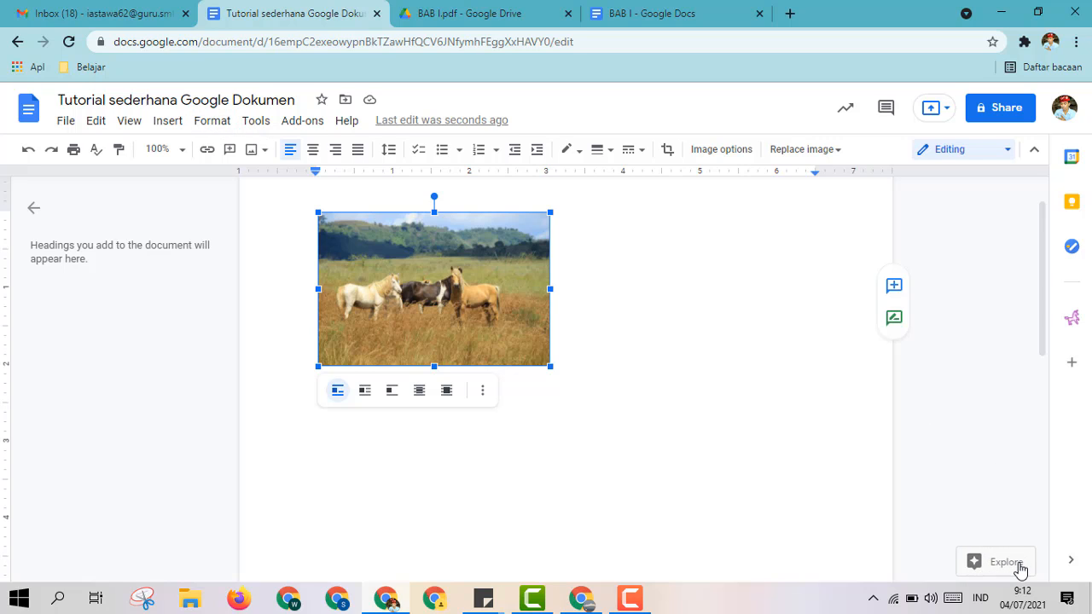
Open Explore alongside the document and search for "kuda".
{"action": "left_click", "coordinate": [267, 125]}
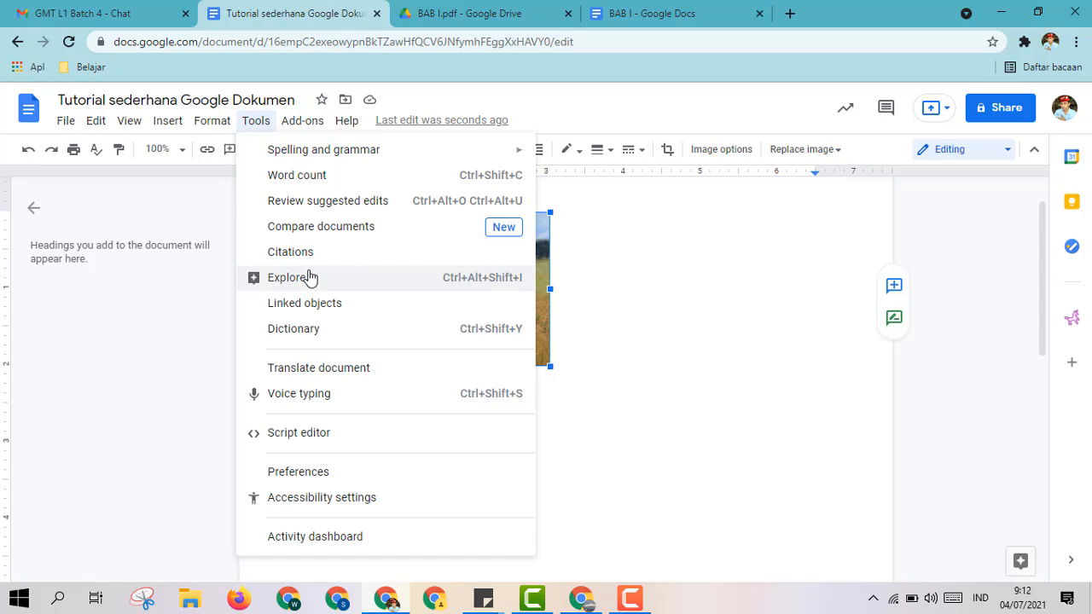
{"action": "left_click", "coordinate": [1008, 563]}
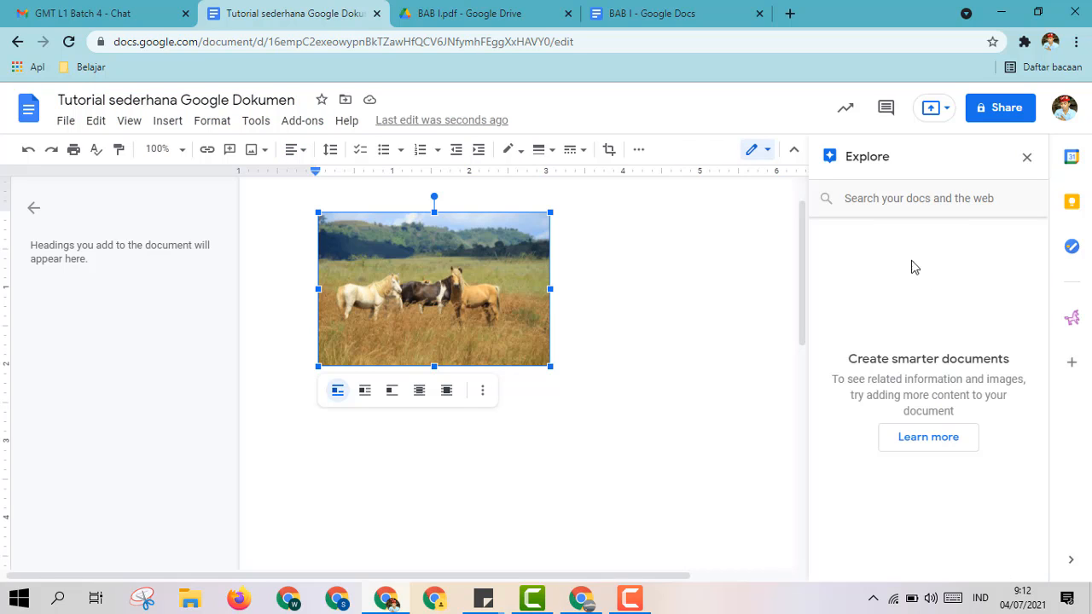
{"action": "left_click", "coordinate": [906, 200]}
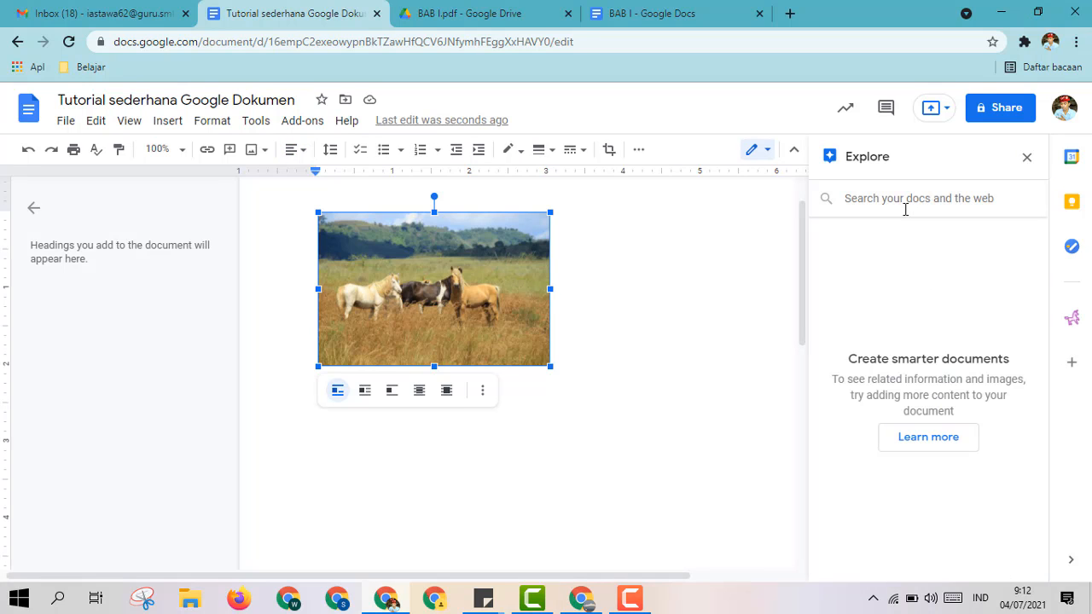
{"action": "type", "text": "k"}
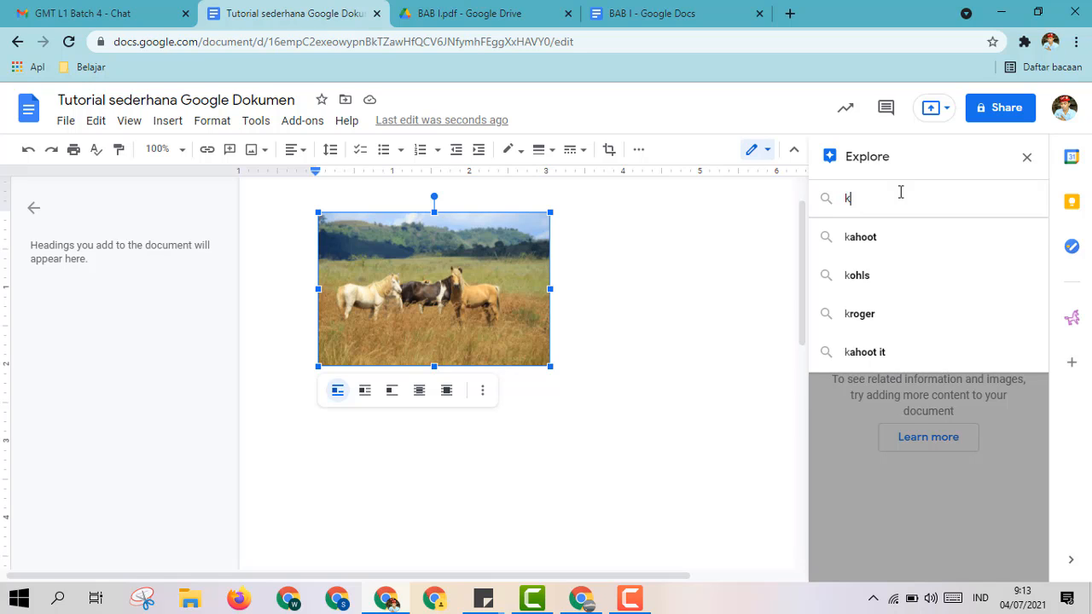
{"action": "type", "text": "uda"}
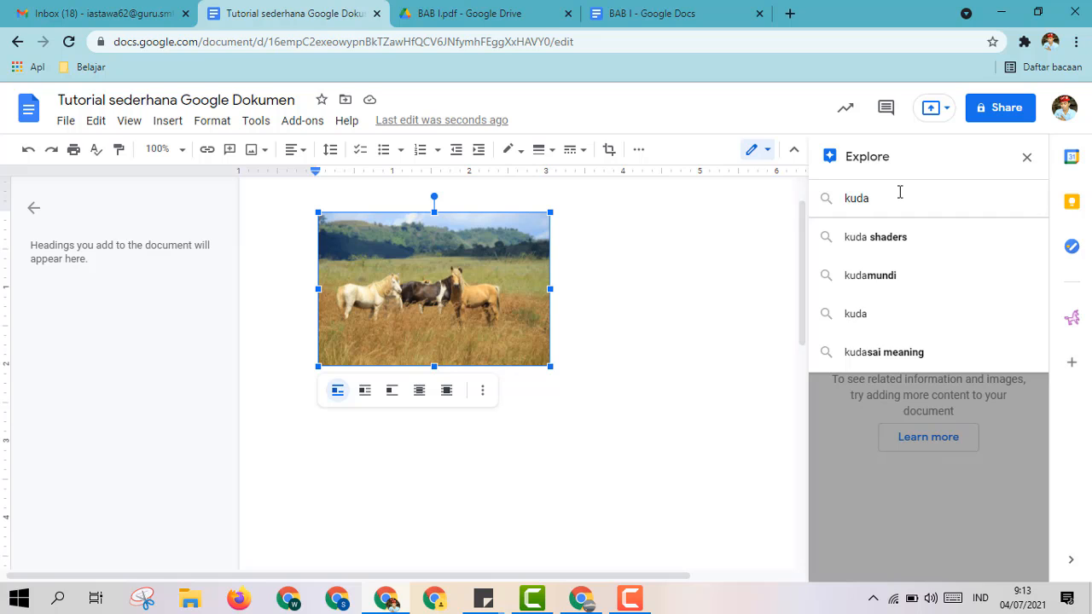
{"action": "key", "text": "Return"}
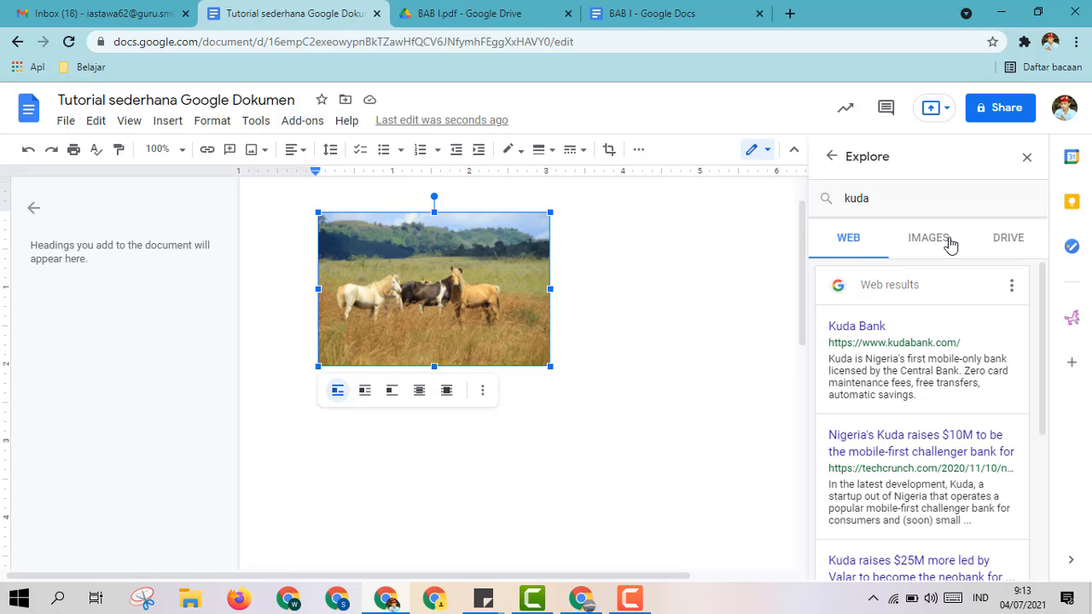
Insert the image result of horses in a grassy field and shrink it proportionally to about 3.1 inches wide.
{"action": "left_click", "coordinate": [922, 248]}
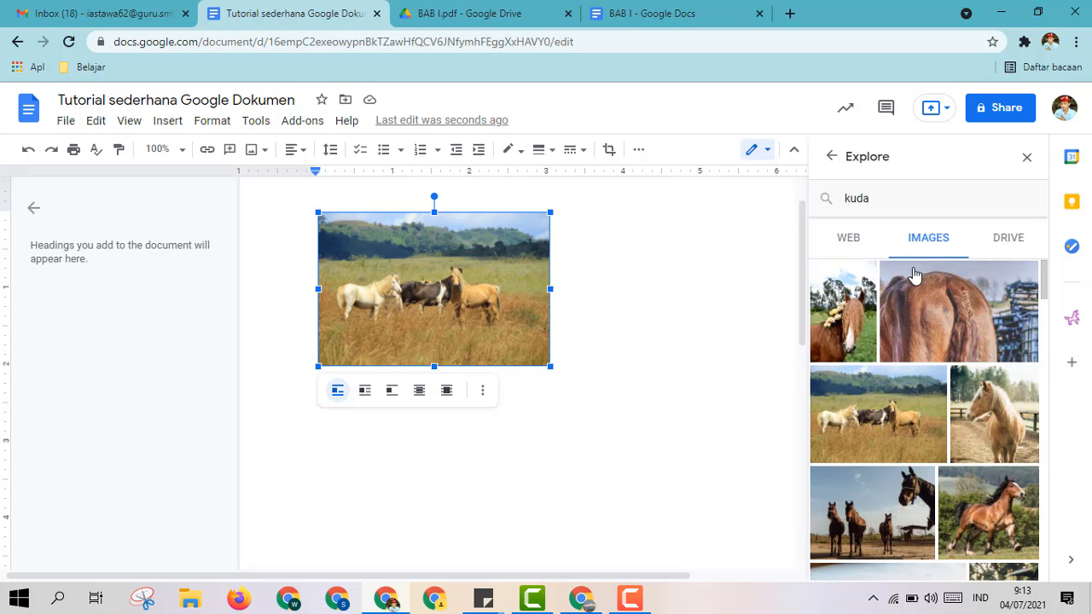
{"action": "left_click", "coordinate": [878, 432]}
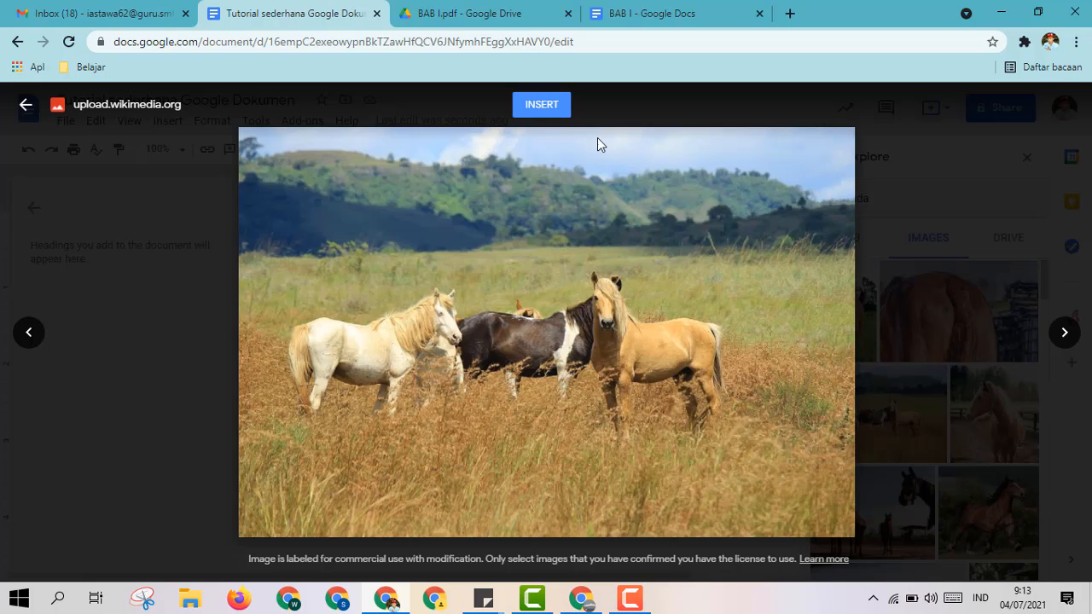
{"action": "left_click", "coordinate": [542, 105]}
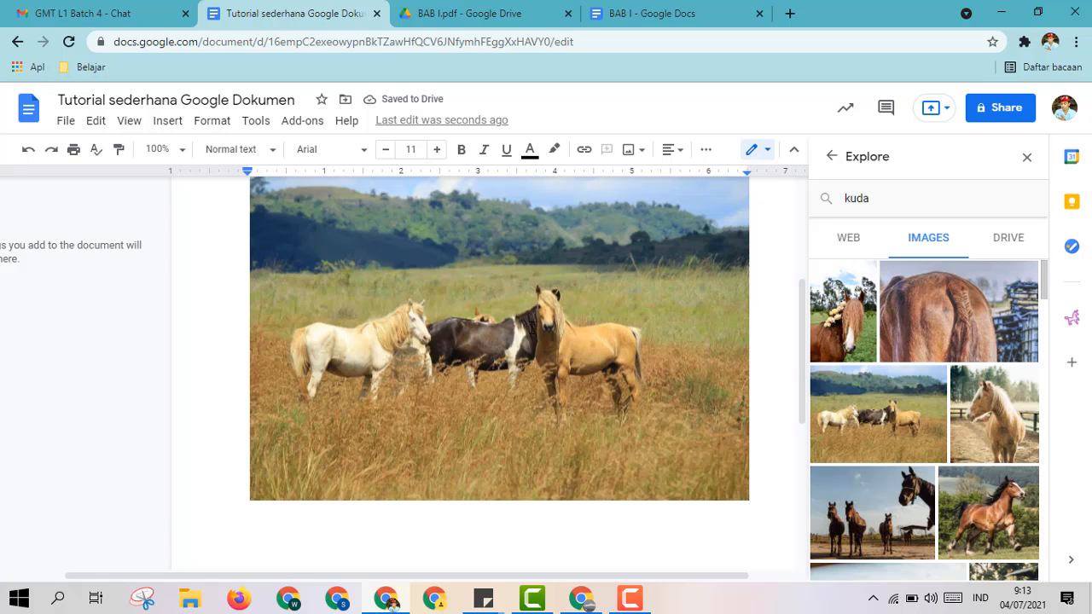
{"action": "left_click", "coordinate": [532, 329]}
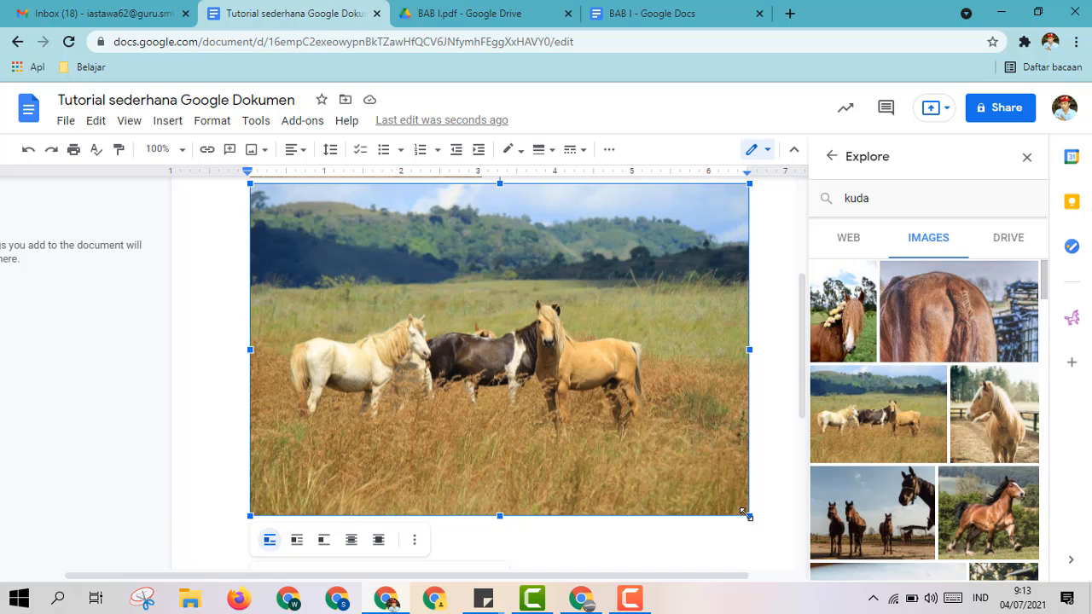
{"action": "left_click_drag", "start_coordinate": [748, 516], "coordinate": [485, 340]}
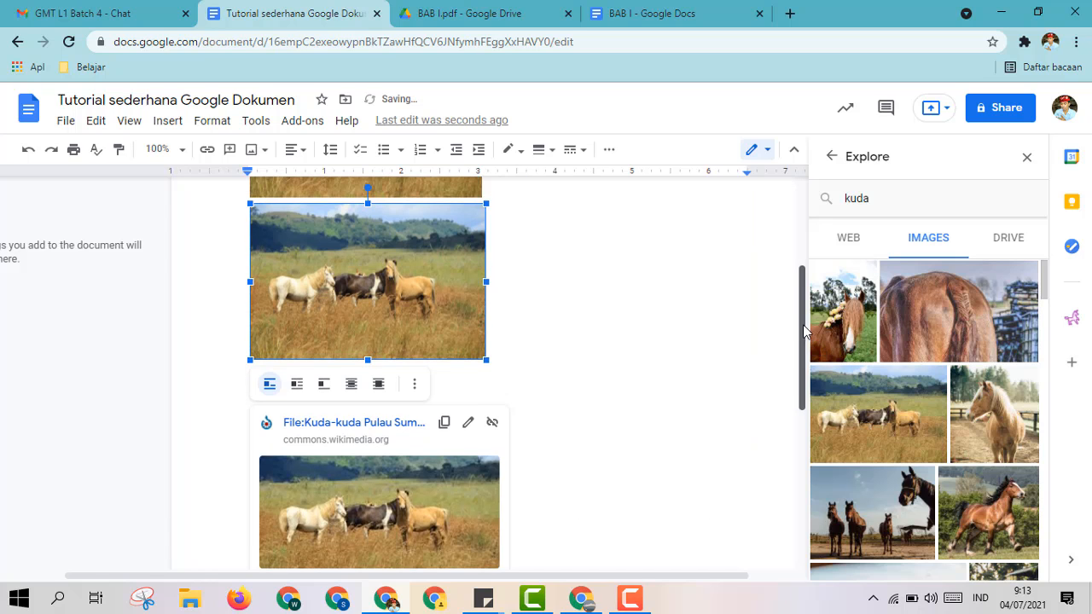
Check the second horse picture's source link and compare that picture with the first one.
{"action": "left_click", "coordinate": [383, 475]}
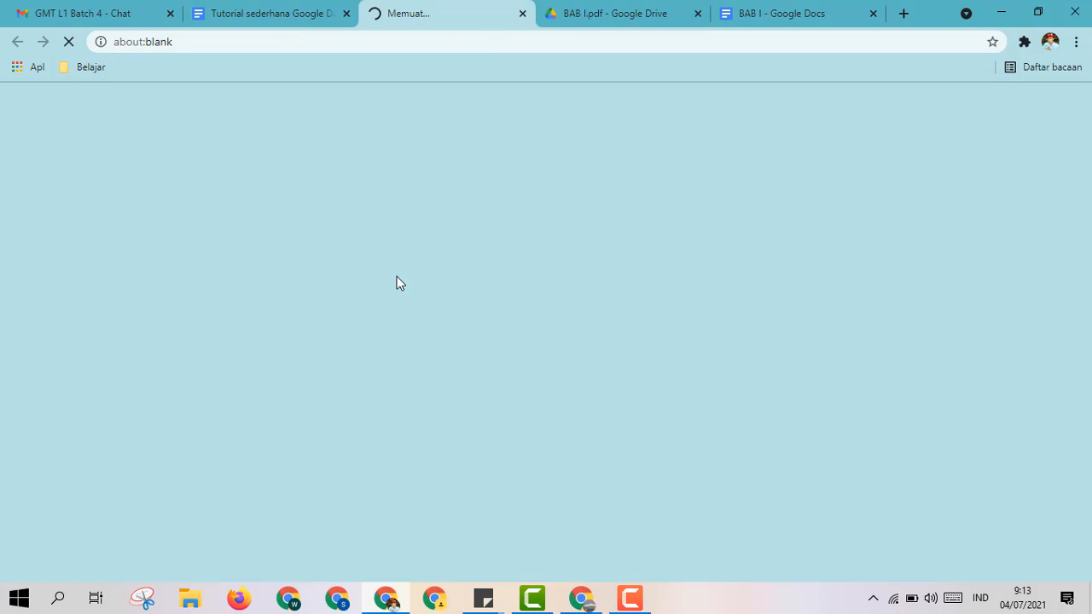
{"action": "left_click", "coordinate": [523, 14]}
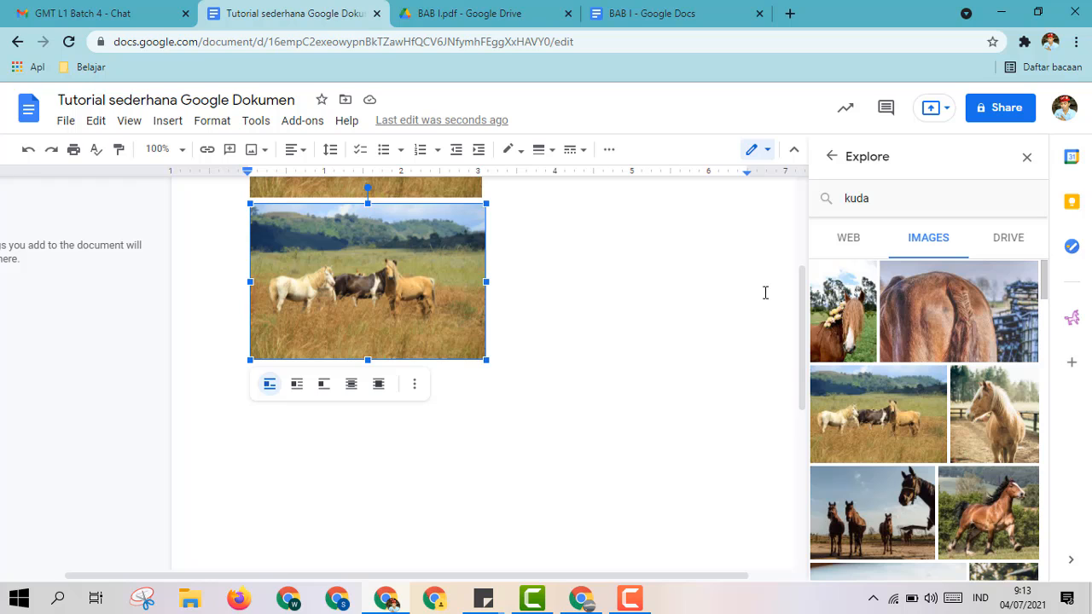
{"action": "left_click", "coordinate": [426, 269]}
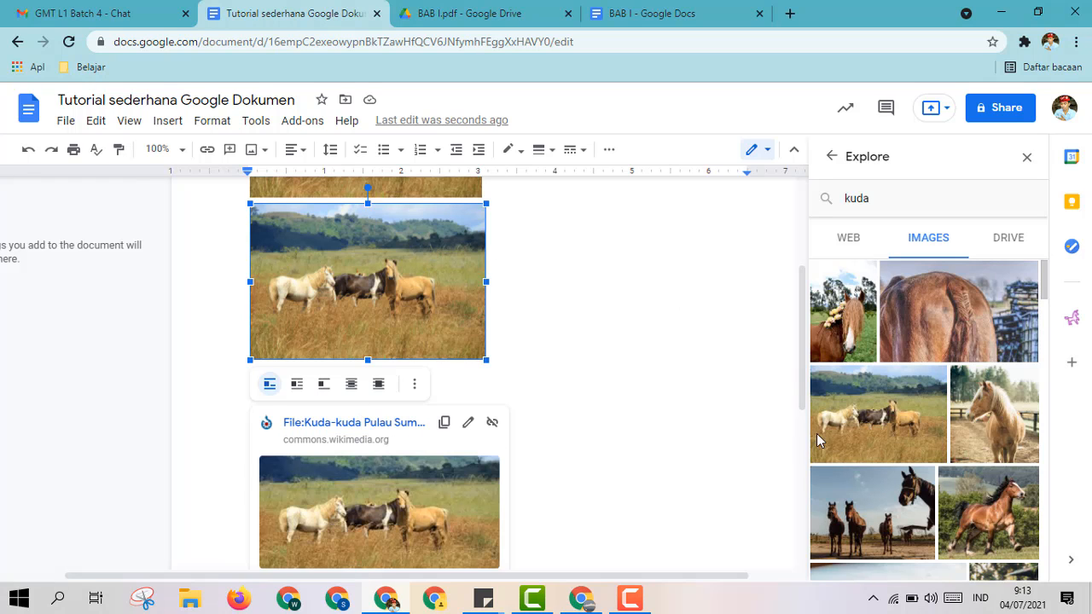
{"action": "scroll", "coordinate": [804, 379], "scroll_direction": "up", "scroll_amount": 1}
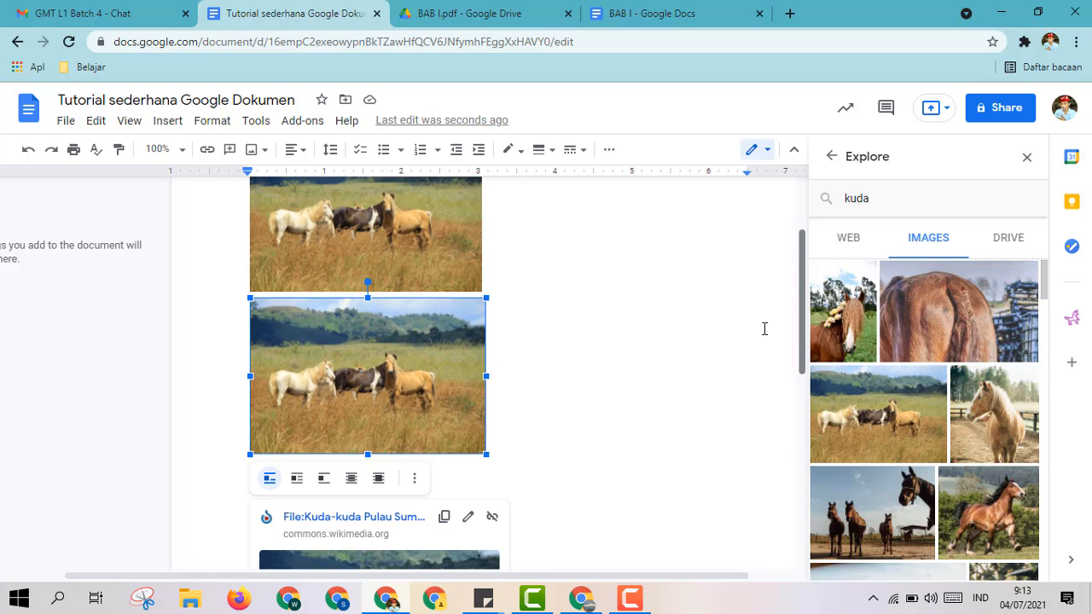
{"action": "left_click", "coordinate": [407, 245]}
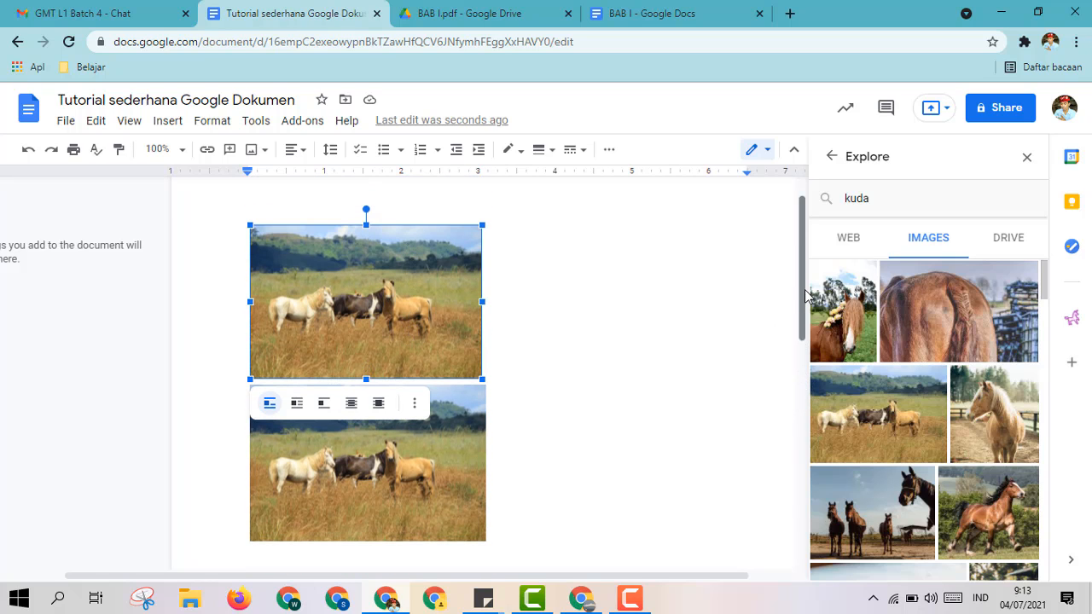
{"action": "left_click_drag", "start_coordinate": [802, 290], "coordinate": [793, 367]}
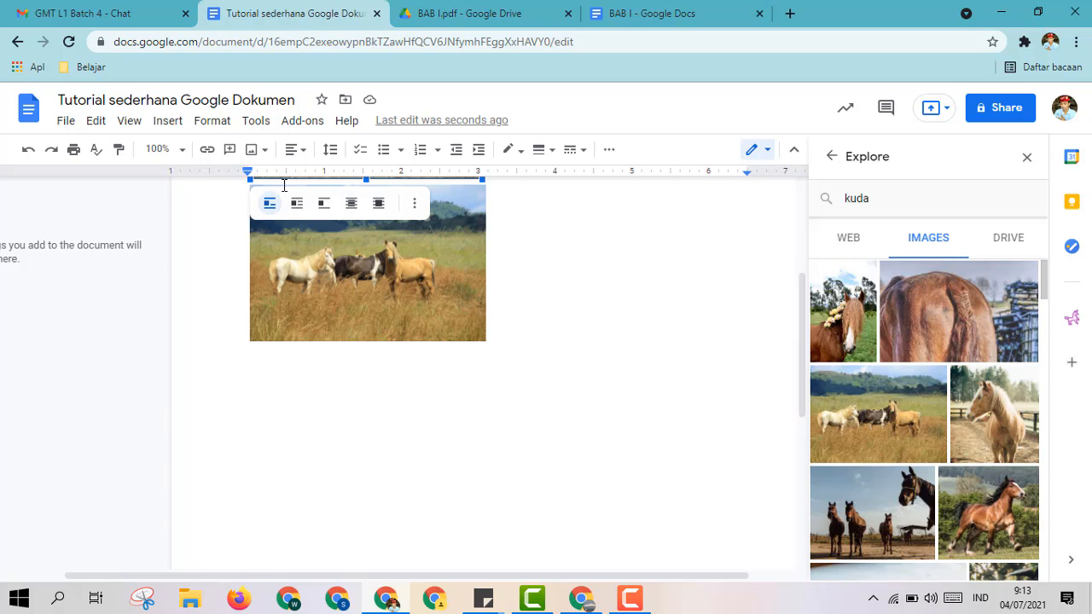
{"action": "left_click", "coordinate": [329, 258]}
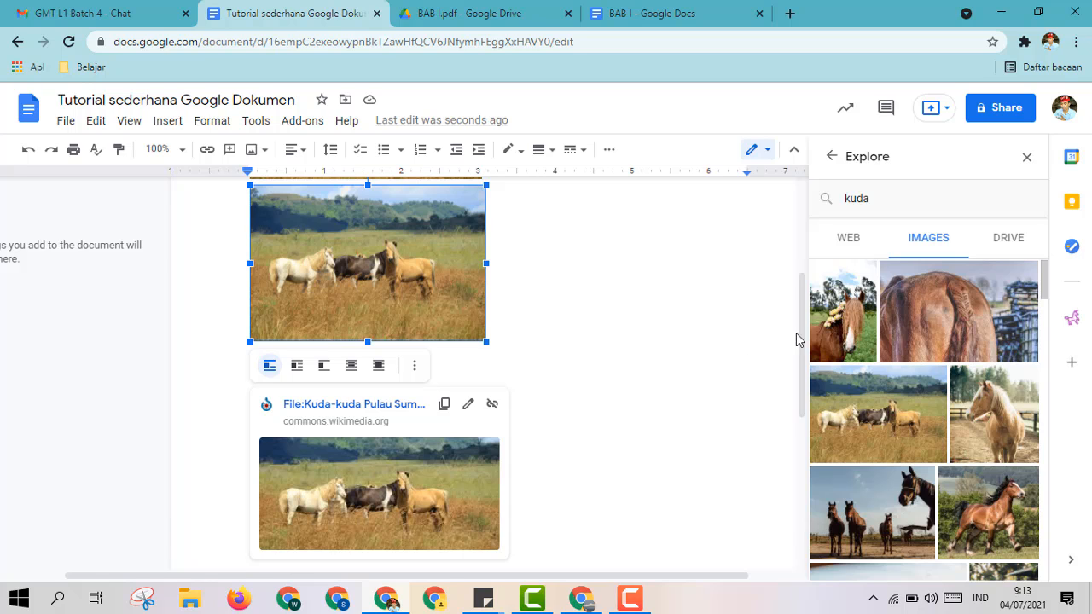
{"action": "scroll", "coordinate": [796, 340], "scroll_direction": "up", "scroll_amount": 2}
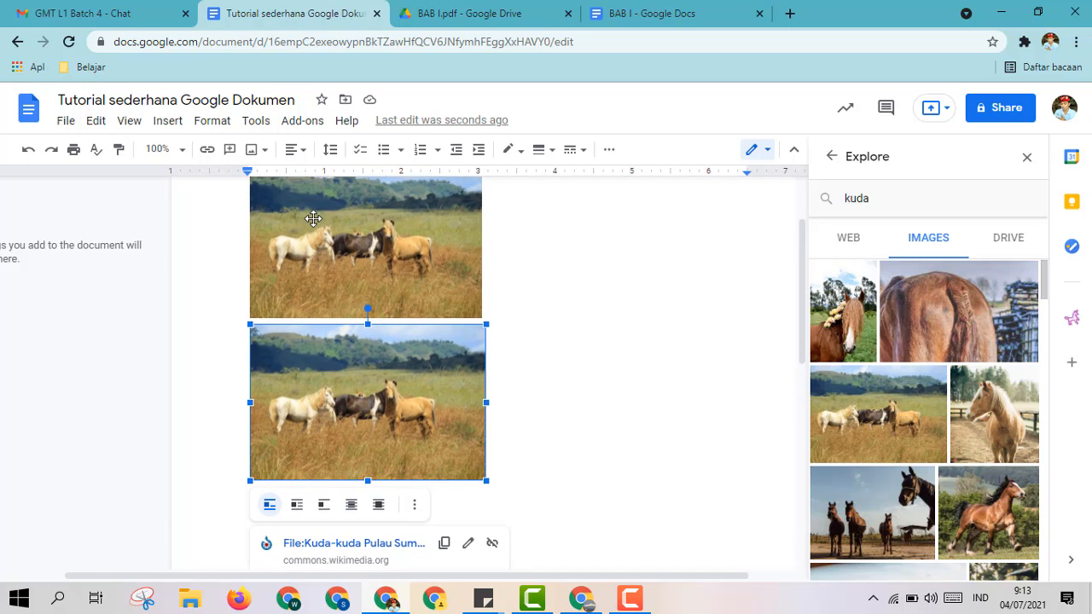
{"action": "left_click", "coordinate": [313, 218]}
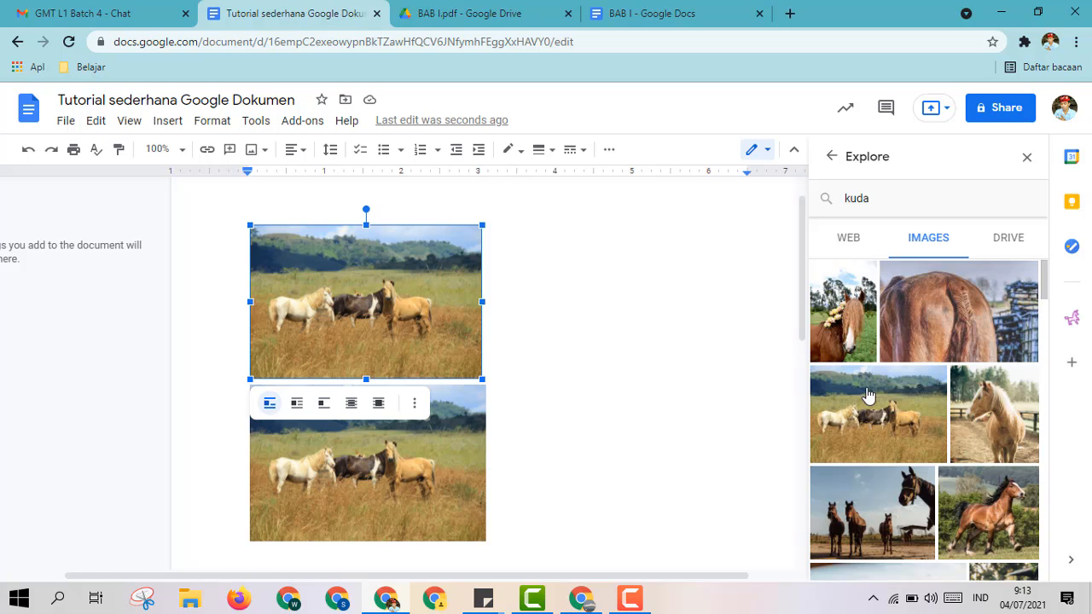
{"action": "mouse_move", "coordinate": [937, 382]}
{"action": "left_click", "coordinate": [169, 124]}
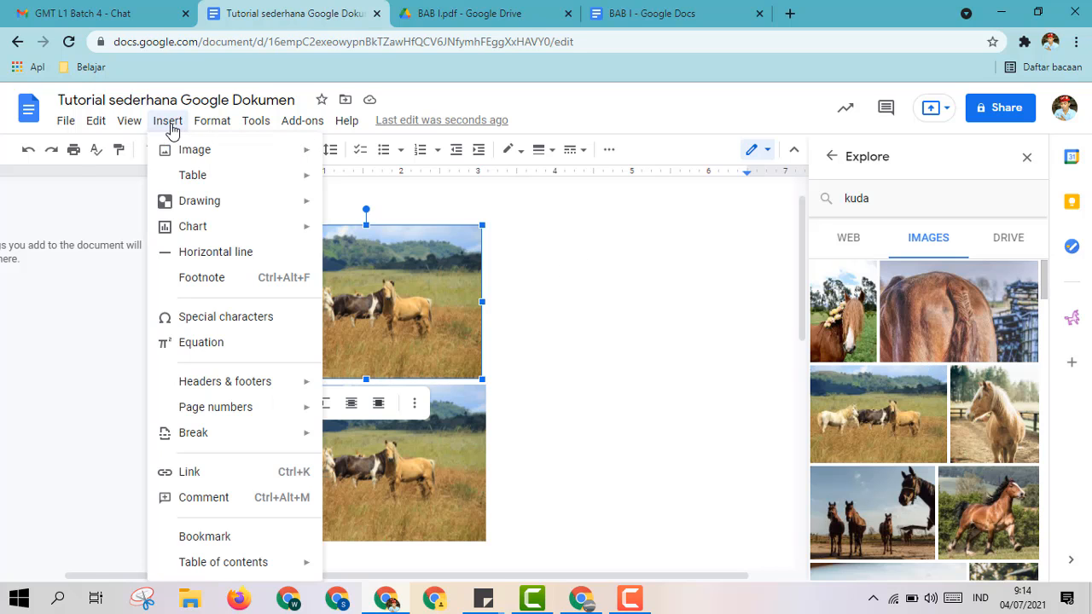
{"action": "mouse_move", "coordinate": [202, 177]}
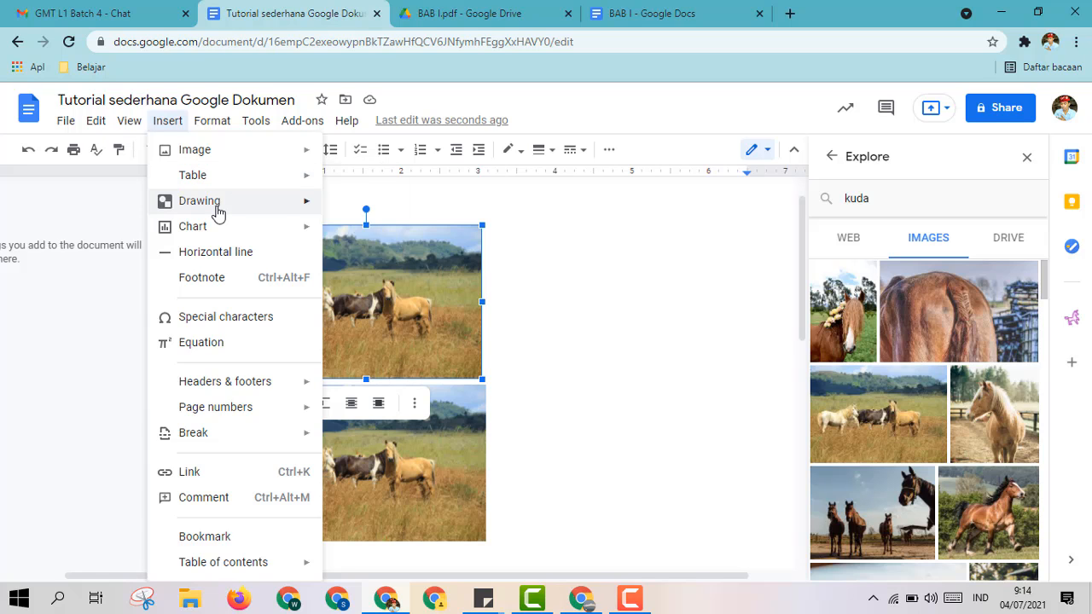
{"action": "mouse_move", "coordinate": [218, 212]}
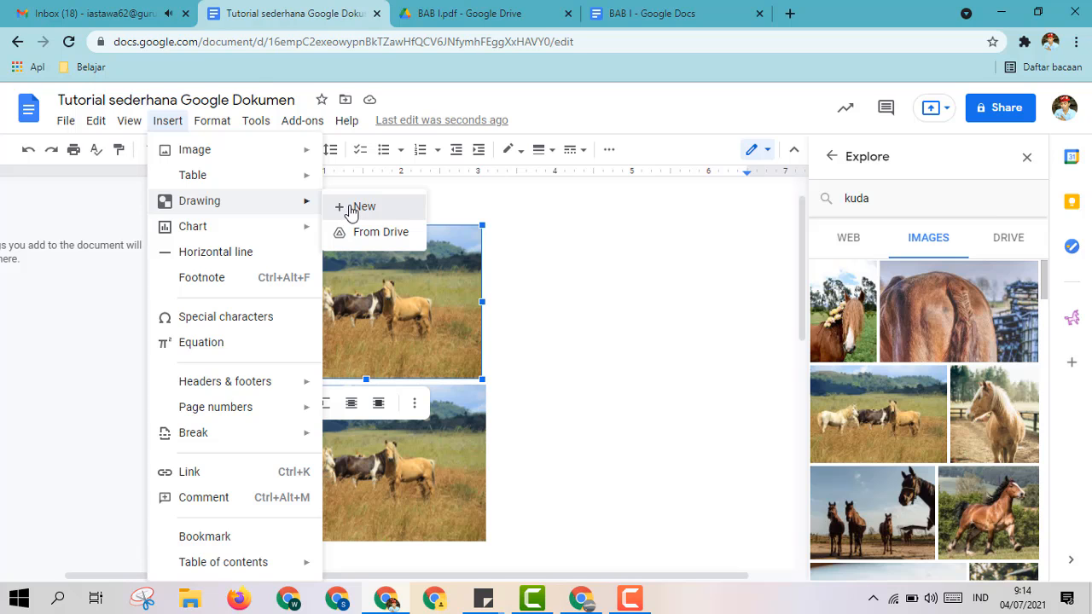
{"action": "left_click", "coordinate": [350, 210]}
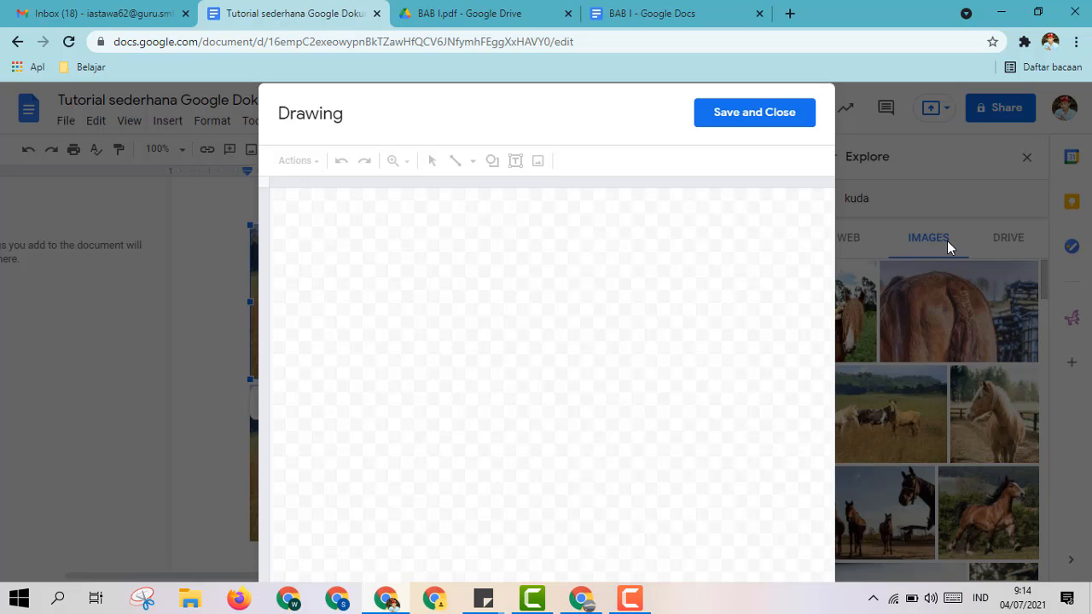
{"action": "left_click", "coordinate": [744, 121]}
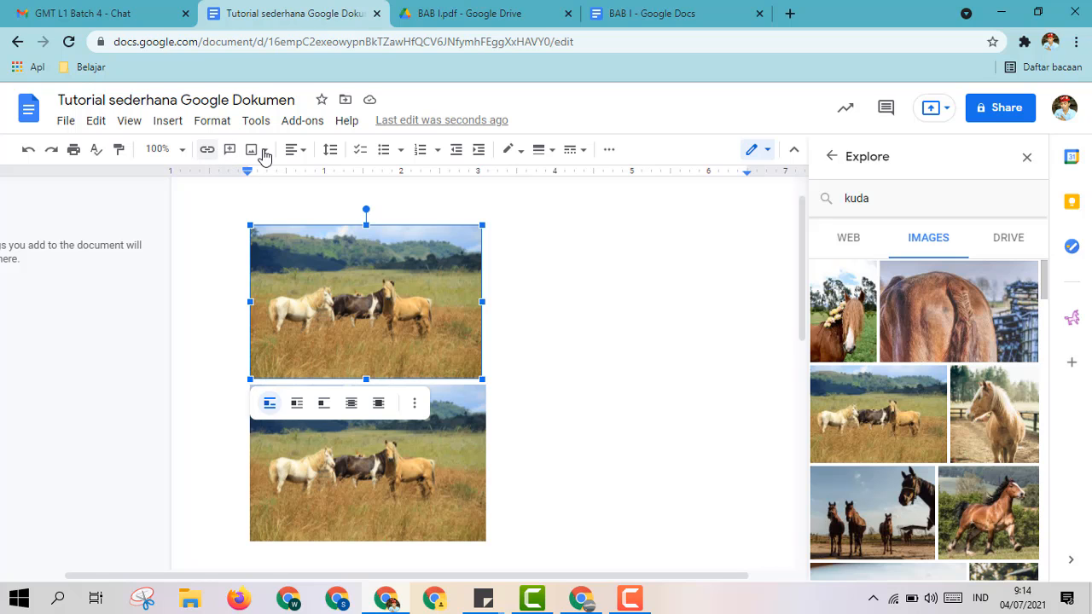
Start a new drawing on the empty line below the second horse picture.
{"action": "left_click", "coordinate": [513, 259]}
{"action": "scroll", "coordinate": [506, 373], "scroll_direction": "down", "scroll_amount": 3}
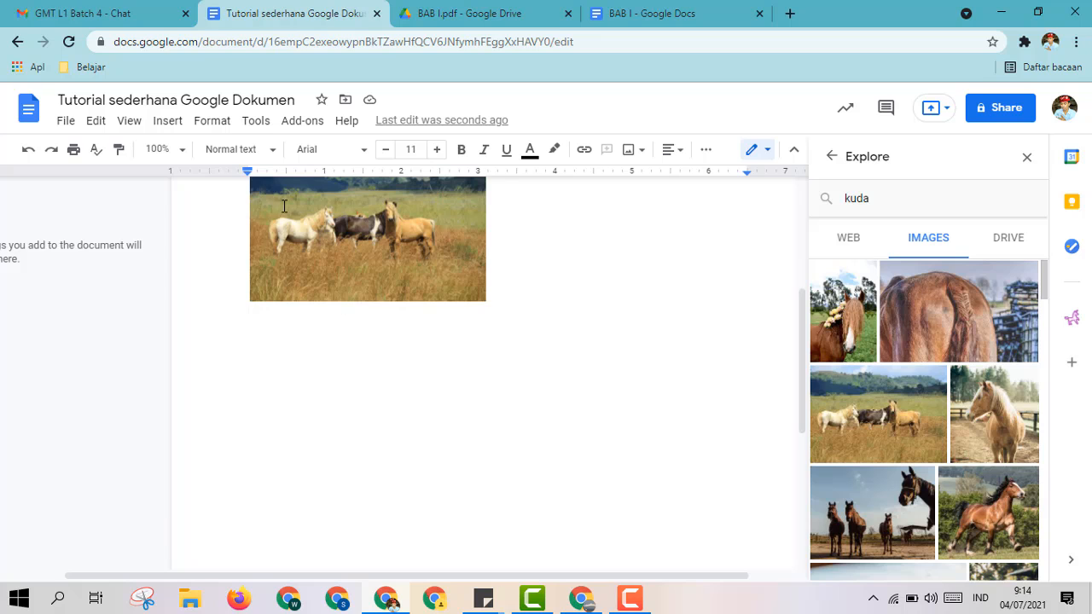
{"action": "left_click", "coordinate": [168, 121]}
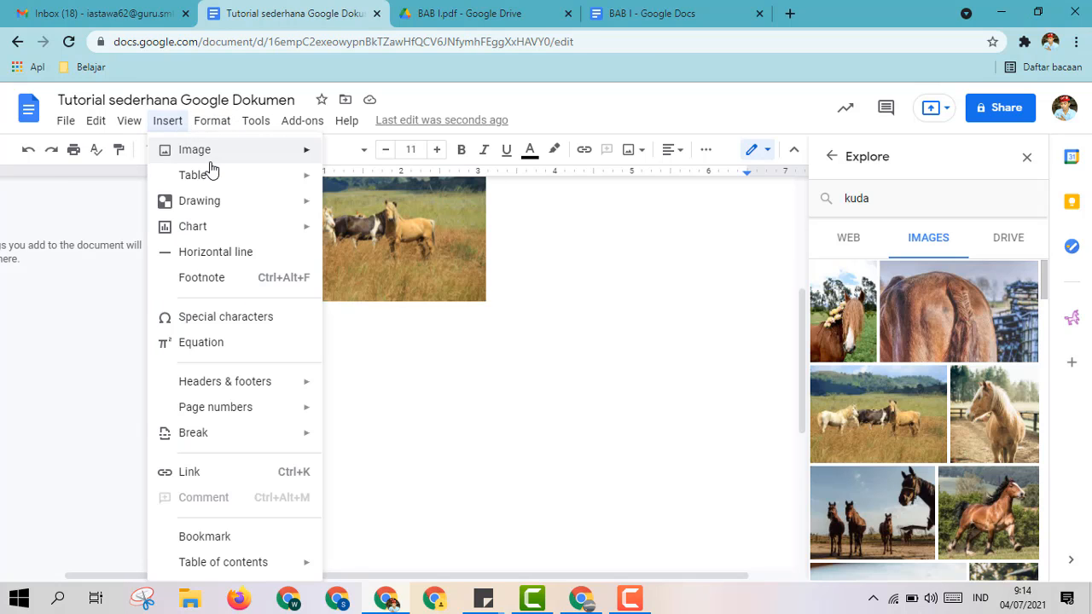
{"action": "mouse_move", "coordinate": [247, 203]}
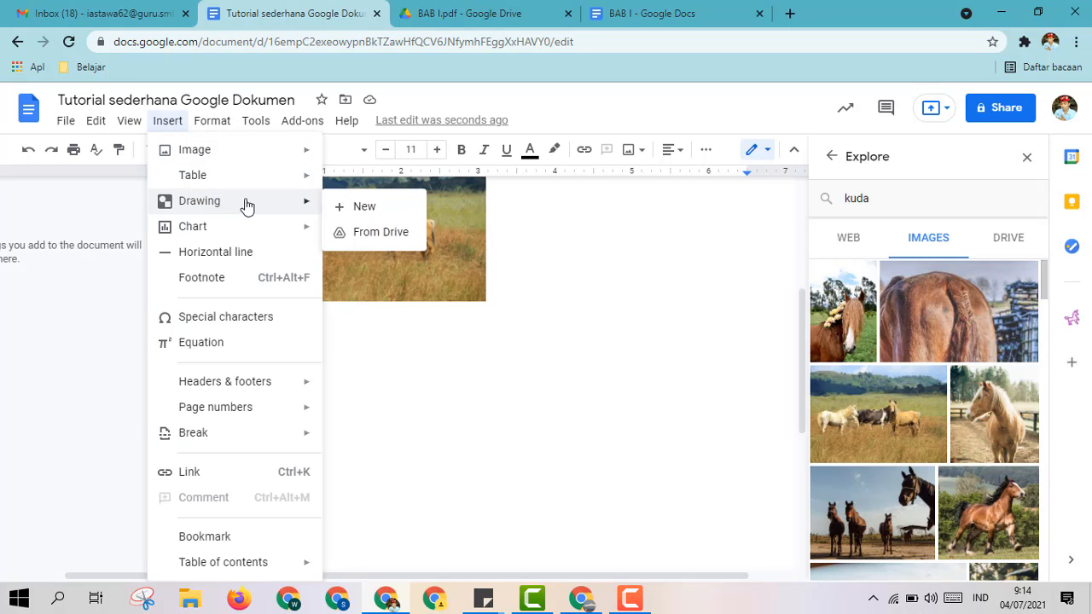
{"action": "left_click", "coordinate": [340, 210]}
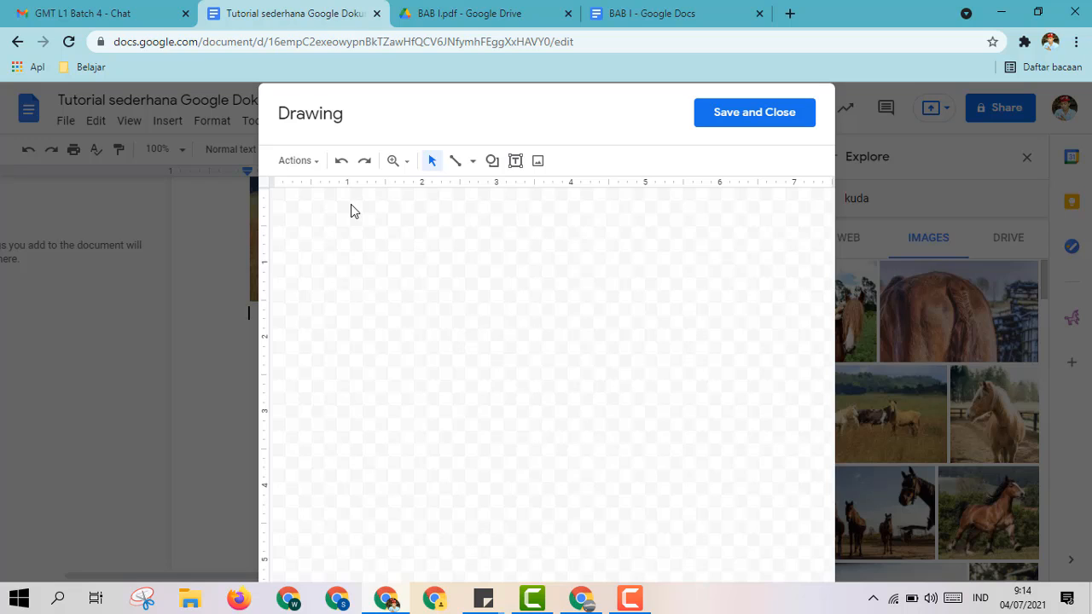
Add word art reading "Pulang" to the drawing and set its font to Comic Sans MS.
{"action": "left_click", "coordinate": [315, 169]}
{"action": "mouse_move", "coordinate": [336, 230]}
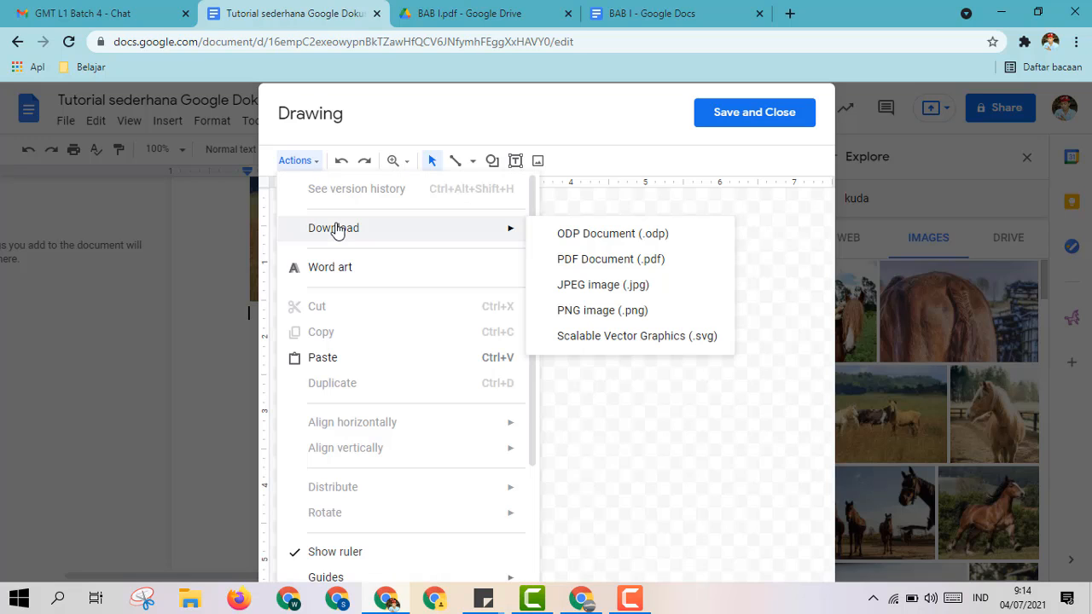
{"action": "left_click", "coordinate": [326, 281]}
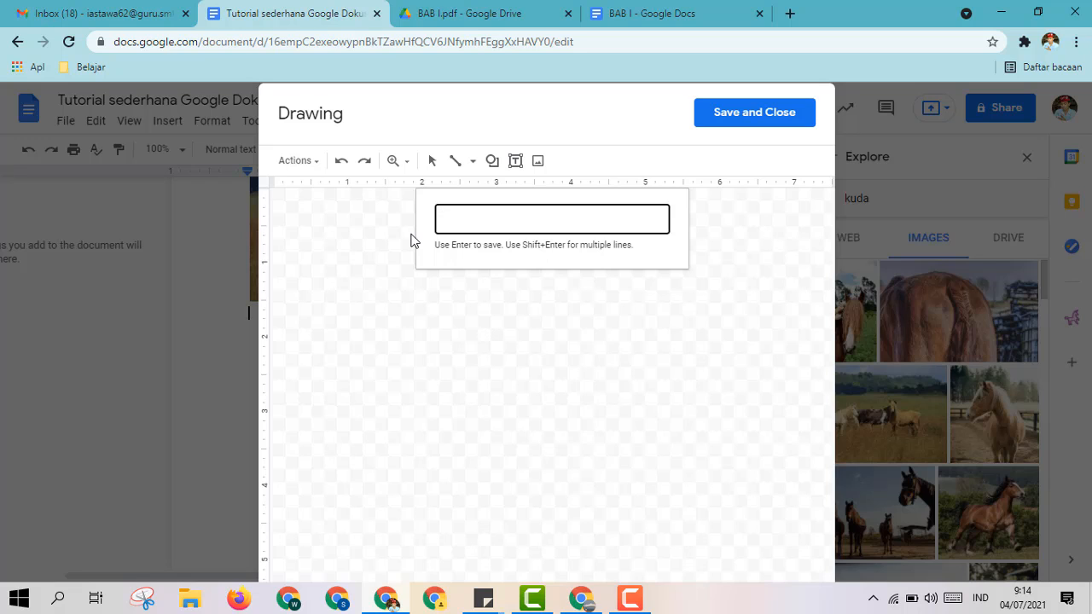
{"action": "type", "text": "Pulang"}
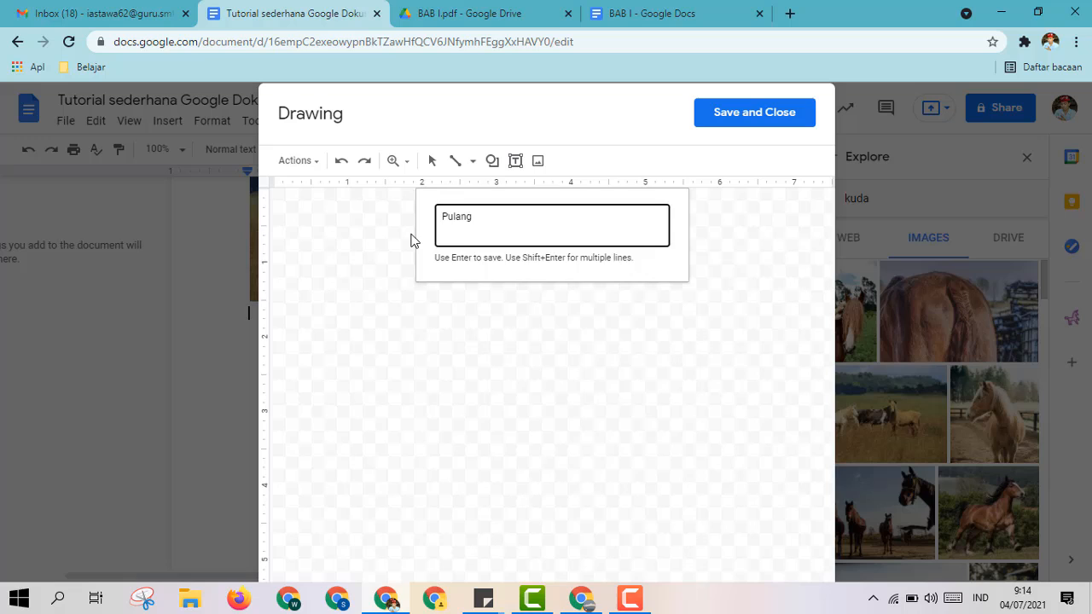
{"action": "key", "text": "Return"}
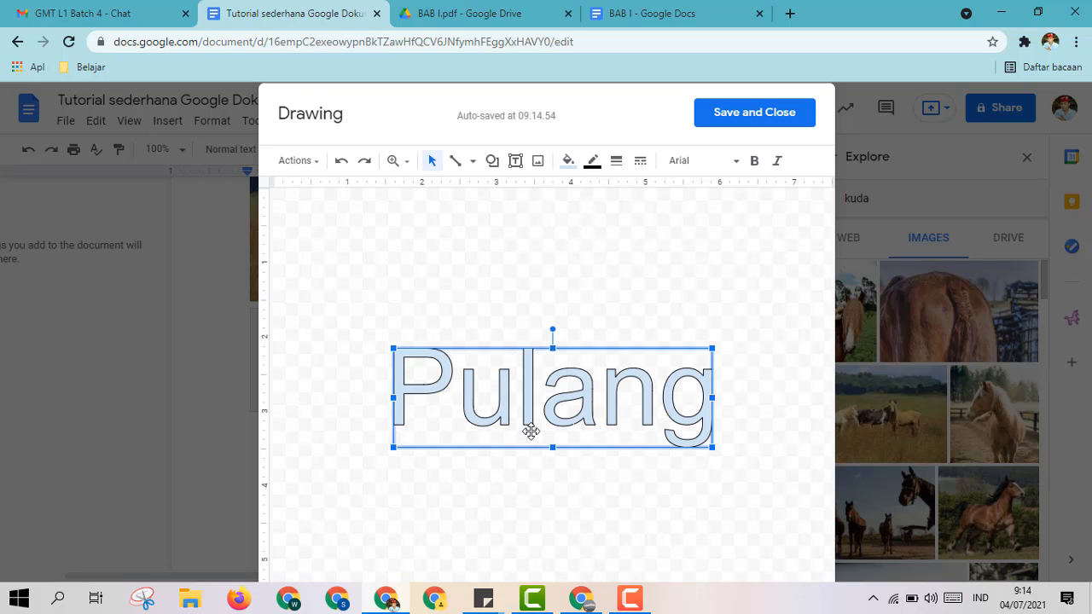
{"action": "left_click", "coordinate": [738, 163]}
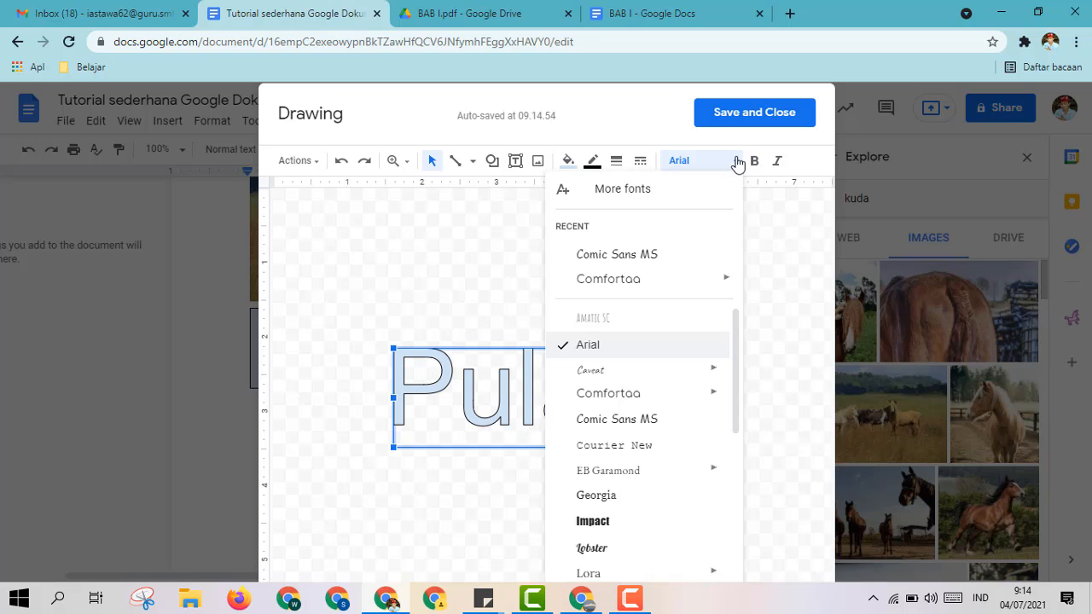
{"action": "left_click", "coordinate": [641, 256]}
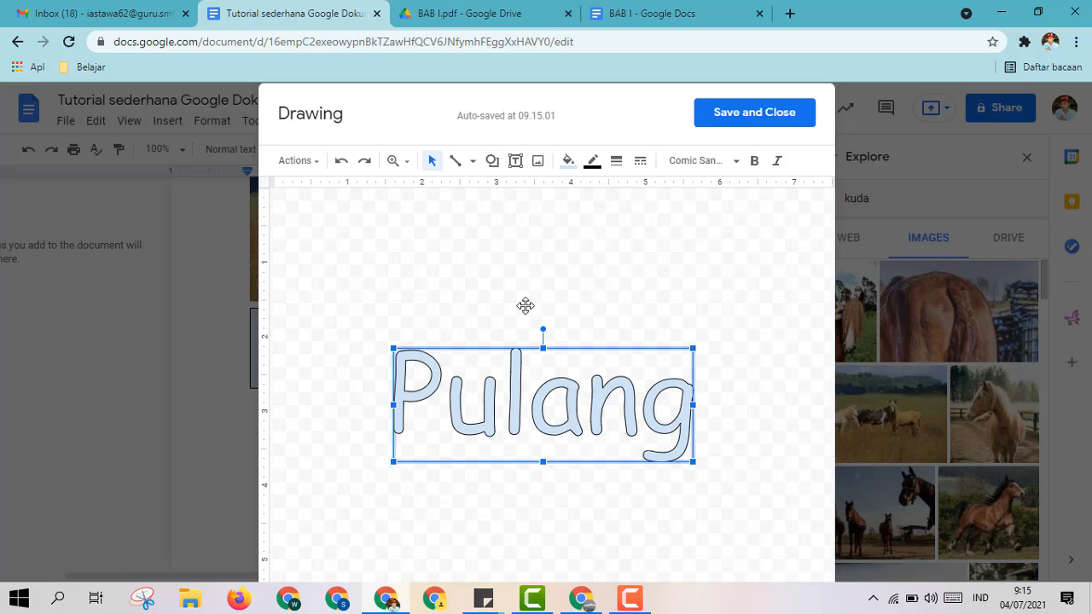
Move the "Pulang" word art lower on the drawing canvas.
{"action": "left_click_drag", "start_coordinate": [519, 370], "coordinate": [521, 413]}
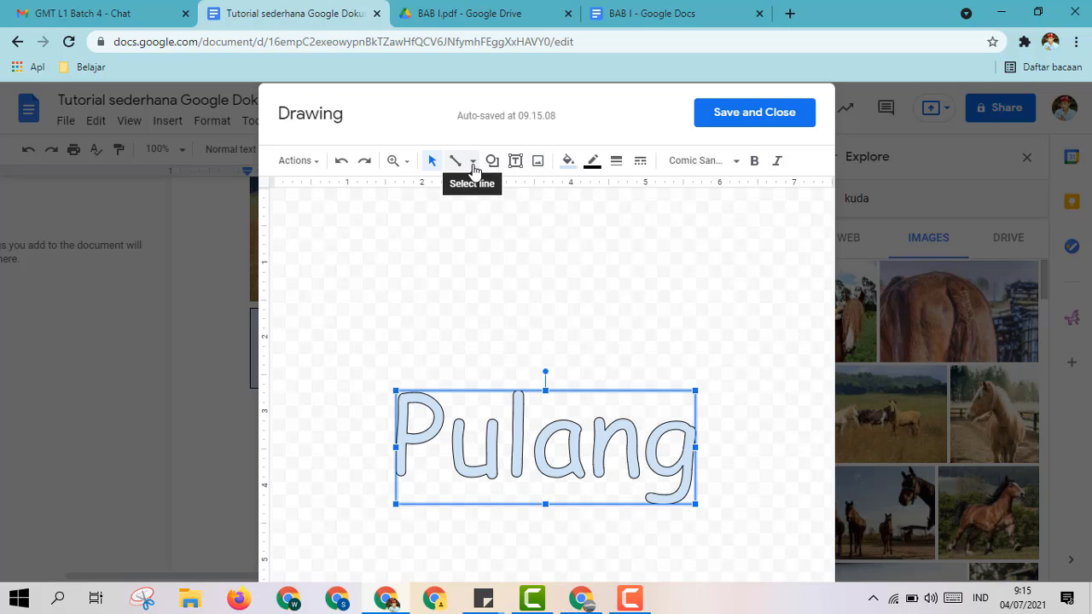
{"action": "left_click", "coordinate": [471, 162]}
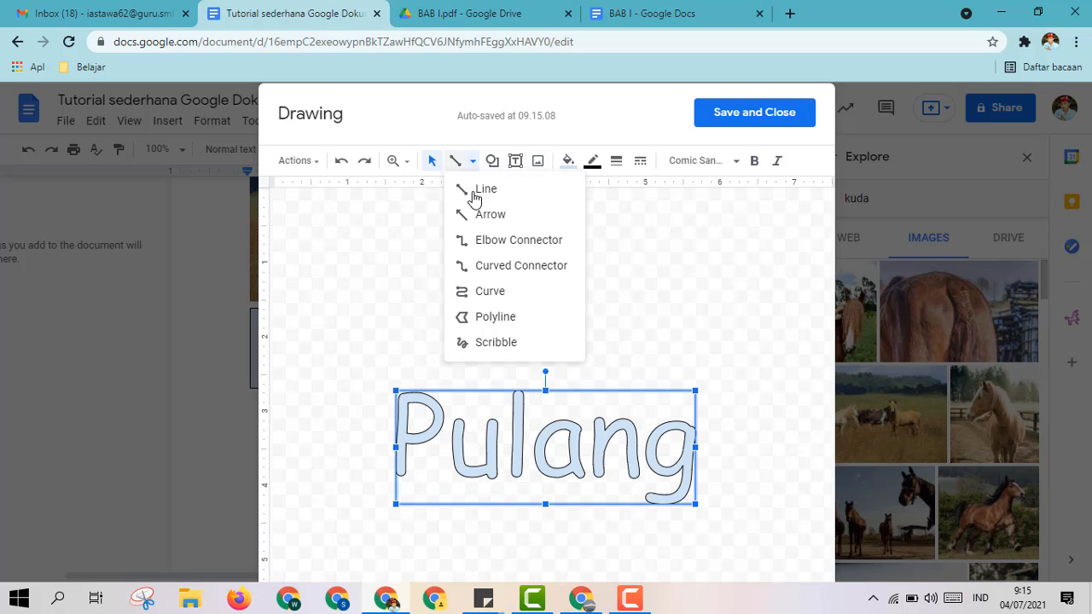
{"action": "left_click", "coordinate": [483, 275]}
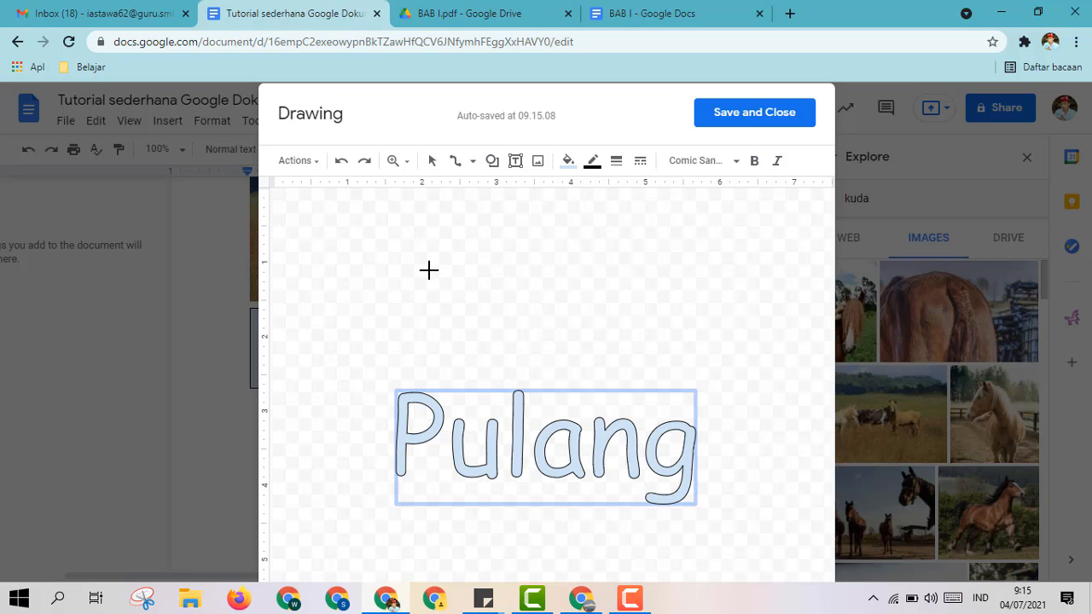
{"action": "left_click", "coordinate": [424, 245]}
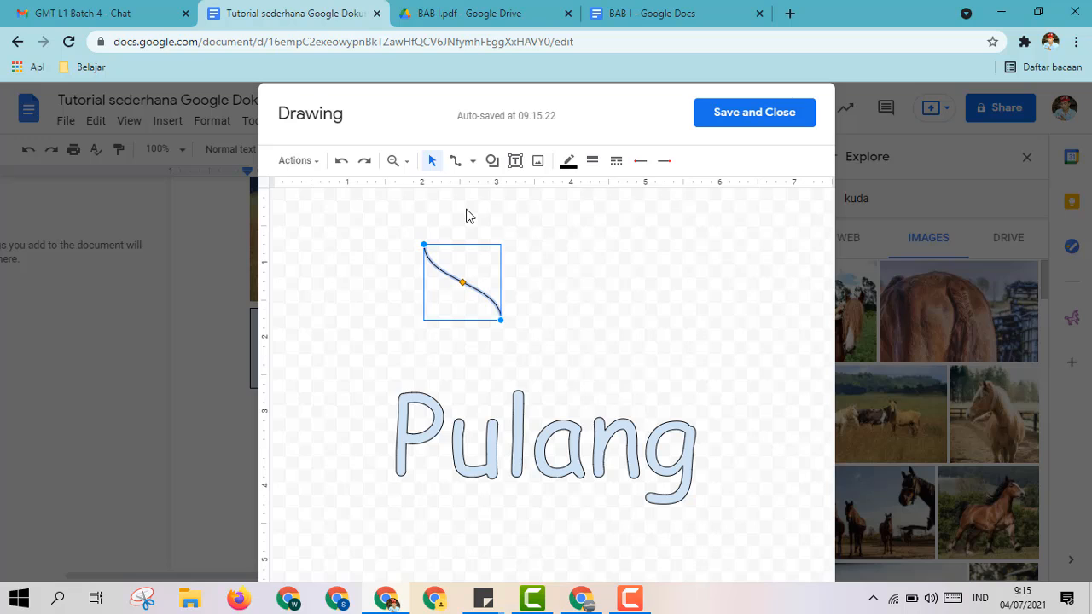
{"action": "key", "text": "Delete"}
Draw a closed, bowl-shaped curve about 2.8 inches wide above the "Pulang" word art with the Curve tool.
{"action": "left_click", "coordinate": [471, 161]}
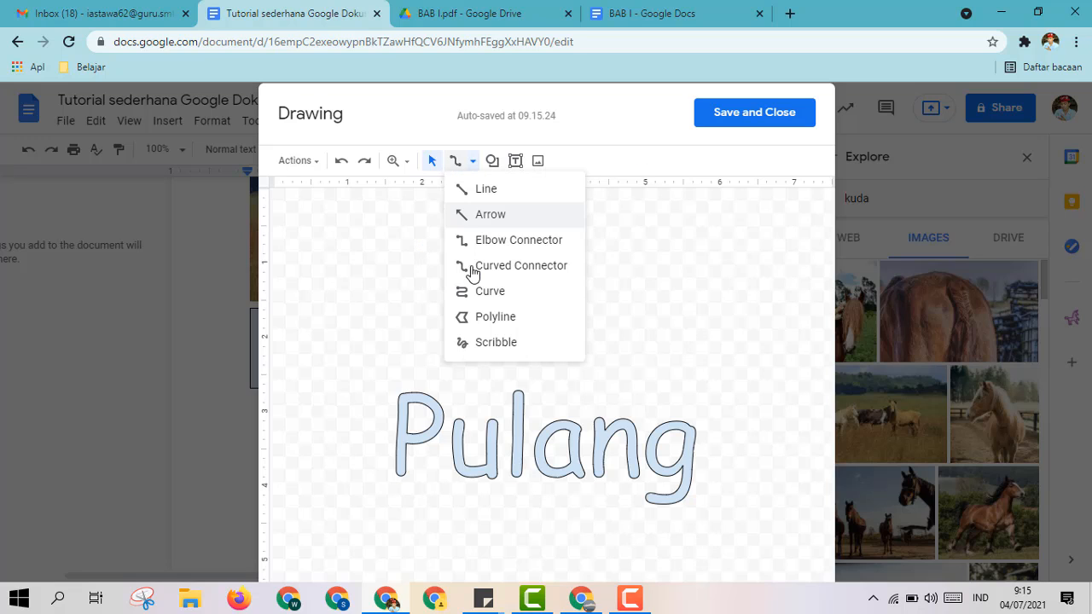
{"action": "left_click", "coordinate": [475, 296]}
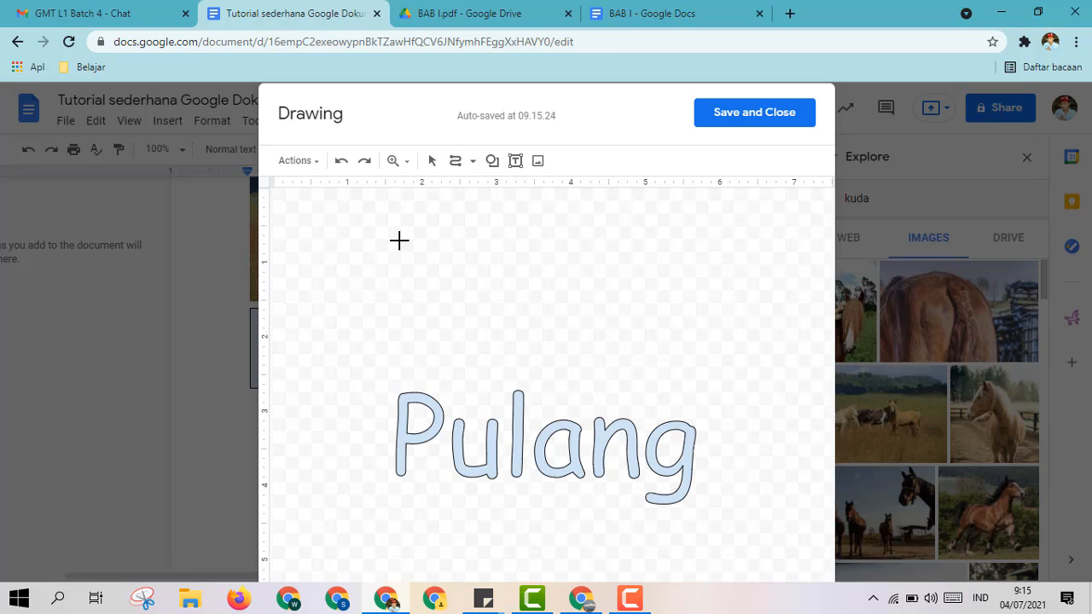
{"action": "left_click", "coordinate": [400, 242]}
{"action": "left_click", "coordinate": [406, 277]}
{"action": "left_click", "coordinate": [427, 327]}
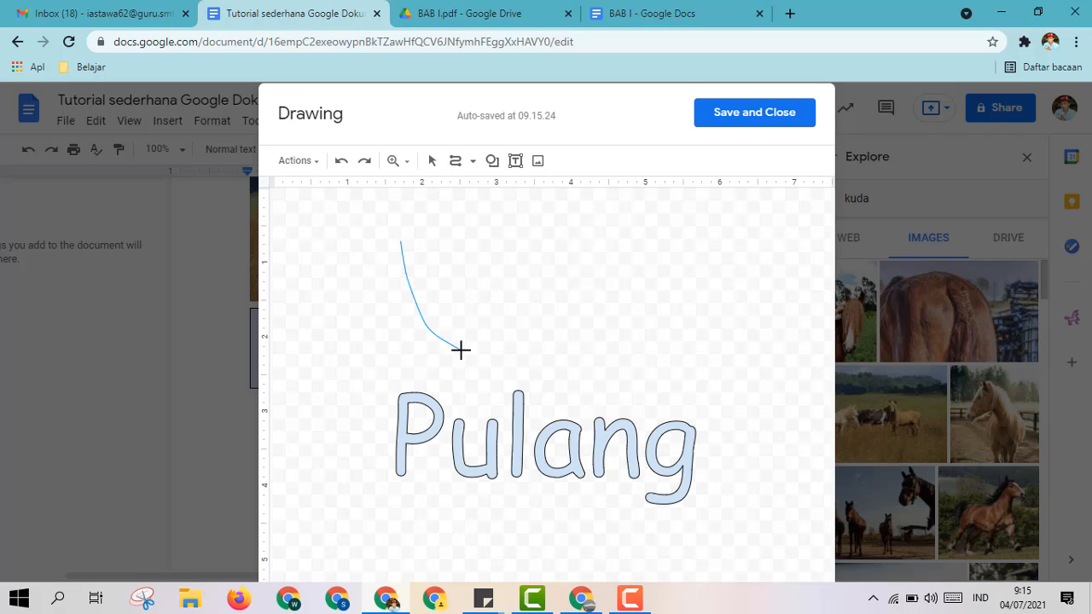
{"action": "left_click", "coordinate": [462, 349]}
{"action": "left_click", "coordinate": [494, 356]}
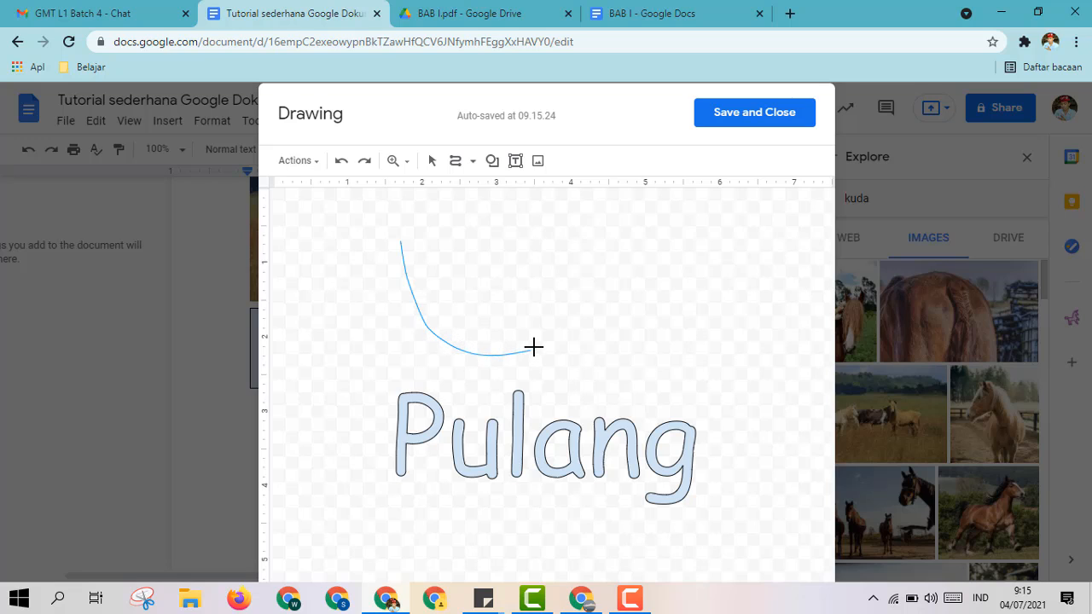
{"action": "left_click", "coordinate": [534, 347]}
{"action": "left_click", "coordinate": [561, 325]}
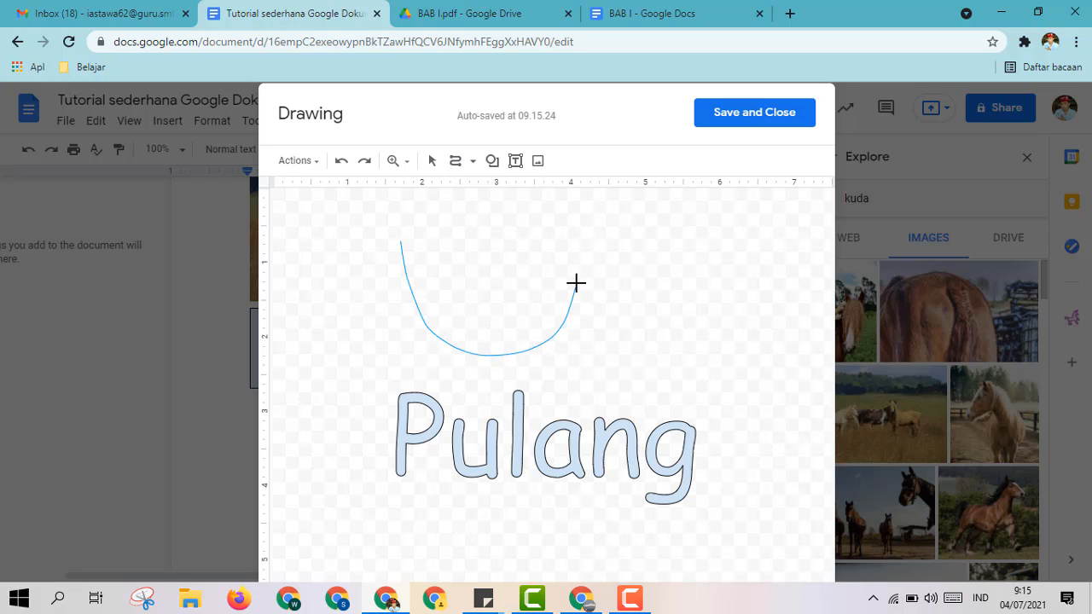
{"action": "left_click", "coordinate": [583, 236]}
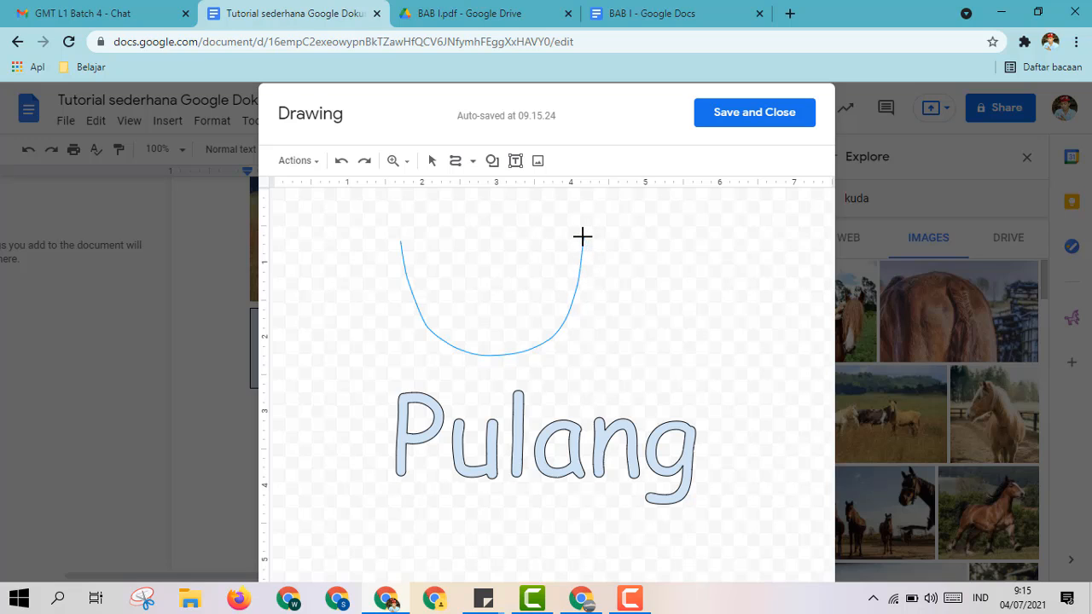
{"action": "left_click", "coordinate": [405, 241]}
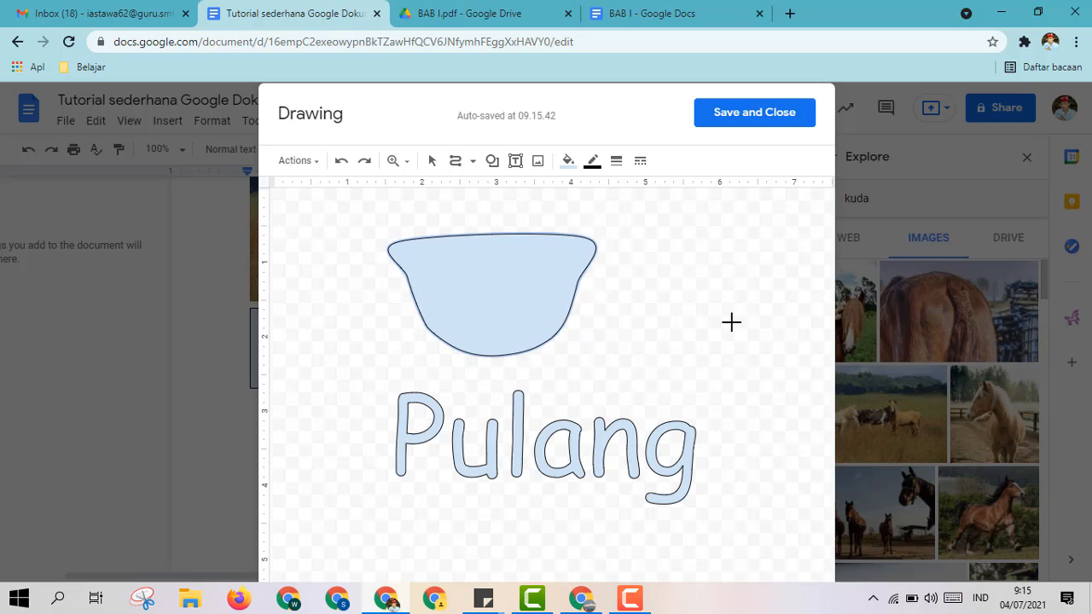
Save the finished drawing into the document and review it below the second horse picture.
{"action": "left_click", "coordinate": [764, 122]}
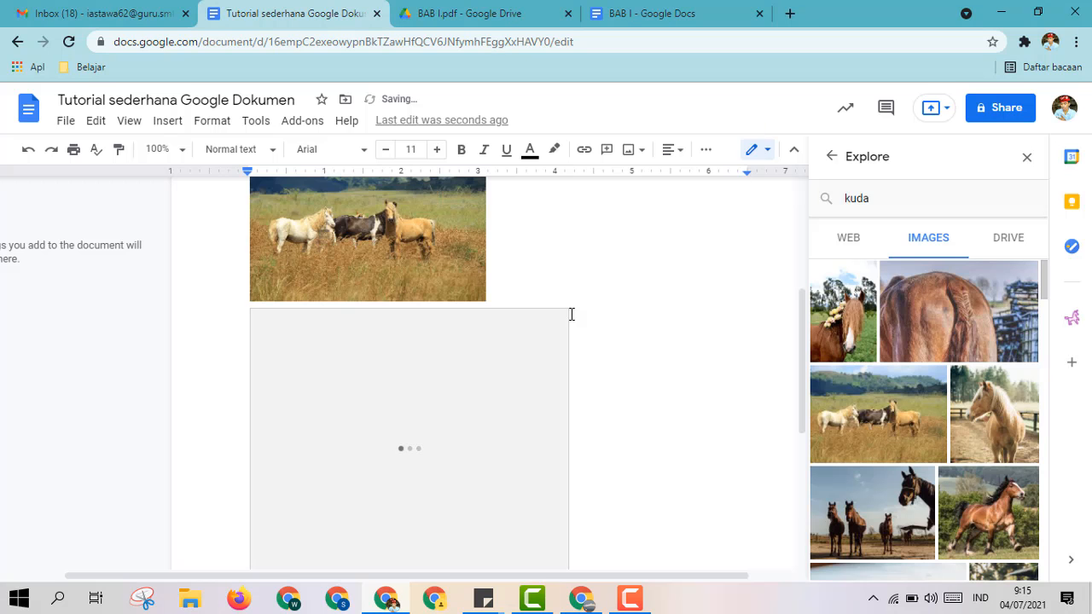
{"action": "scroll", "coordinate": [510, 392], "scroll_direction": "down", "scroll_amount": 3}
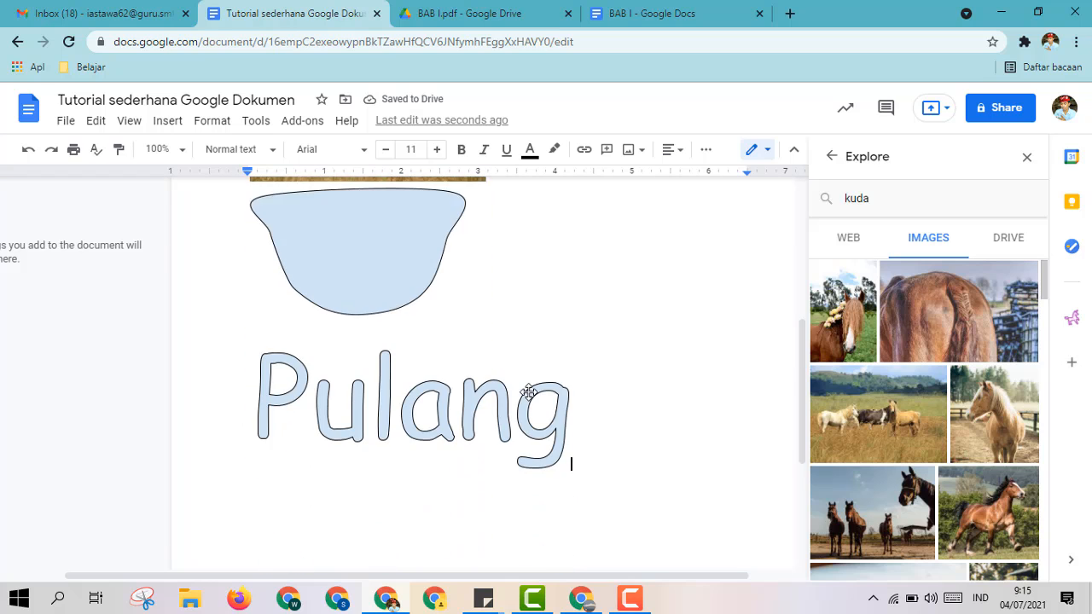
{"action": "scroll", "coordinate": [444, 268], "scroll_direction": "up", "scroll_amount": 2}
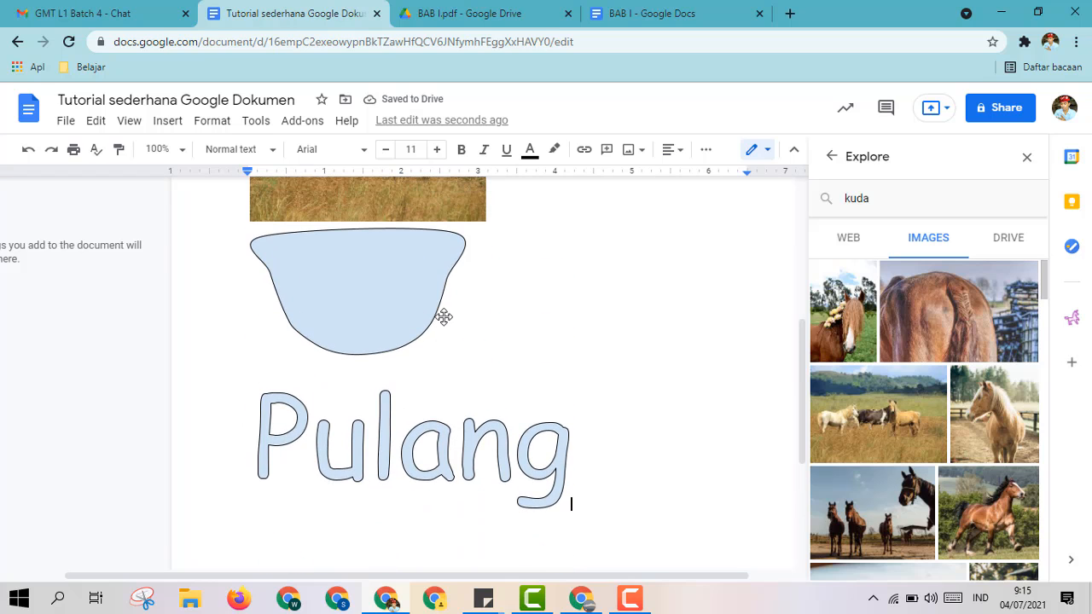
Insert a footnote at the bowl and "Pulang" drawing.
{"action": "left_click", "coordinate": [444, 316]}
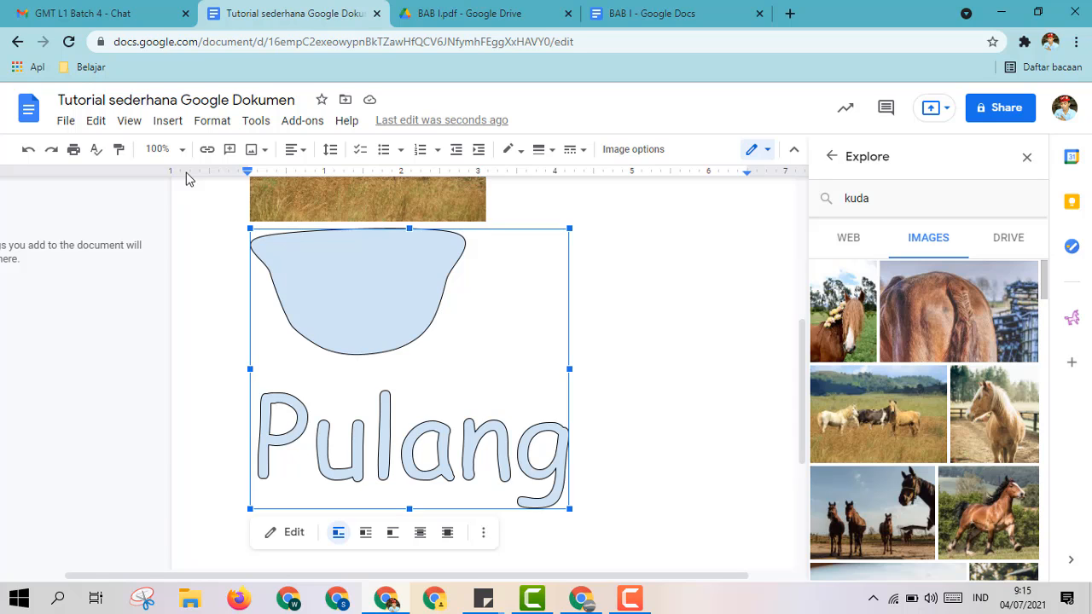
{"action": "left_click", "coordinate": [164, 124]}
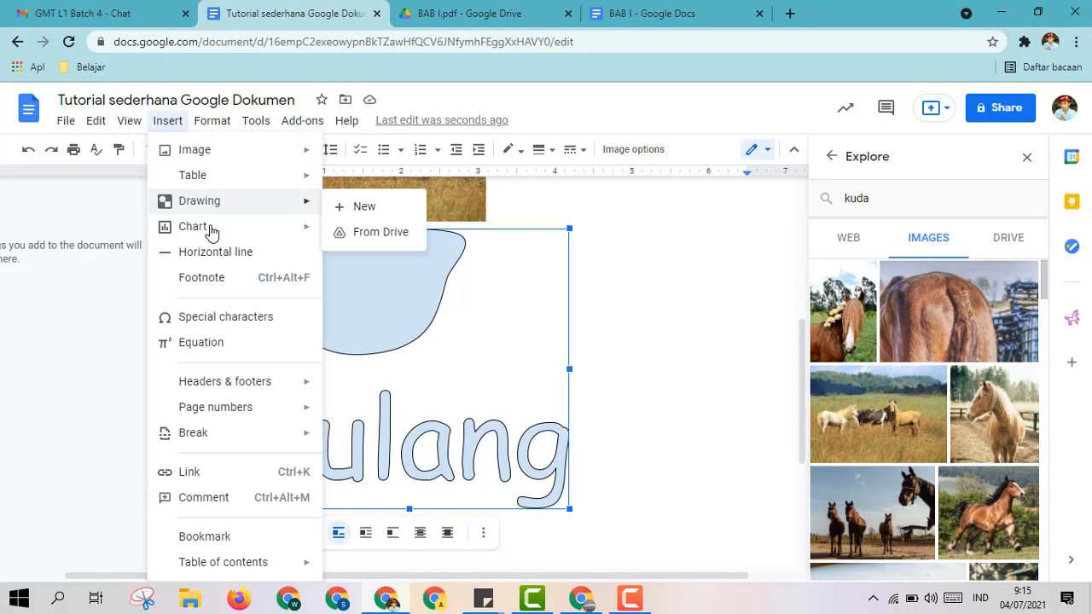
{"action": "mouse_move", "coordinate": [224, 234]}
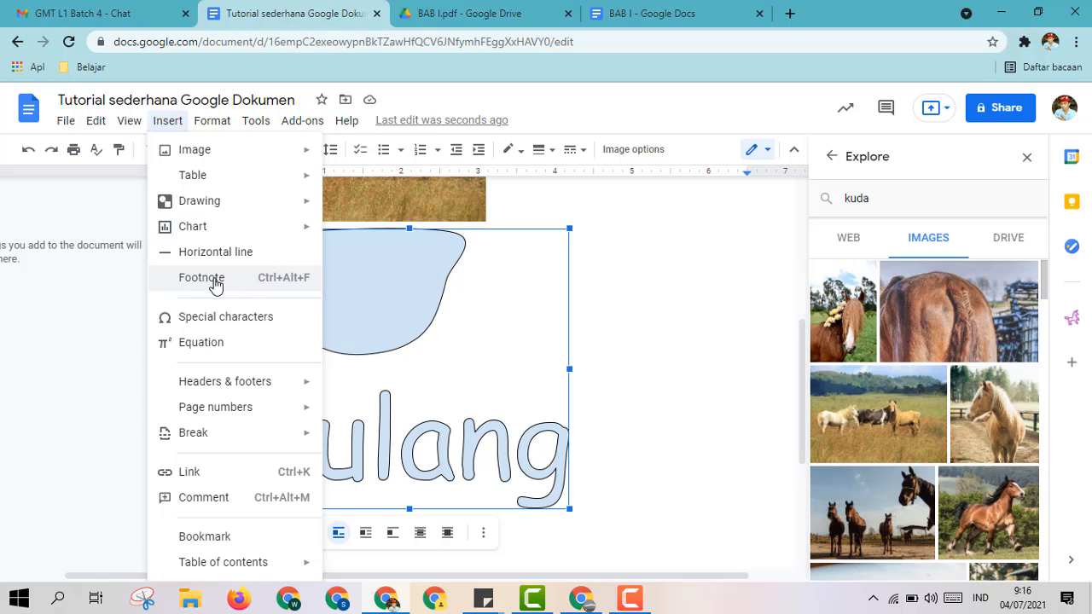
{"action": "left_click", "coordinate": [215, 285]}
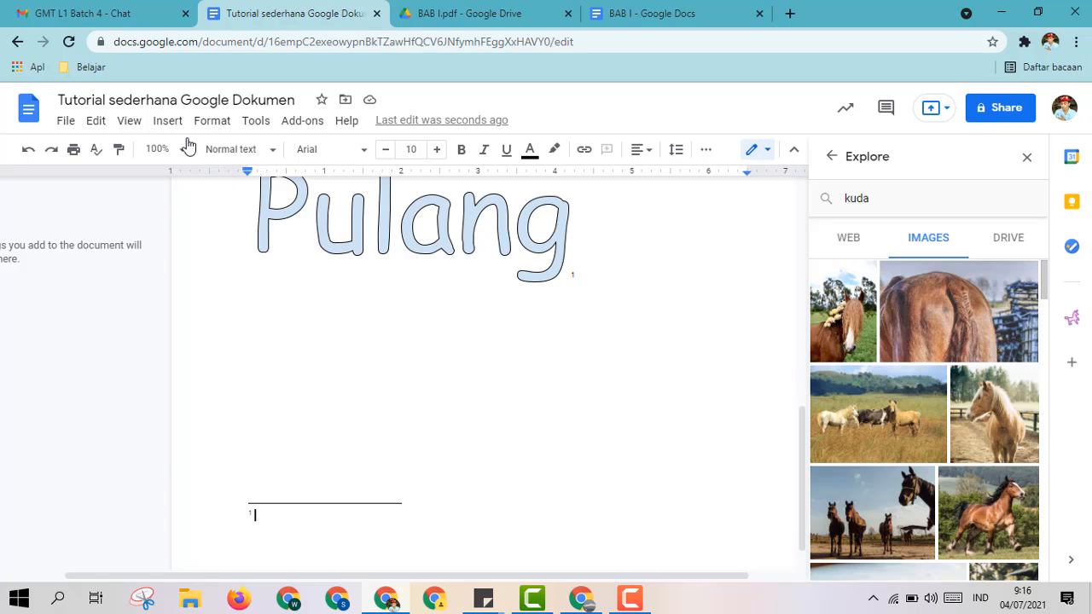
Leave the footnote, add a page header and enter the person's name in it.
{"action": "left_click", "coordinate": [168, 121]}
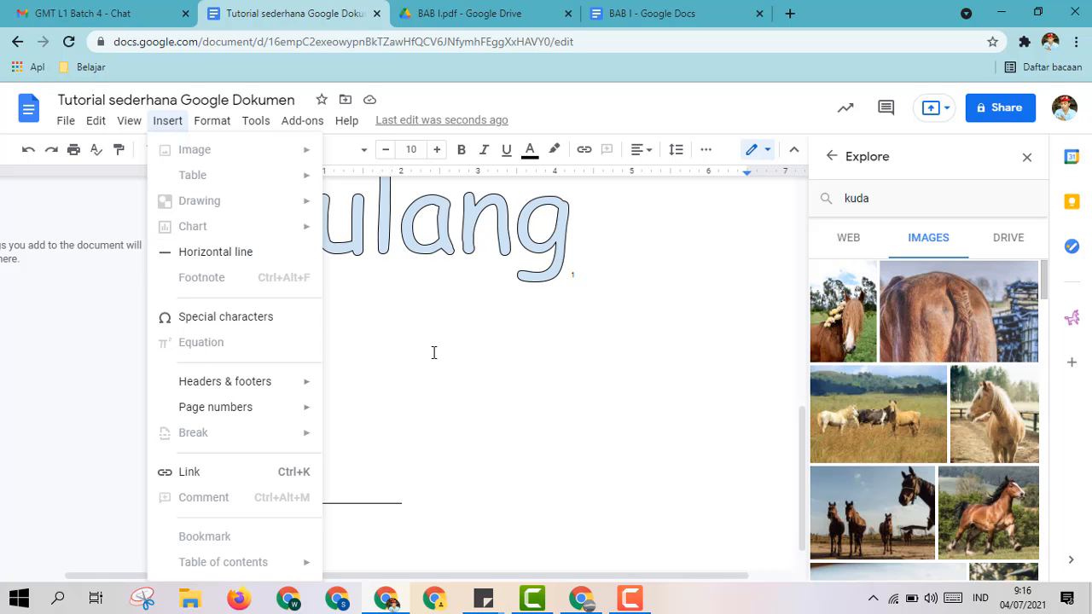
{"action": "left_click", "coordinate": [397, 256]}
{"action": "left_click", "coordinate": [646, 426]}
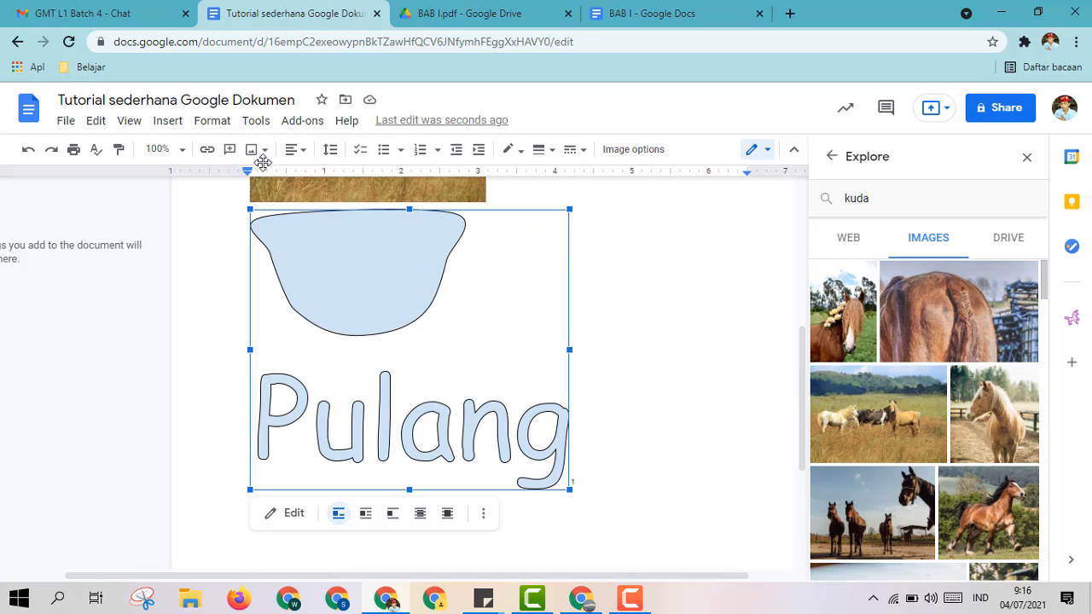
{"action": "left_click", "coordinate": [180, 128]}
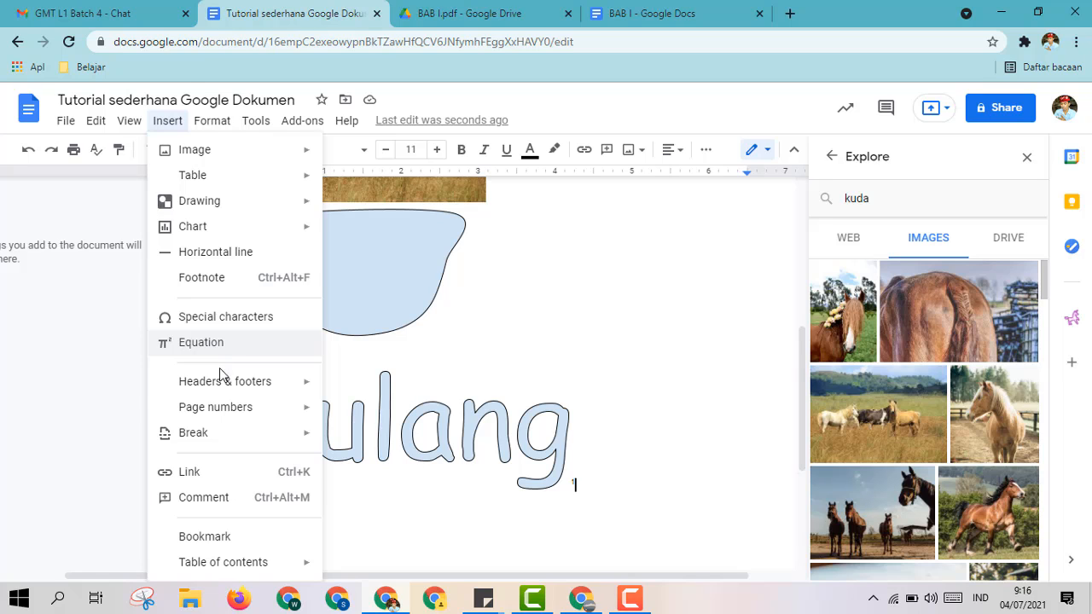
{"action": "mouse_move", "coordinate": [237, 392]}
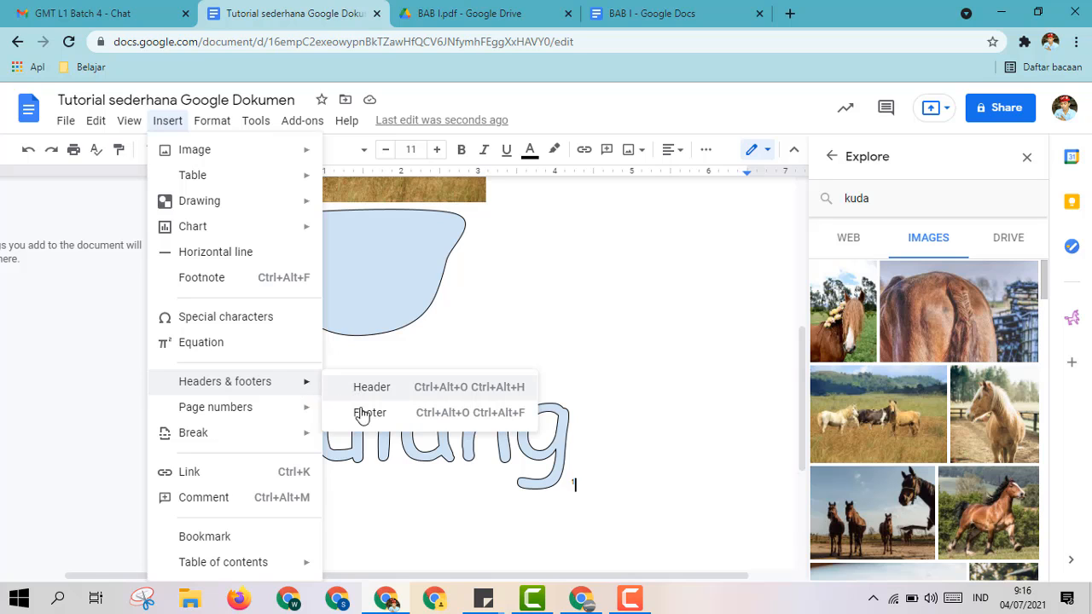
{"action": "left_click", "coordinate": [366, 395]}
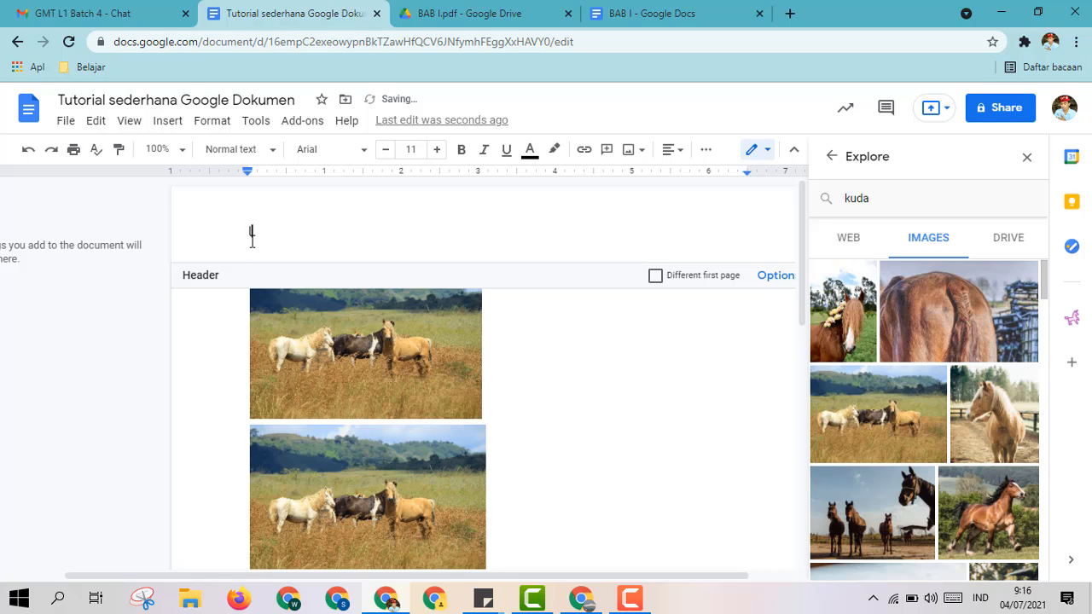
{"action": "type", "text": "gusti"}
Add page numbers to the header starting on the first page, and return to the document body.
{"action": "left_click", "coordinate": [182, 126]}
{"action": "mouse_move", "coordinate": [259, 419]}
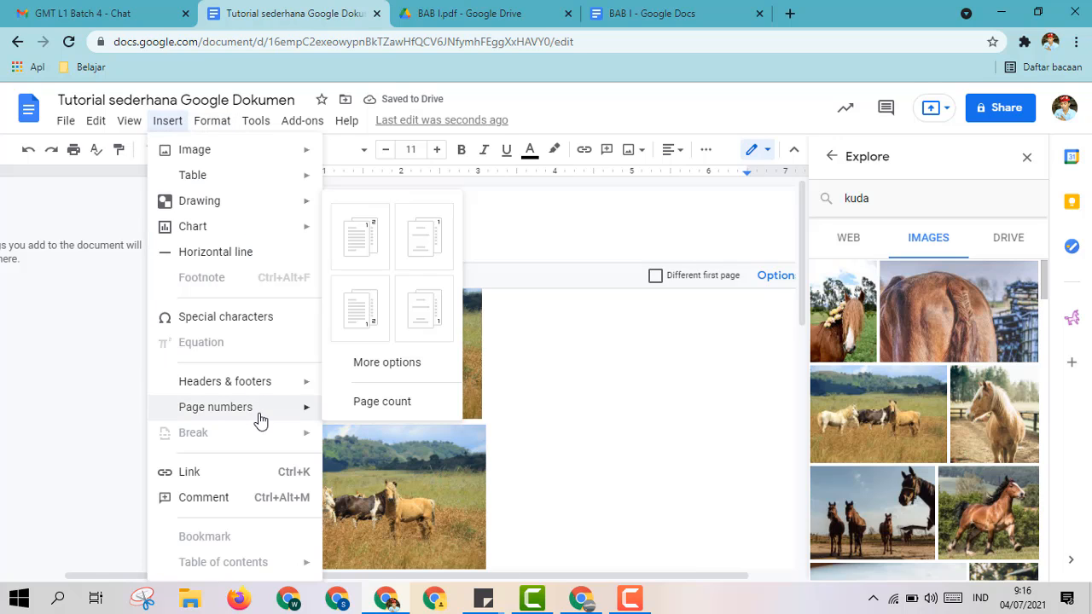
{"action": "left_click", "coordinate": [345, 264]}
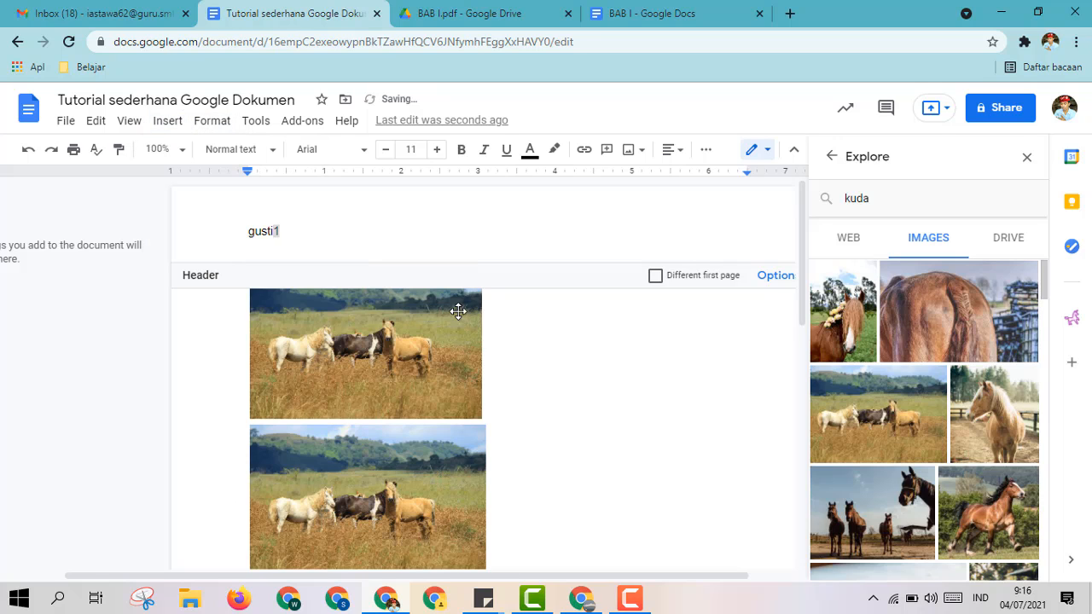
{"action": "left_click", "coordinate": [648, 398]}
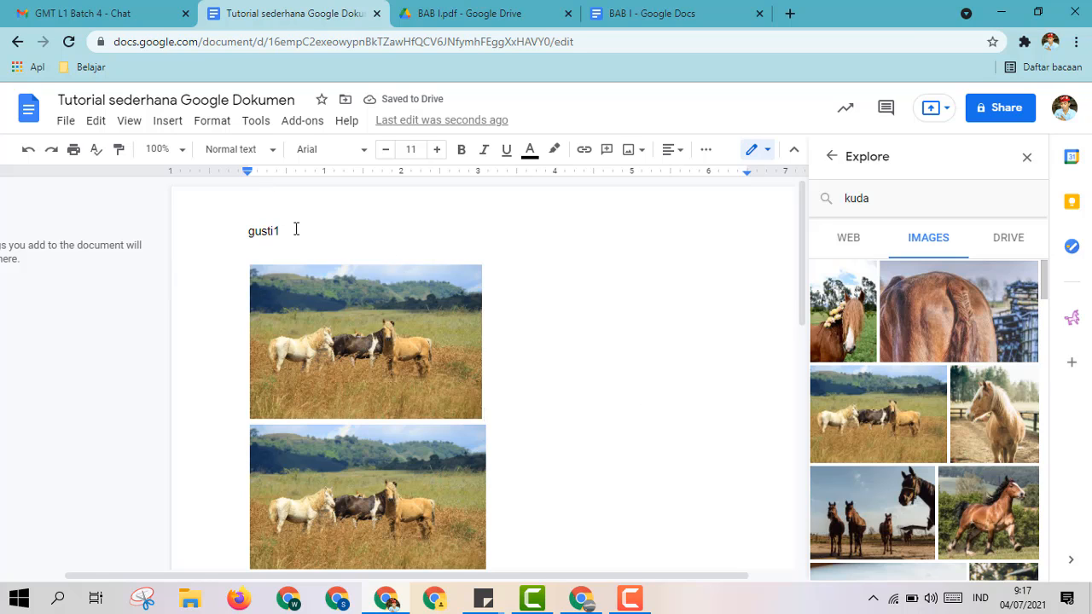
{"action": "scroll", "coordinate": [392, 295], "scroll_direction": "down", "scroll_amount": 5}
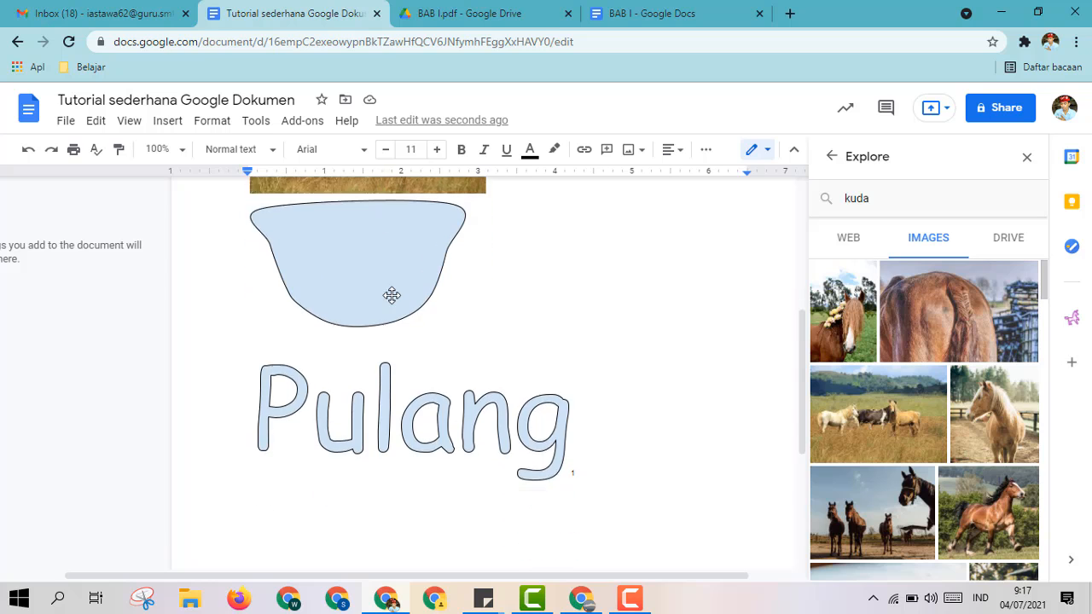
{"action": "scroll", "coordinate": [391, 295], "scroll_direction": "up", "scroll_amount": 4}
{"action": "left_click", "coordinate": [175, 123]}
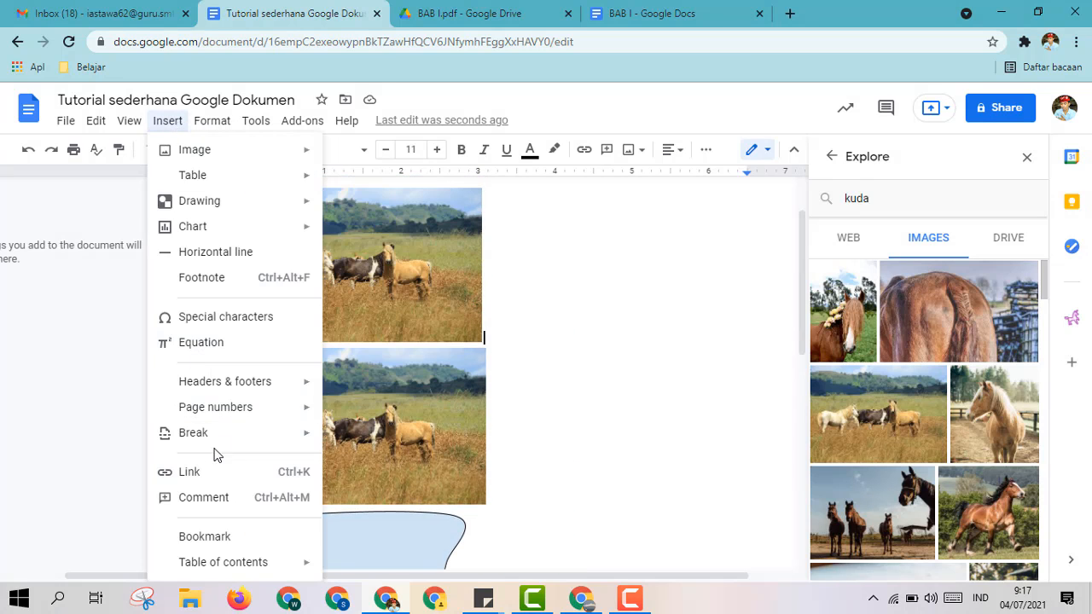
{"action": "left_click", "coordinate": [247, 121]}
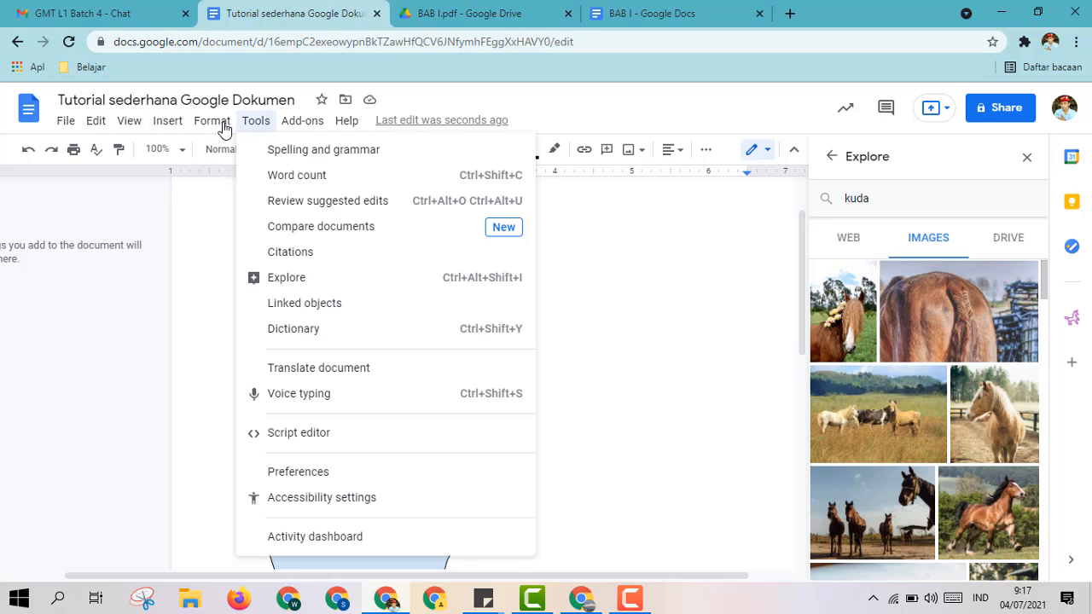
{"action": "left_click", "coordinate": [224, 128]}
{"action": "left_click", "coordinate": [225, 128]}
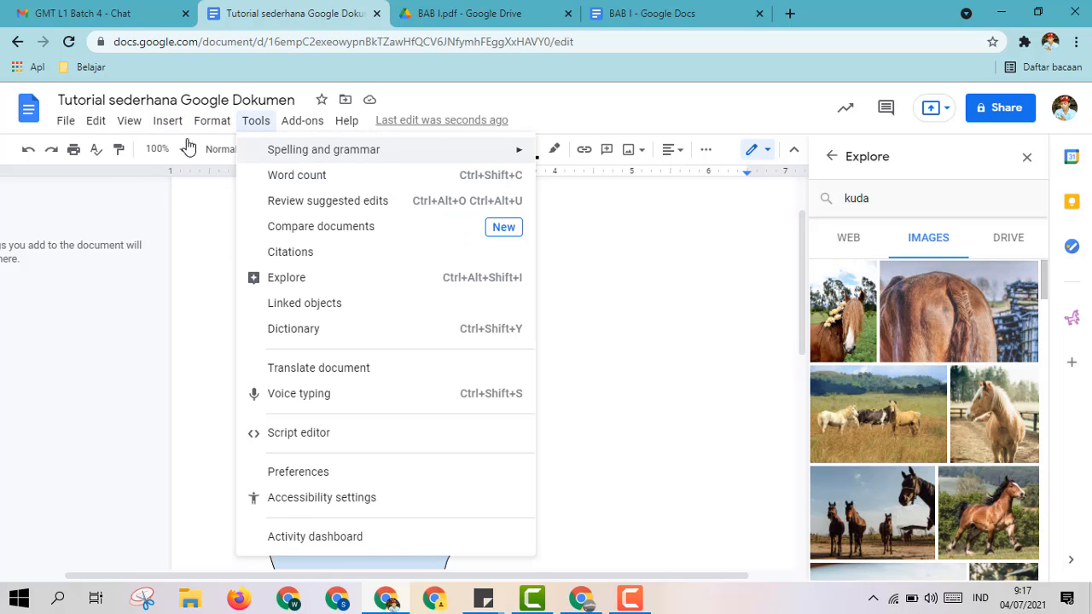
{"action": "mouse_move", "coordinate": [221, 129]}
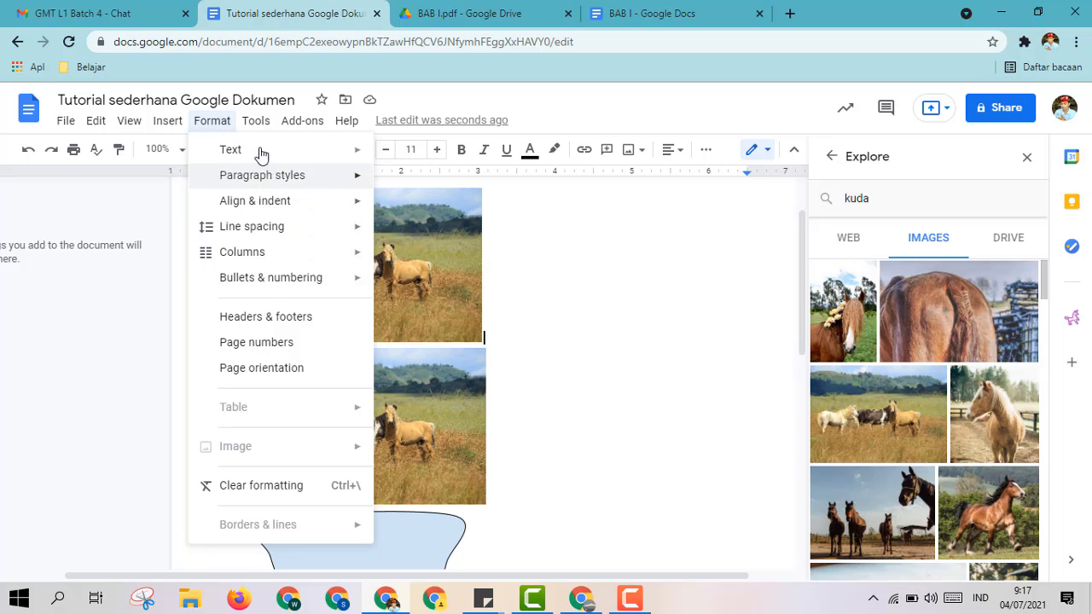
{"action": "left_click", "coordinate": [254, 128]}
{"action": "left_click", "coordinate": [254, 128]}
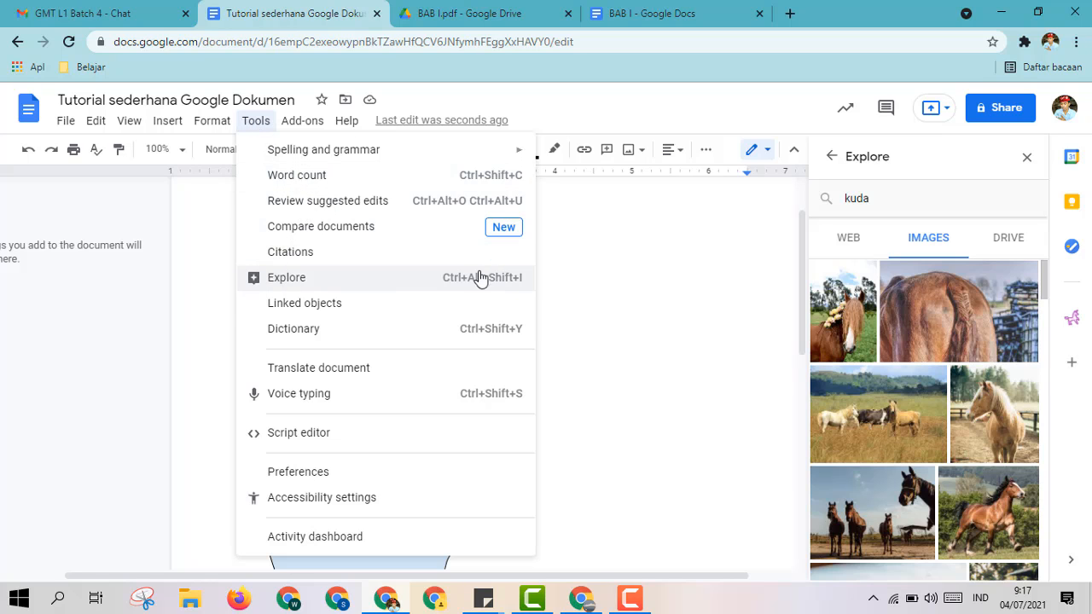
{"action": "left_click", "coordinate": [658, 290]}
Start a new line below the drawing and show the web results for "kuda" in Explore.
{"action": "scroll", "coordinate": [651, 317], "scroll_direction": "down", "scroll_amount": 2}
{"action": "scroll", "coordinate": [651, 317], "scroll_direction": "down", "scroll_amount": 4}
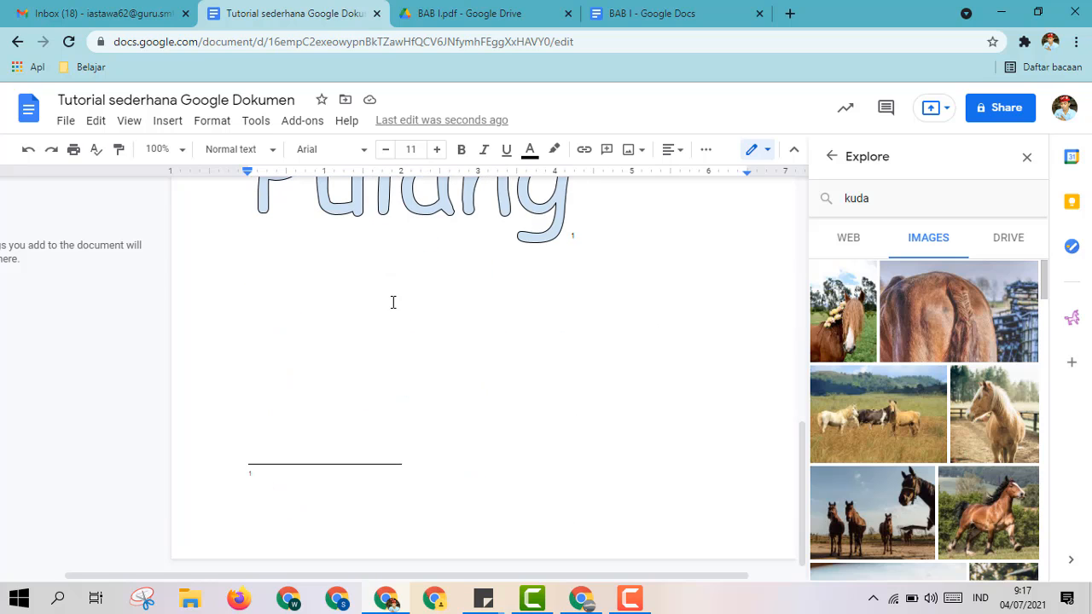
{"action": "scroll", "coordinate": [388, 306], "scroll_direction": "up", "scroll_amount": 3}
{"action": "left_click", "coordinate": [364, 315]}
{"action": "left_click", "coordinate": [664, 419]}
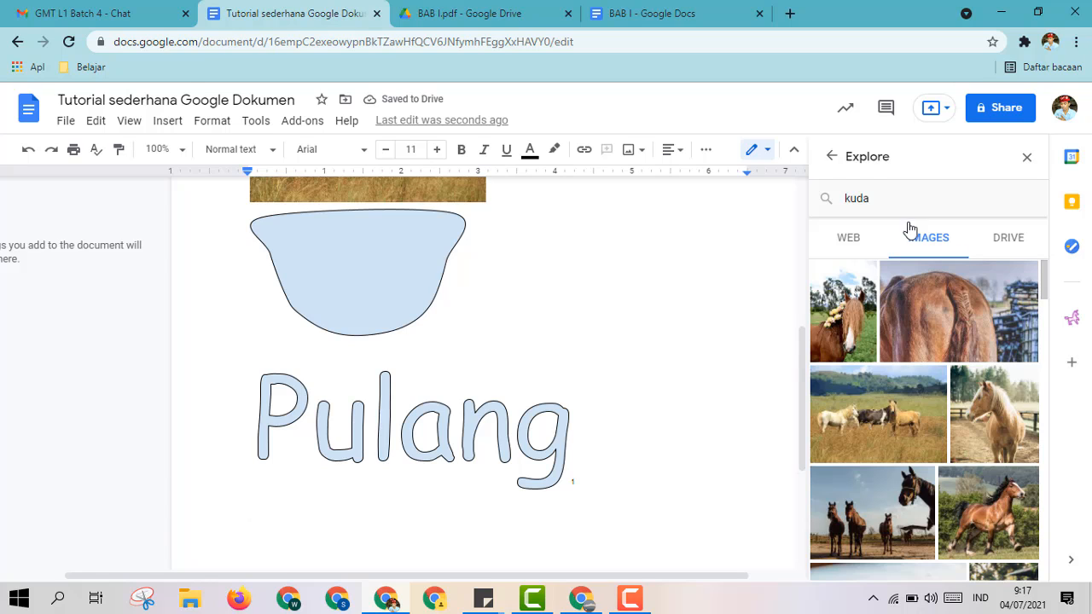
{"action": "left_click", "coordinate": [845, 236]}
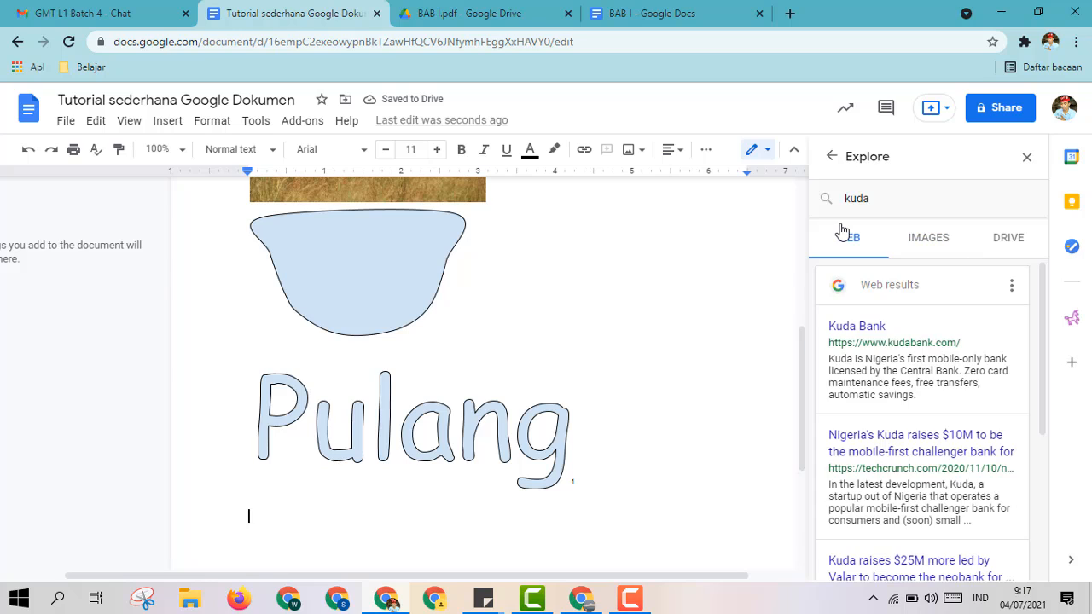
View the Kuda Bank web result from Explore, and close its page to return to the document.
{"action": "left_click", "coordinate": [857, 327]}
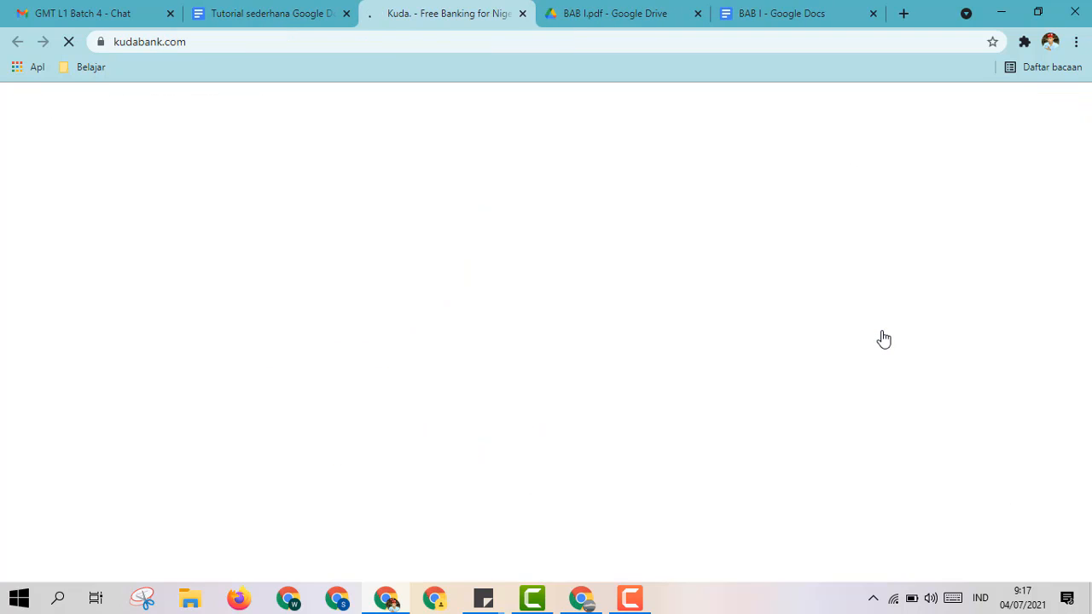
{"action": "left_click", "coordinate": [300, 7]}
{"action": "left_click", "coordinate": [401, 10]}
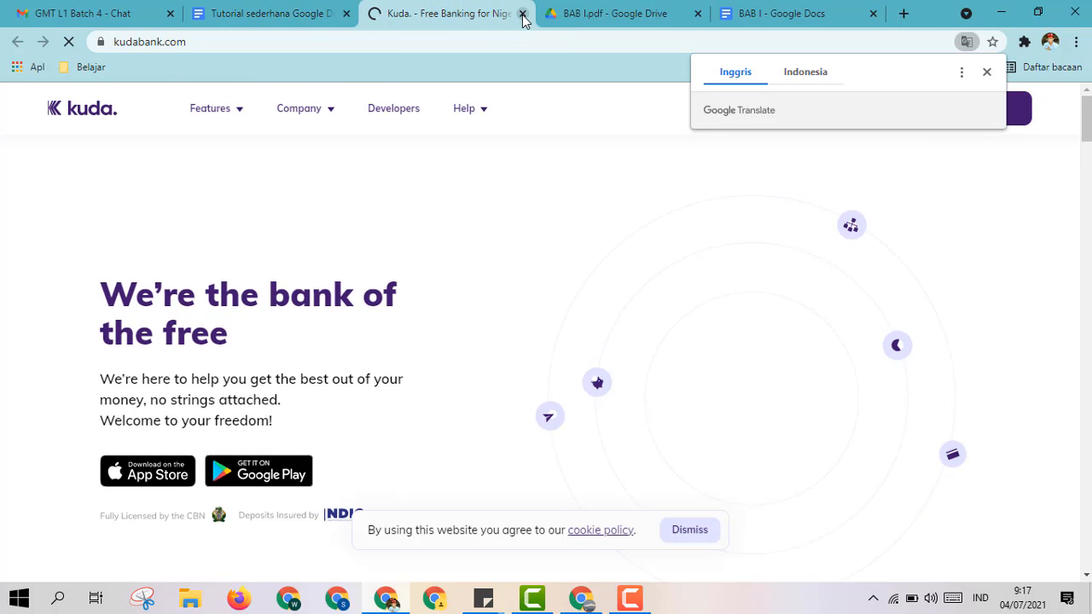
{"action": "left_click", "coordinate": [523, 16]}
Search Explore for "kuda sumbawa" and open the Direktorat Perbibitan dan Produksi Ternak web result.
{"action": "scroll", "coordinate": [999, 436], "scroll_direction": "down", "scroll_amount": 2}
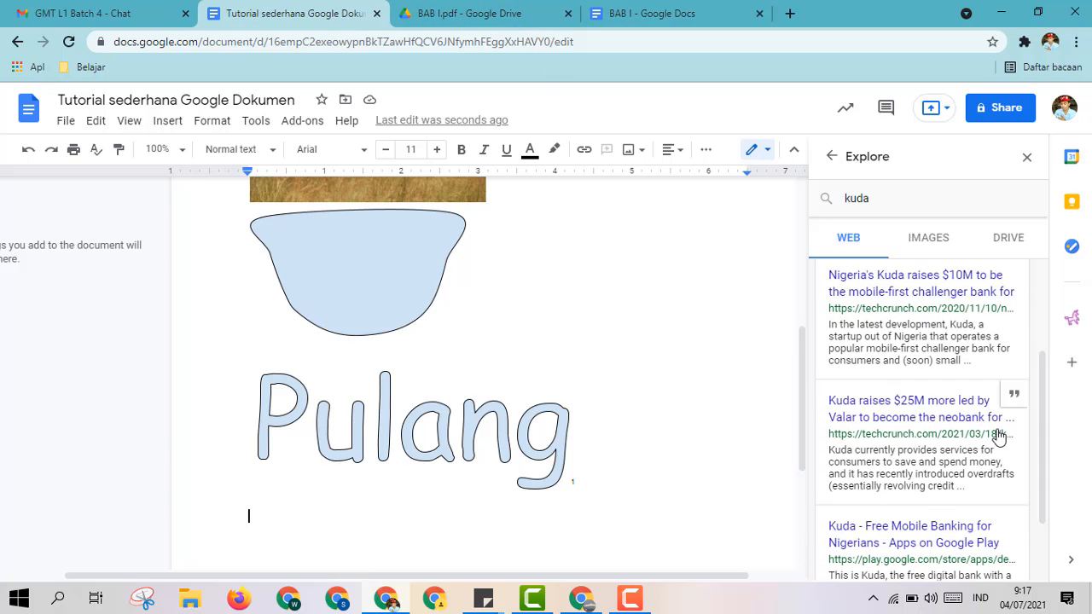
{"action": "left_click", "coordinate": [878, 203]}
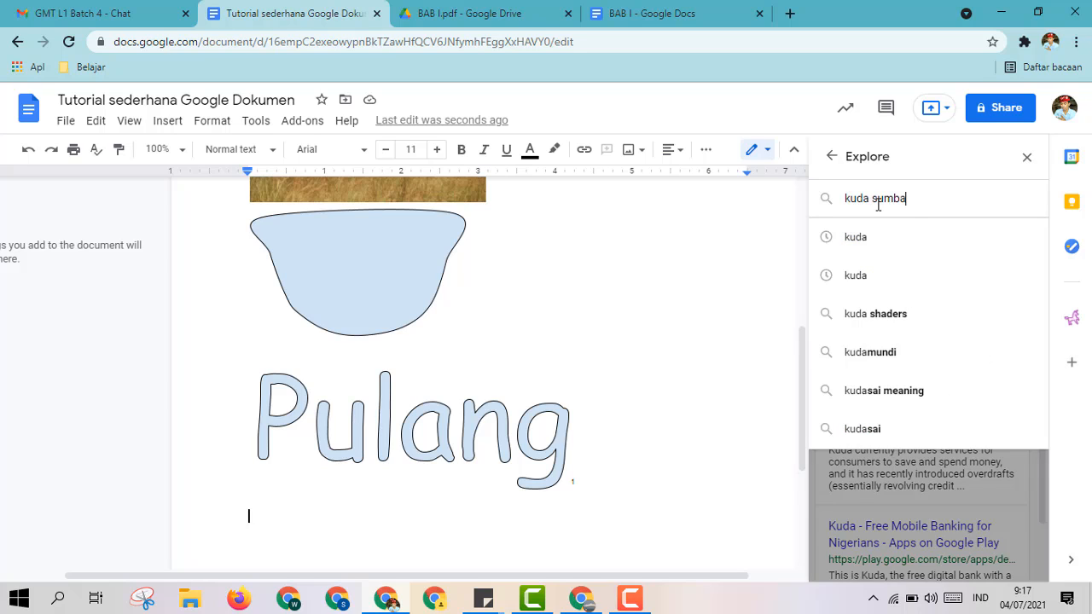
{"action": "key", "text": "Return"}
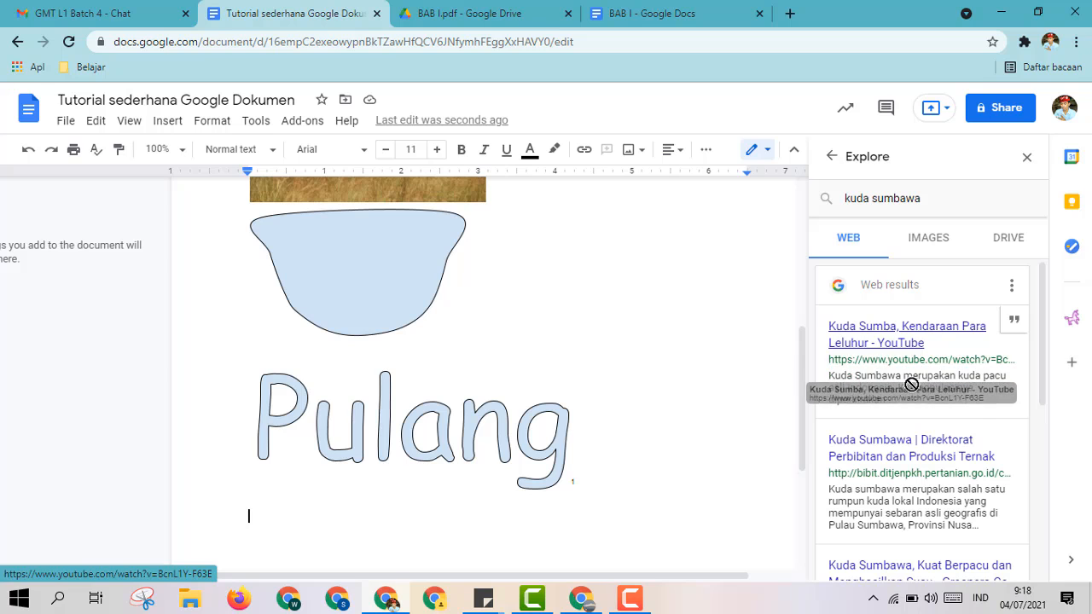
{"action": "left_click", "coordinate": [921, 450]}
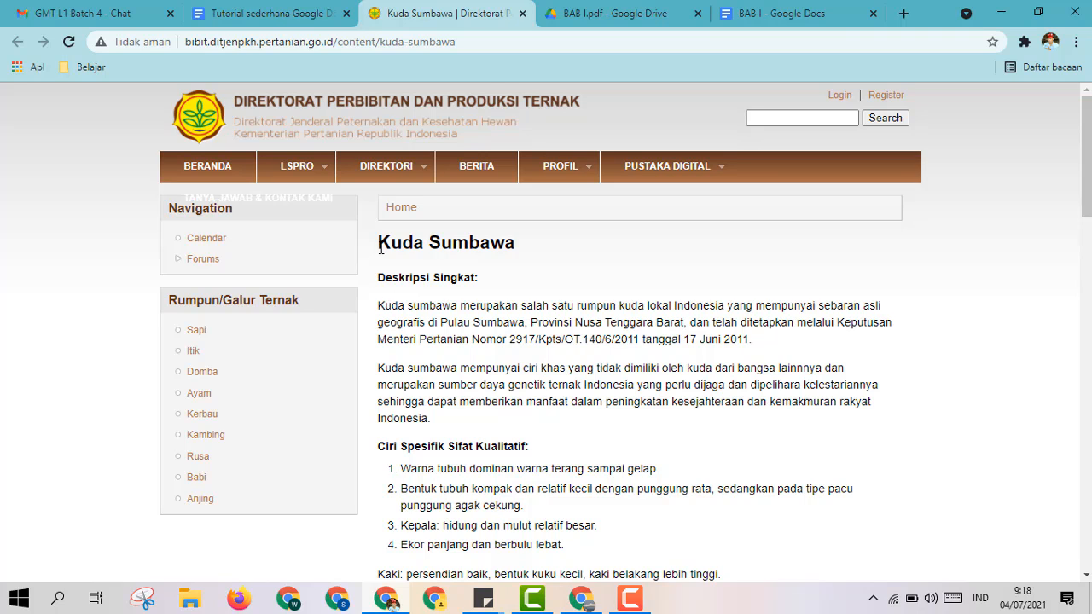
Copy the "Kuda Sumbawa" title and its short description paragraphs from the web page into the document below the "Pulang" drawing.
{"action": "left_click_drag", "start_coordinate": [379, 244], "coordinate": [470, 415]}
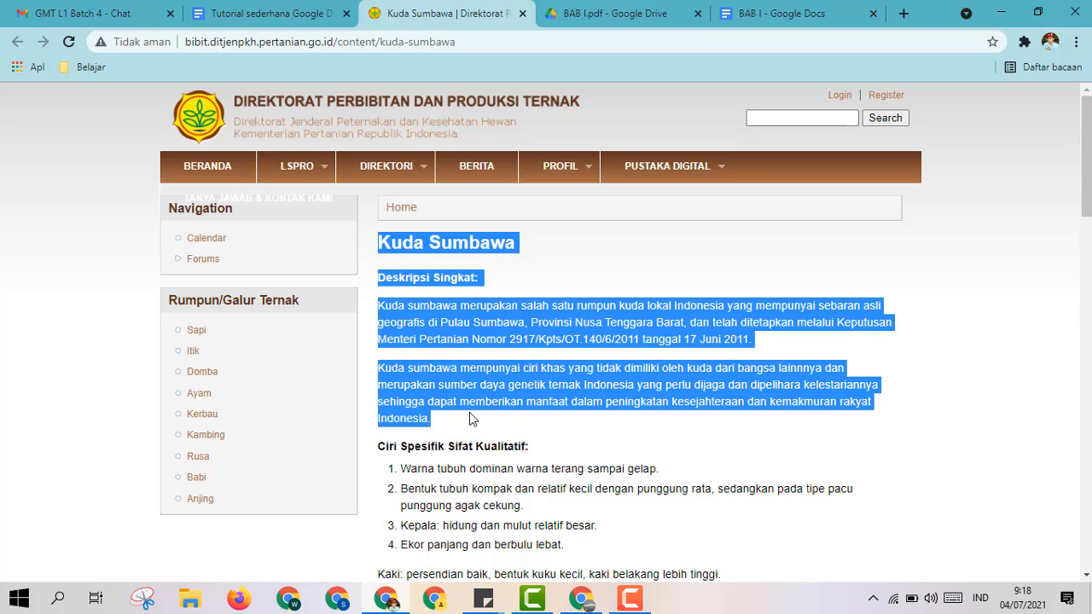
{"action": "left_click", "coordinate": [245, 12]}
{"action": "scroll", "coordinate": [420, 460], "scroll_direction": "down", "scroll_amount": 2}
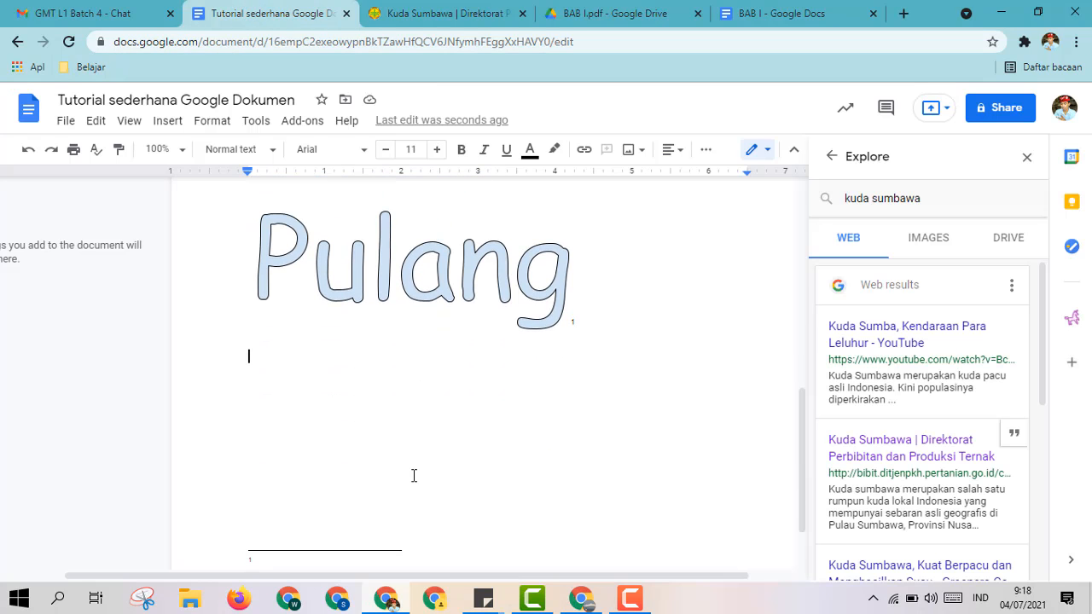
{"action": "right_click", "coordinate": [292, 366]}
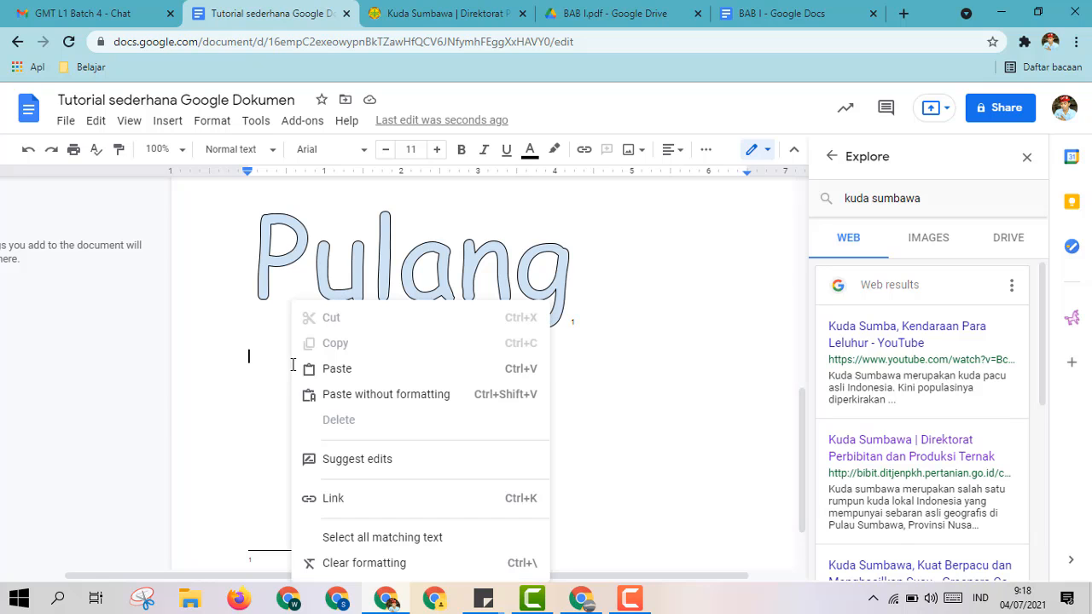
{"action": "left_click", "coordinate": [338, 368]}
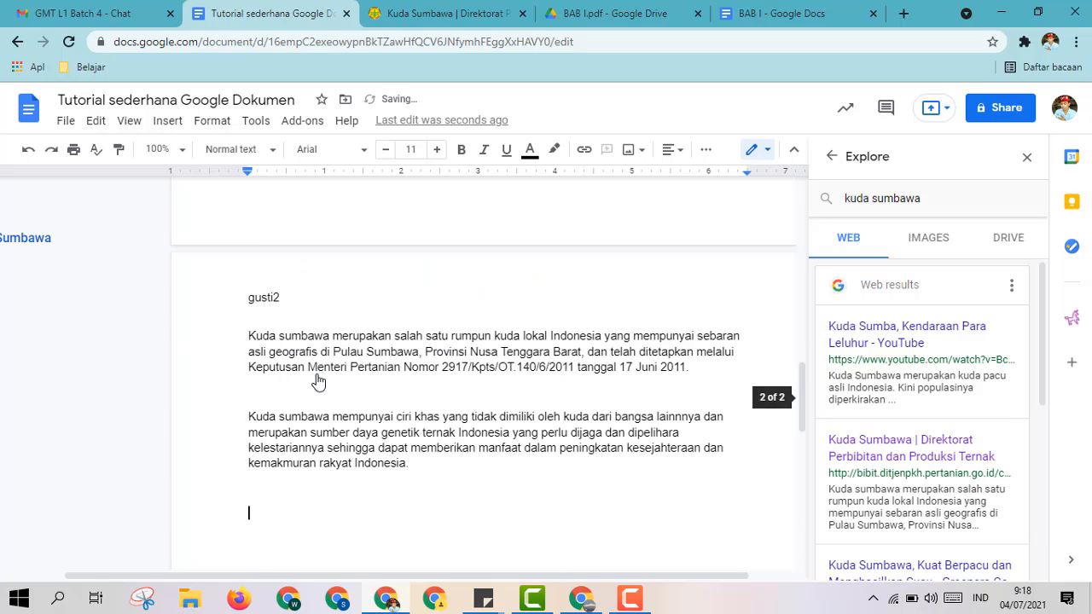
Add two line breaks before the "Kuda Sumbawa" heading to move it onto the second page.
{"action": "scroll", "coordinate": [351, 385], "scroll_direction": "up", "scroll_amount": 3}
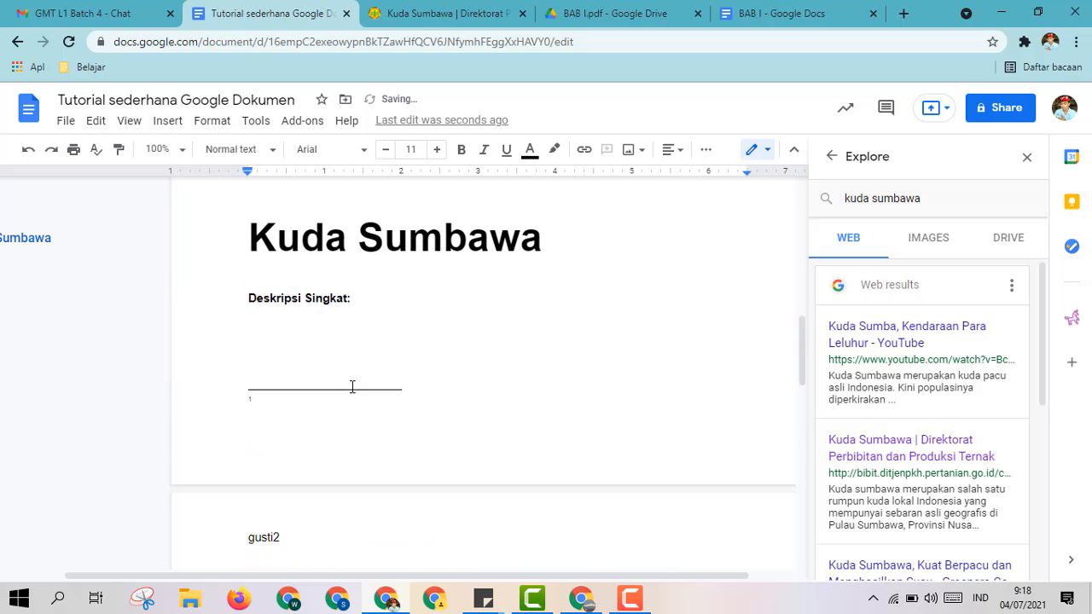
{"action": "scroll", "coordinate": [353, 387], "scroll_direction": "down", "scroll_amount": 1}
{"action": "scroll", "coordinate": [353, 387], "scroll_direction": "up", "scroll_amount": 4}
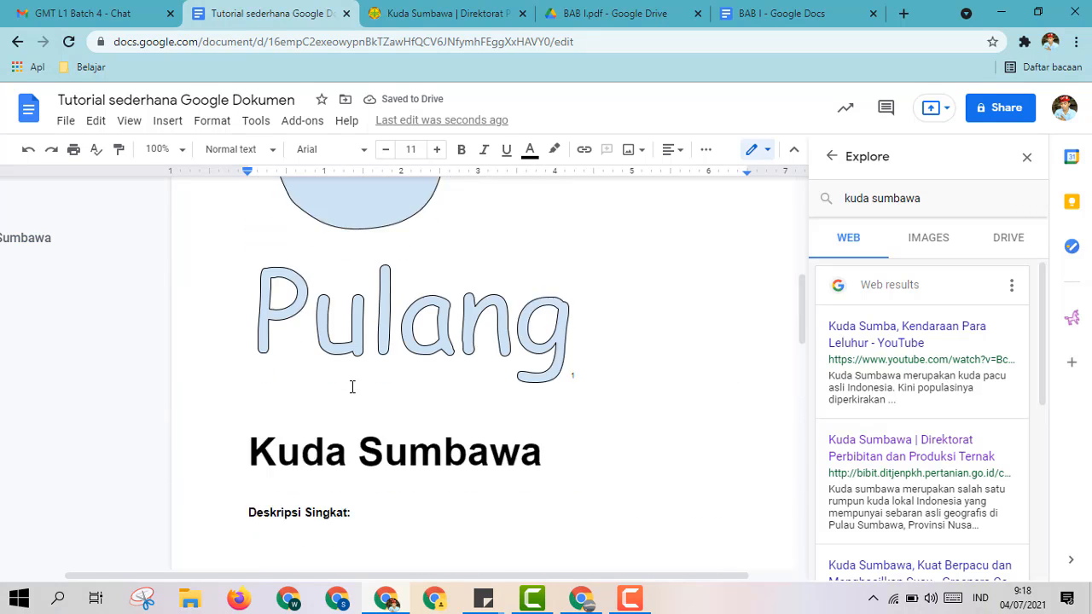
{"action": "scroll", "coordinate": [350, 386], "scroll_direction": "down", "scroll_amount": 2}
{"action": "left_click", "coordinate": [244, 319]}
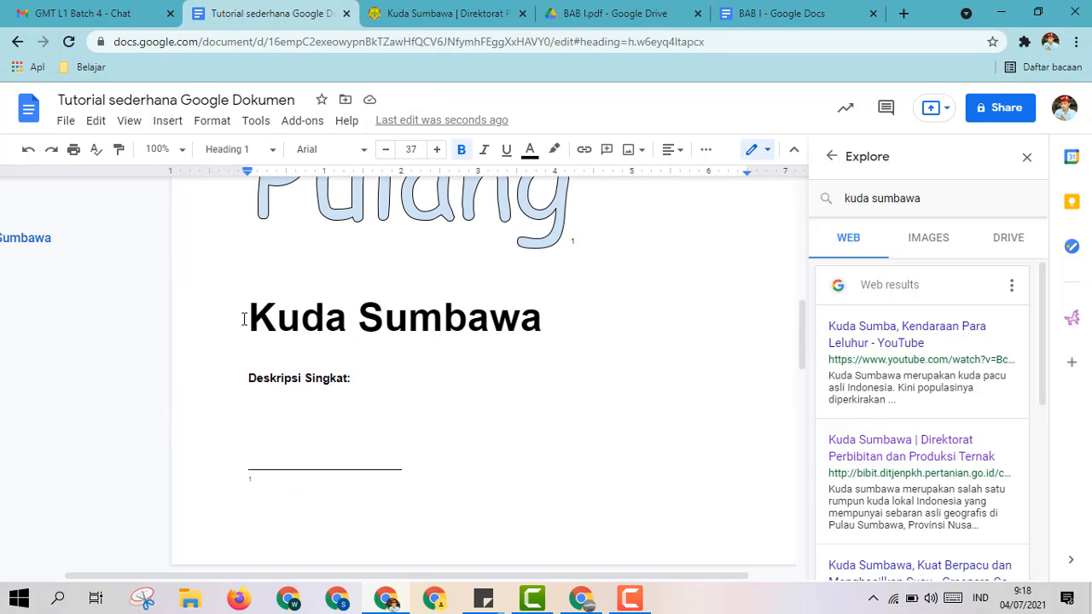
{"action": "key", "text": "Return"}
{"action": "key", "text": "Return"}
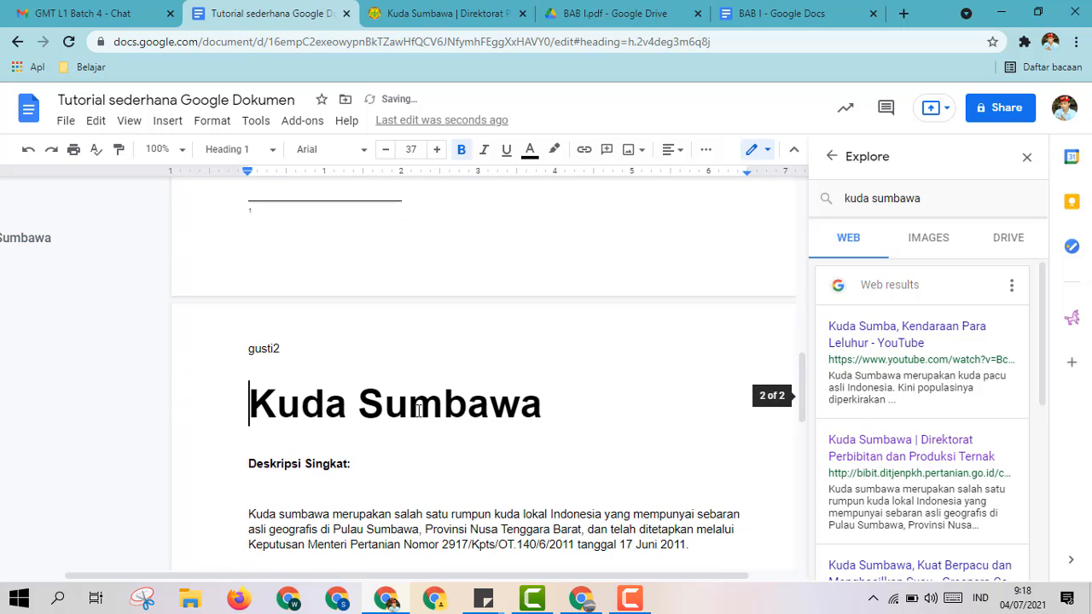
Cite the Direktorat Perbibitan dan Produksi Ternak web result as a footnote at the end of the last pasted paragraph.
{"action": "scroll", "coordinate": [418, 410], "scroll_direction": "down", "scroll_amount": 2}
{"action": "scroll", "coordinate": [551, 491], "scroll_direction": "down", "scroll_amount": 1}
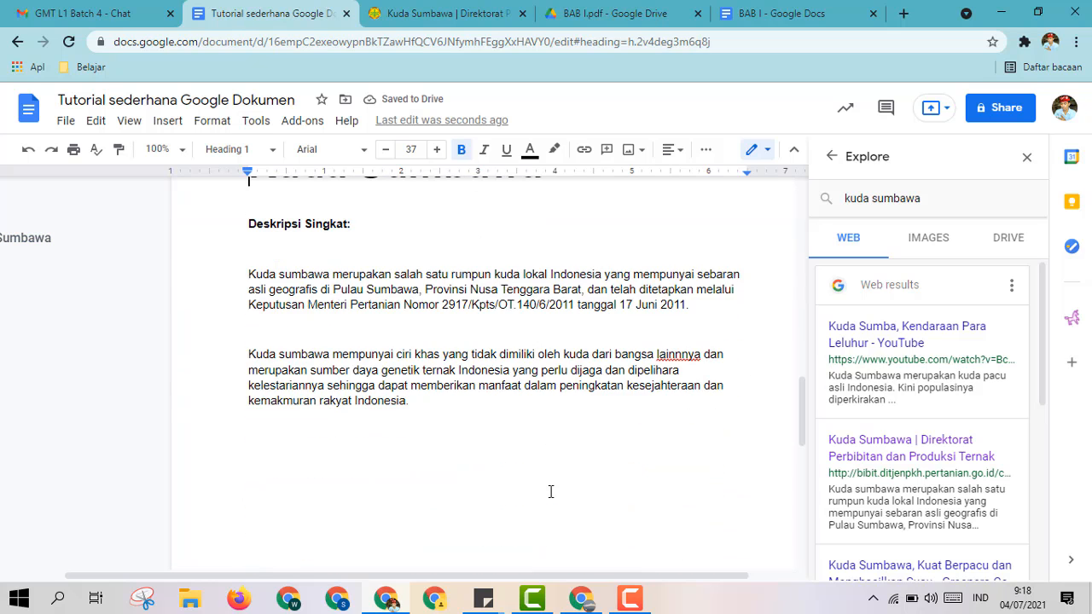
{"action": "scroll", "coordinate": [534, 464], "scroll_direction": "up", "scroll_amount": 1}
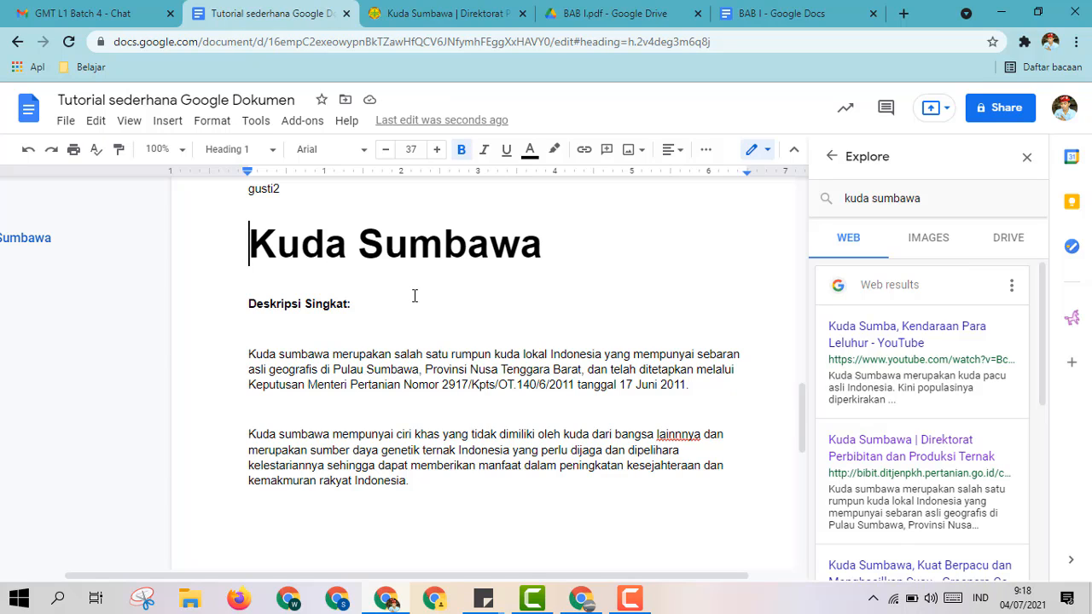
{"action": "left_click", "coordinate": [458, 486]}
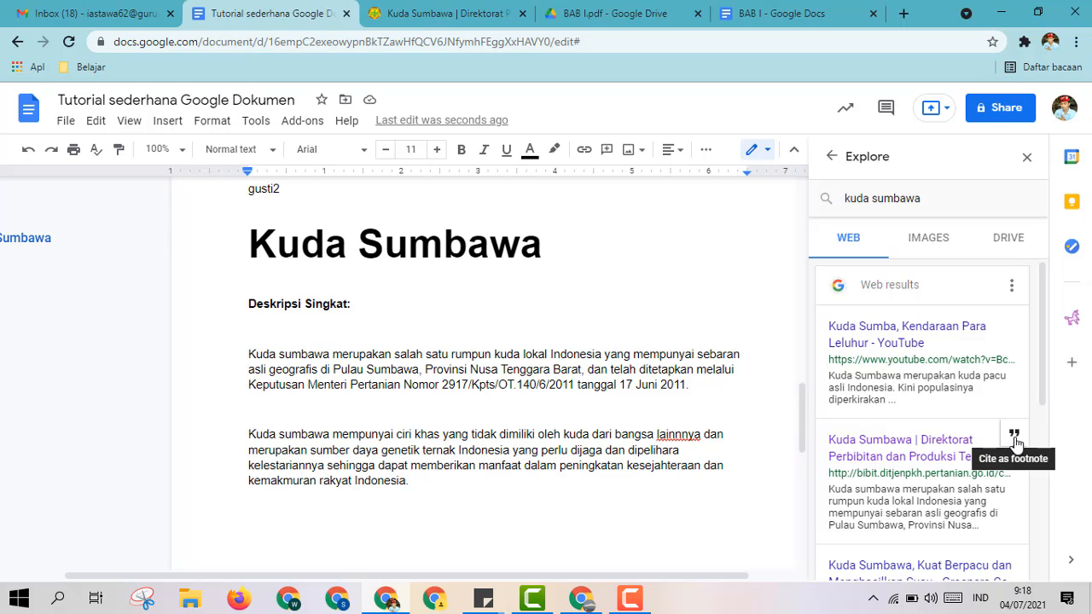
{"action": "left_click", "coordinate": [1016, 441]}
Examine the footnote citation at the foot of the second page and its reference mark in the text.
{"action": "scroll", "coordinate": [487, 414], "scroll_direction": "up", "scroll_amount": 2}
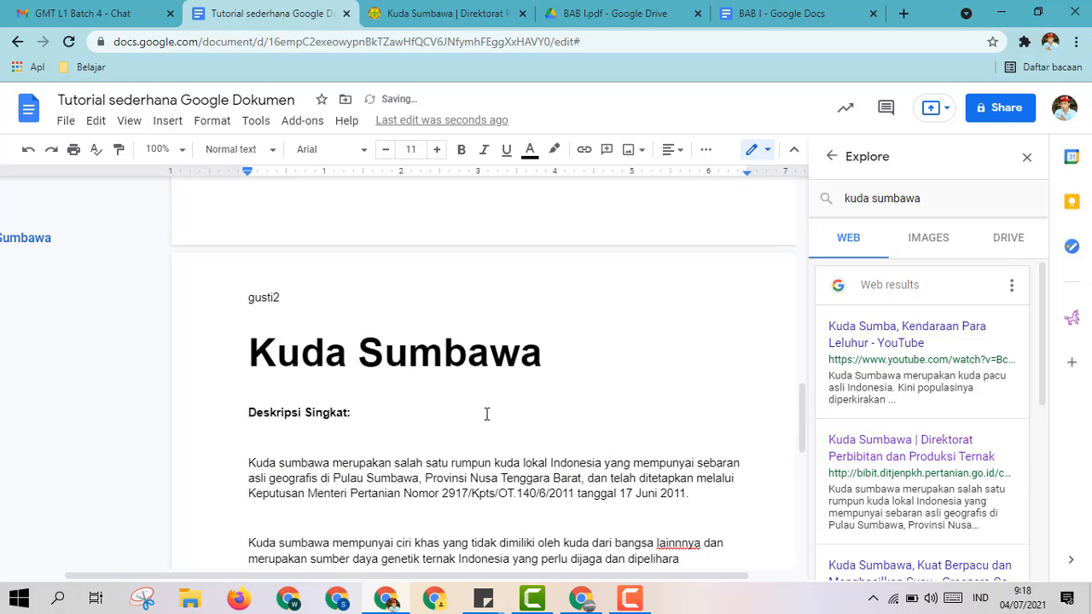
{"action": "scroll", "coordinate": [486, 414], "scroll_direction": "up", "scroll_amount": 3}
{"action": "scroll", "coordinate": [299, 537], "scroll_direction": "up", "scroll_amount": 3}
{"action": "scroll", "coordinate": [420, 494], "scroll_direction": "down", "scroll_amount": 4}
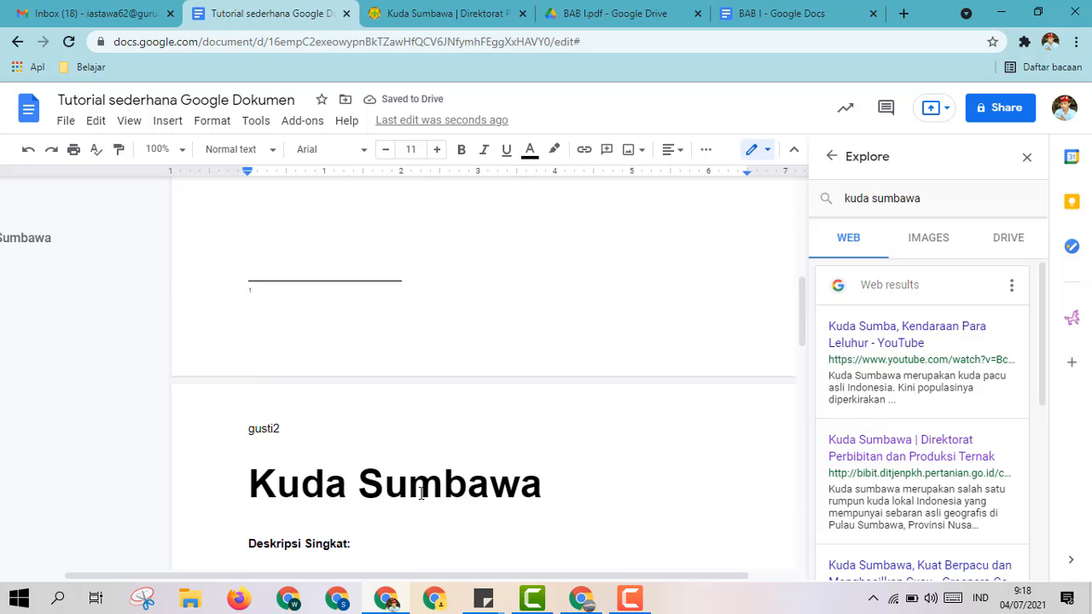
{"action": "scroll", "coordinate": [296, 316], "scroll_direction": "down", "scroll_amount": 1}
{"action": "scroll", "coordinate": [376, 353], "scroll_direction": "up", "scroll_amount": 1}
{"action": "scroll", "coordinate": [590, 531], "scroll_direction": "down", "scroll_amount": 7}
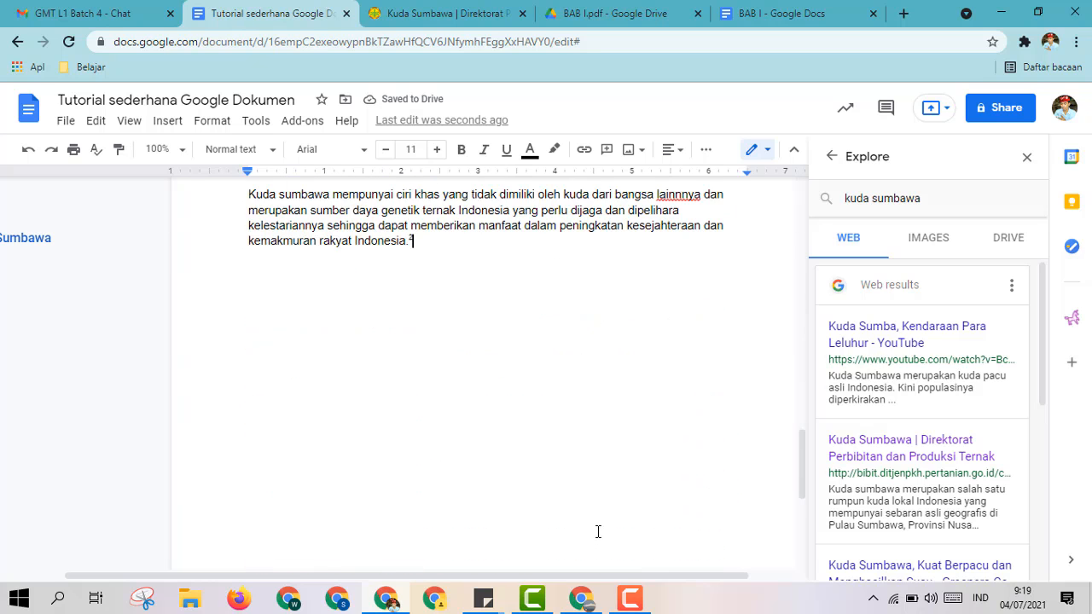
{"action": "scroll", "coordinate": [598, 532], "scroll_direction": "down", "scroll_amount": 5}
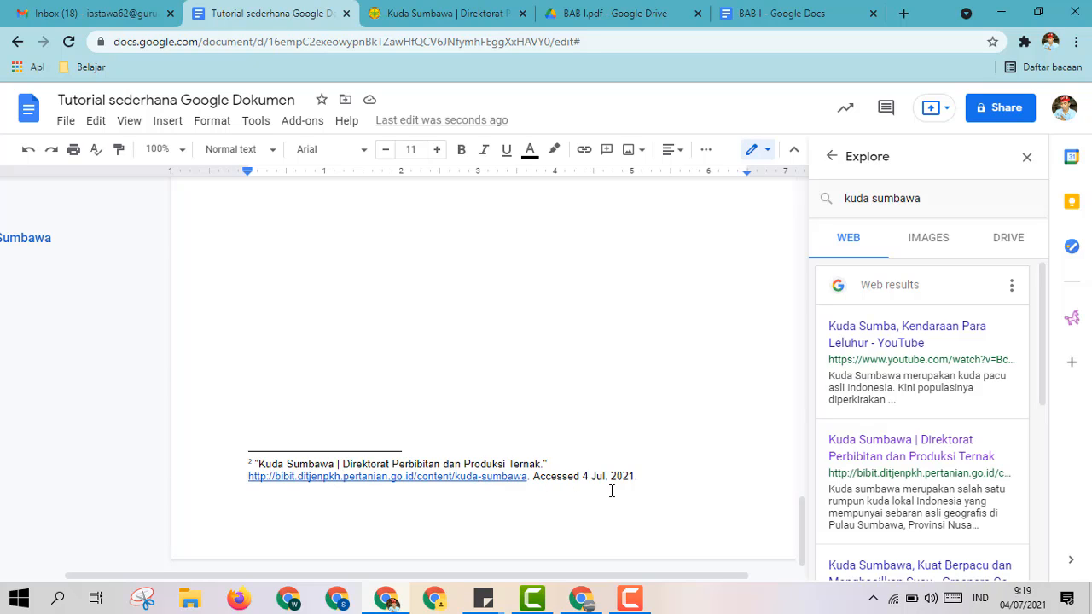
{"action": "scroll", "coordinate": [656, 399], "scroll_direction": "up", "scroll_amount": 10}
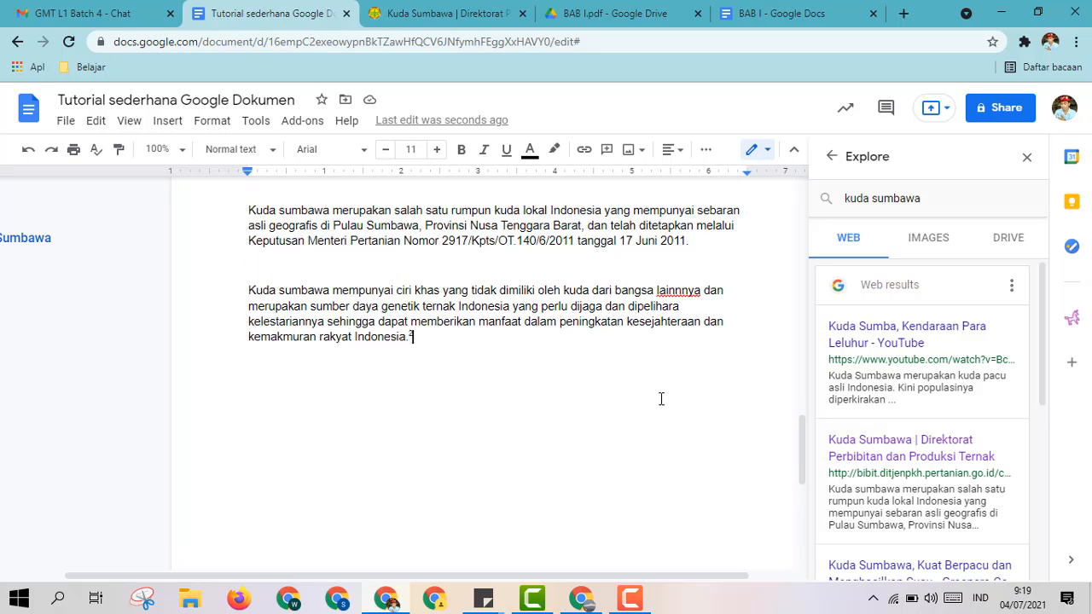
{"action": "scroll", "coordinate": [660, 398], "scroll_direction": "down", "scroll_amount": 5}
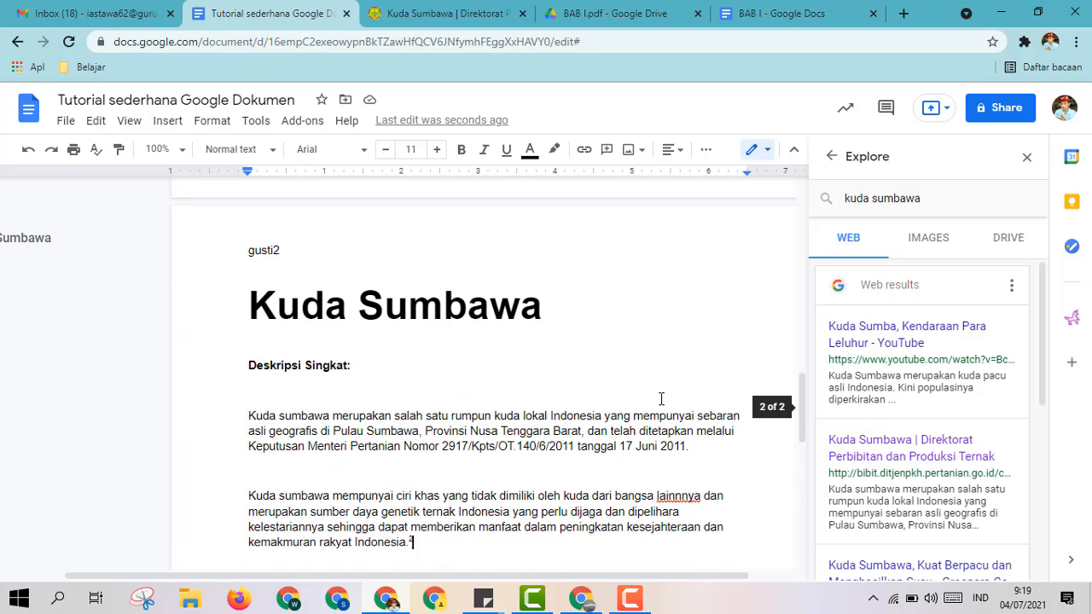
Check the document's word count and close the results.
{"action": "left_click", "coordinate": [225, 121]}
{"action": "left_click", "coordinate": [247, 122]}
{"action": "left_click", "coordinate": [247, 121]}
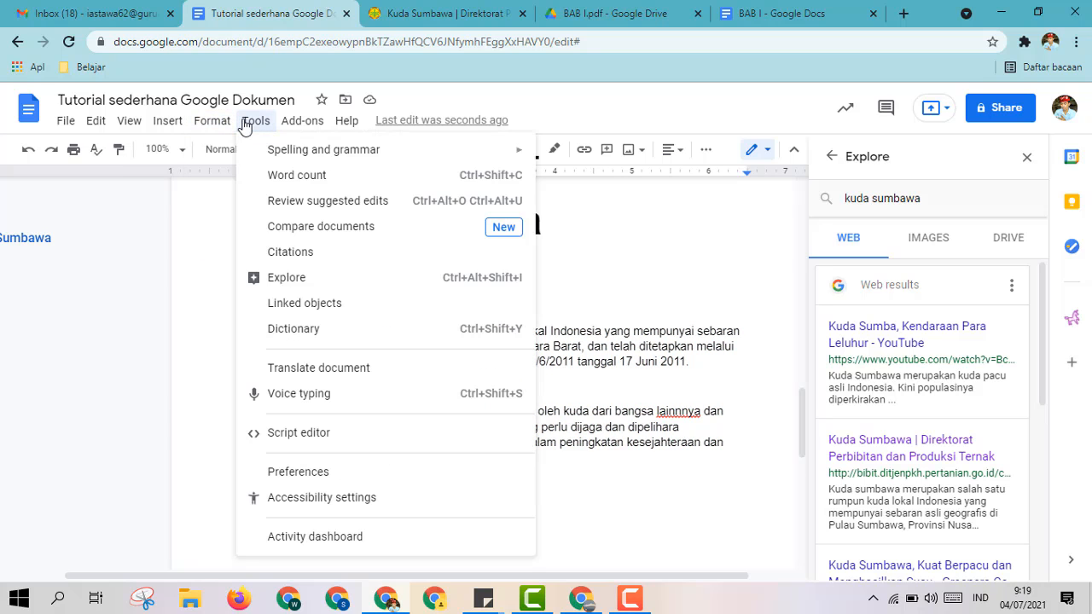
{"action": "left_click", "coordinate": [281, 176]}
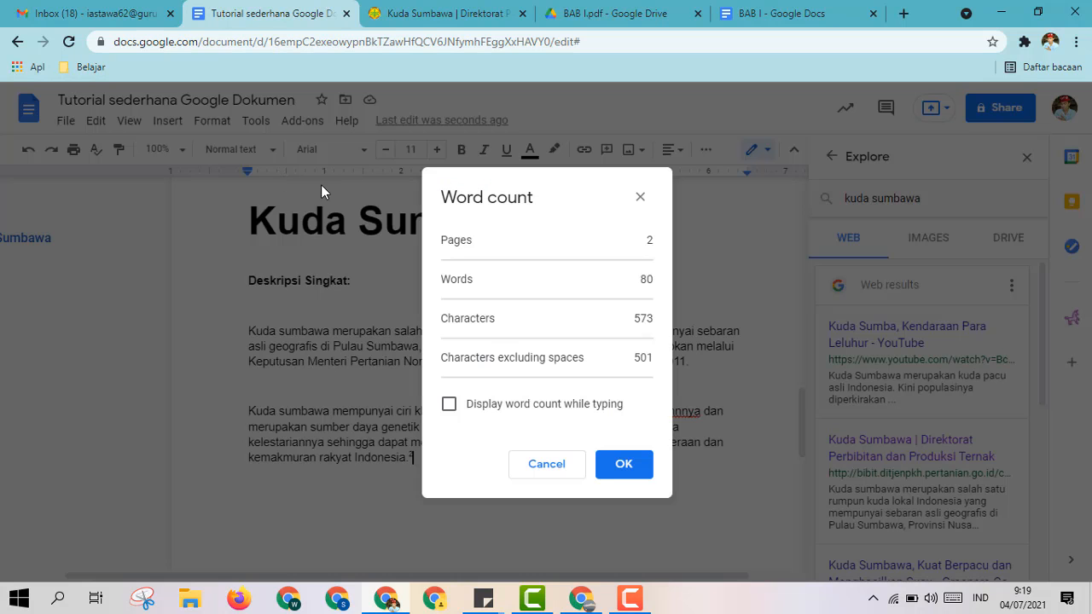
{"action": "left_click", "coordinate": [640, 199]}
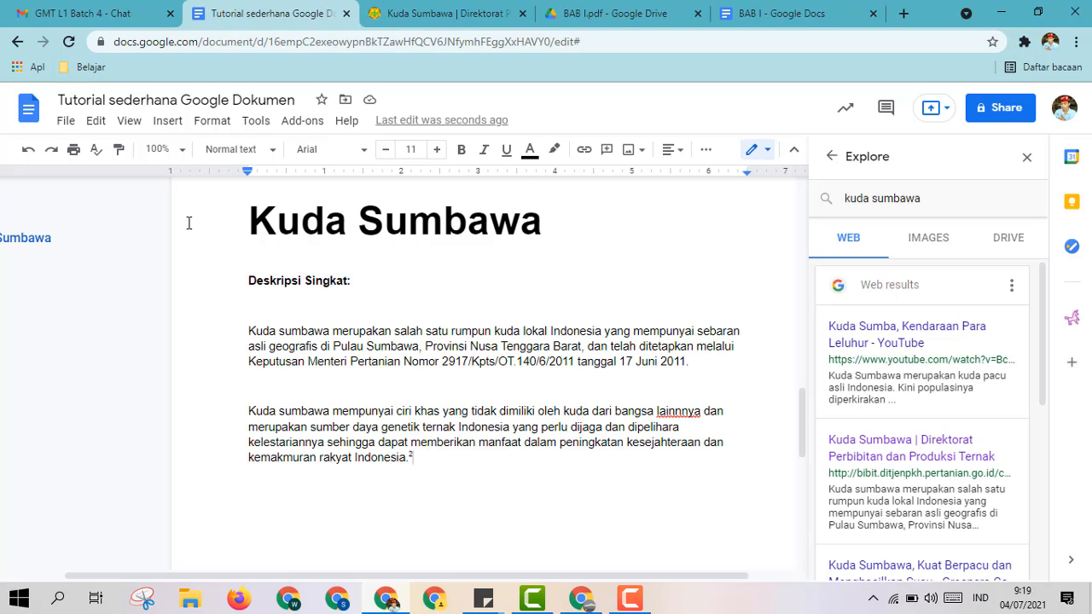
Create a translated copy of the document in English and go to its translated Sumbawa horse text.
{"action": "left_click", "coordinate": [250, 128]}
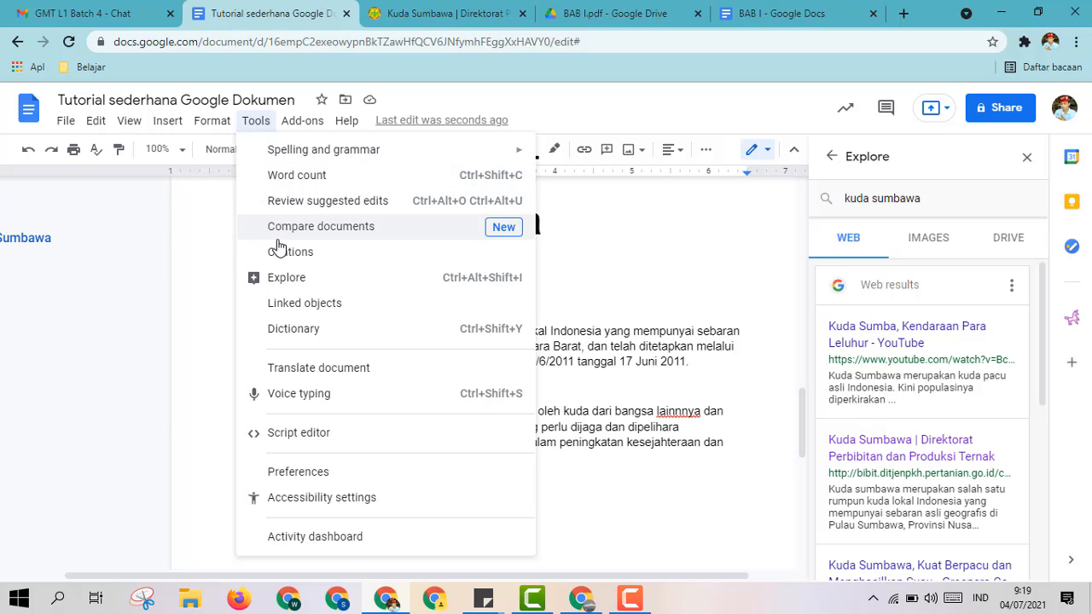
{"action": "left_click", "coordinate": [281, 367]}
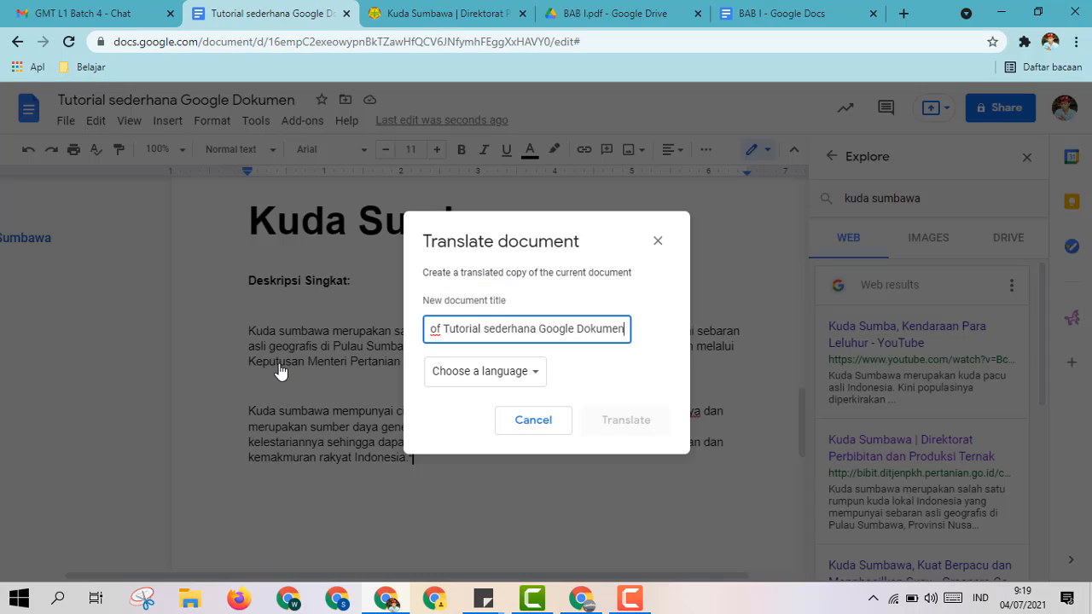
{"action": "left_click", "coordinate": [509, 386]}
{"action": "scroll", "coordinate": [484, 461], "scroll_direction": "down", "scroll_amount": 3}
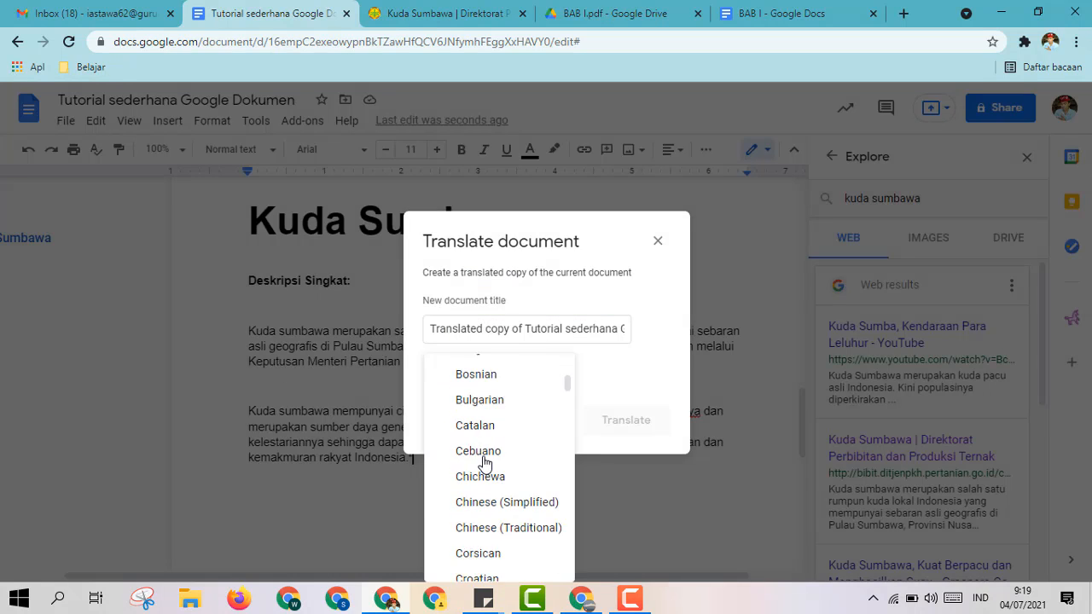
{"action": "scroll", "coordinate": [483, 462], "scroll_direction": "down", "scroll_amount": 3}
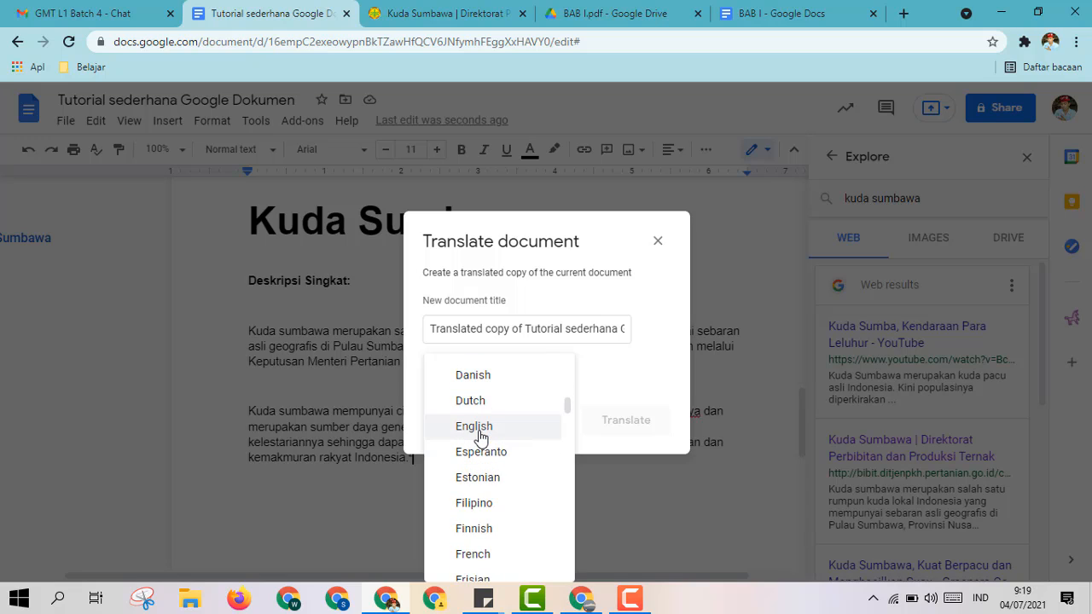
{"action": "left_click", "coordinate": [480, 435]}
{"action": "left_click", "coordinate": [631, 437]}
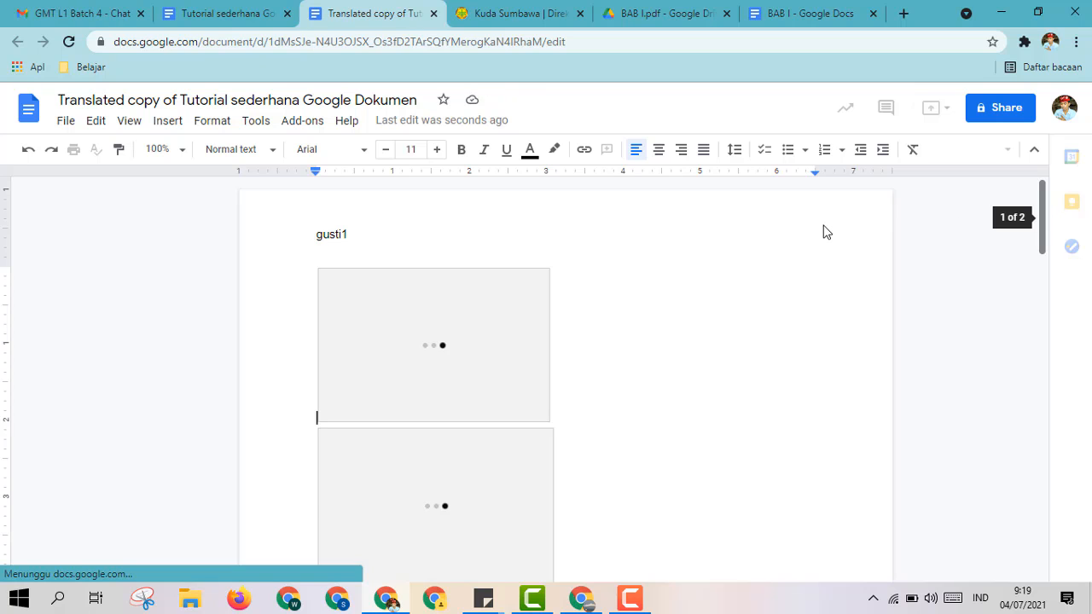
{"action": "scroll", "coordinate": [824, 229], "scroll_direction": "down", "scroll_amount": 5}
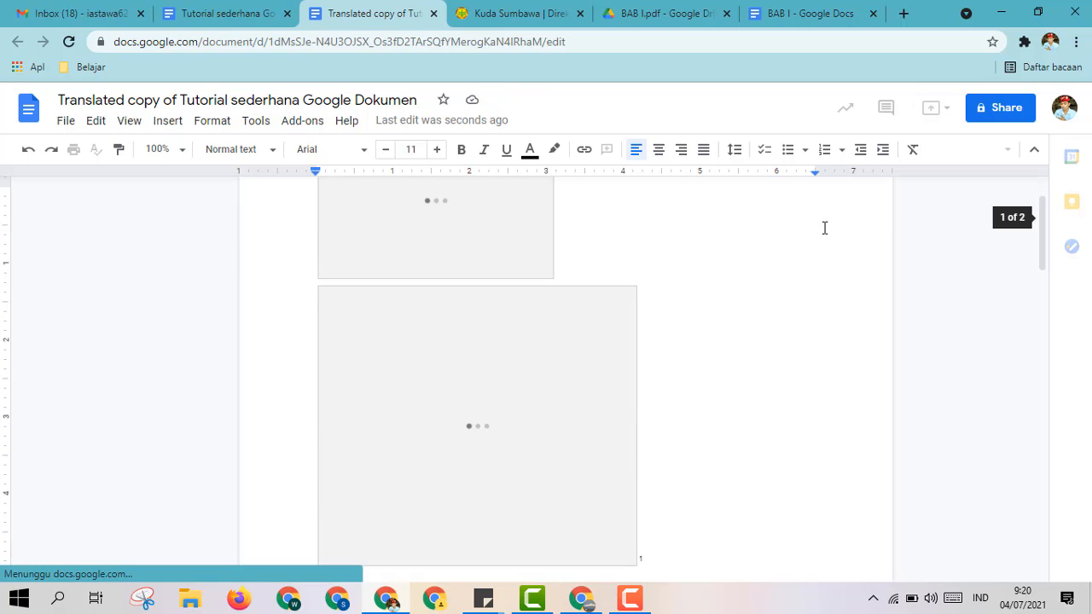
{"action": "scroll", "coordinate": [824, 228], "scroll_direction": "down", "scroll_amount": 3}
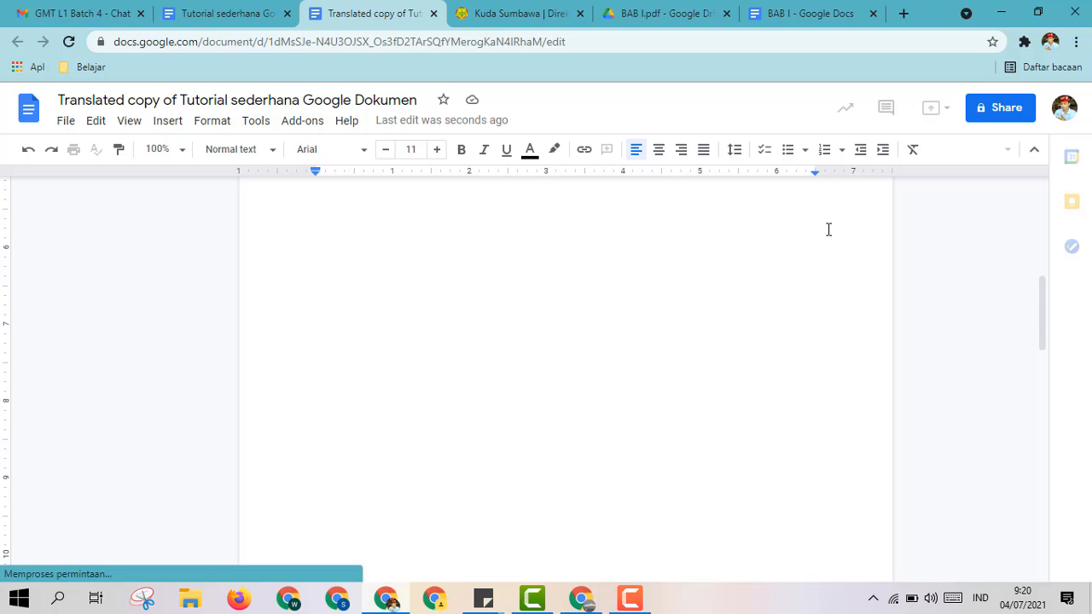
{"action": "scroll", "coordinate": [824, 304], "scroll_direction": "down", "scroll_amount": 1}
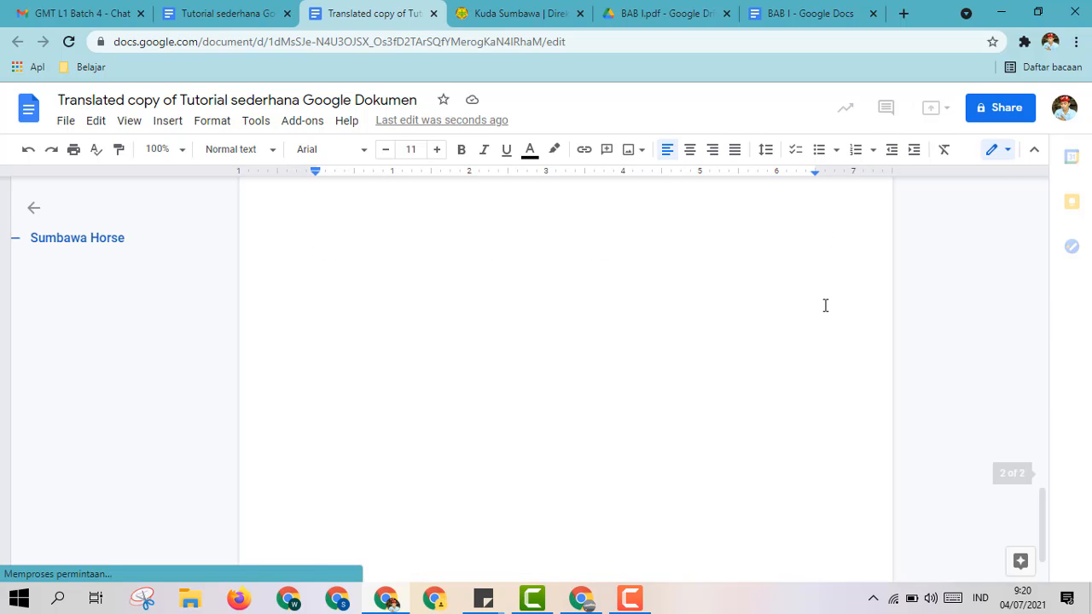
{"action": "scroll", "coordinate": [817, 309], "scroll_direction": "up", "scroll_amount": 1}
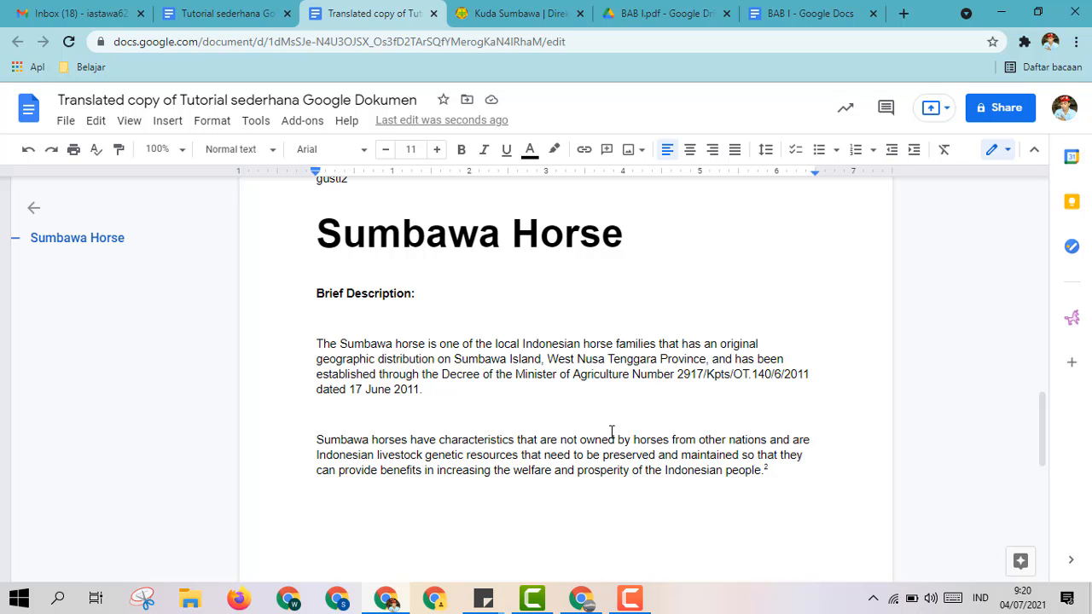
Return to the original Tutorial sederhana Google Dokumen document and start a new paragraph after the last Kuda Sumbawa paragraph.
{"action": "left_click", "coordinate": [195, 12]}
{"action": "key", "text": "Escape"}
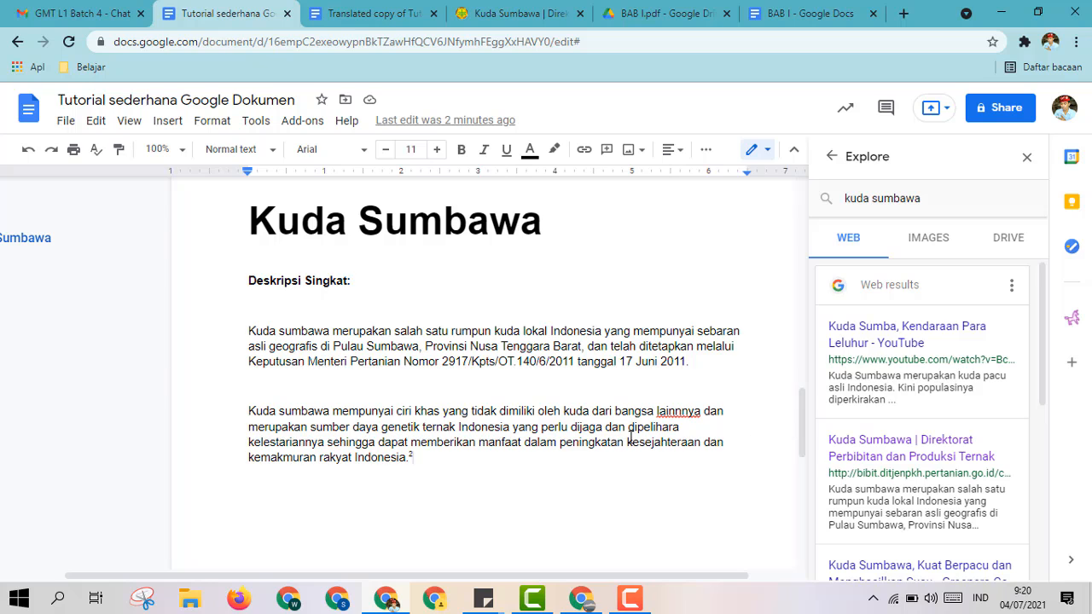
{"action": "key", "text": "Return"}
{"action": "key", "text": "Return"}
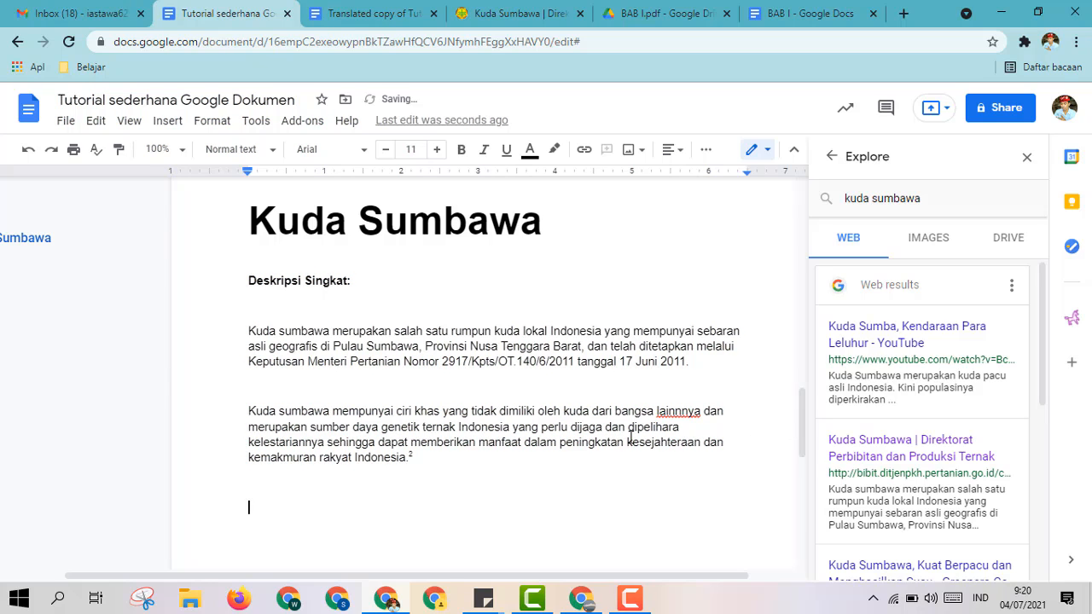
Open voice typing and set its dictation language to Bahasa Indonesia.
{"action": "left_click", "coordinate": [256, 122]}
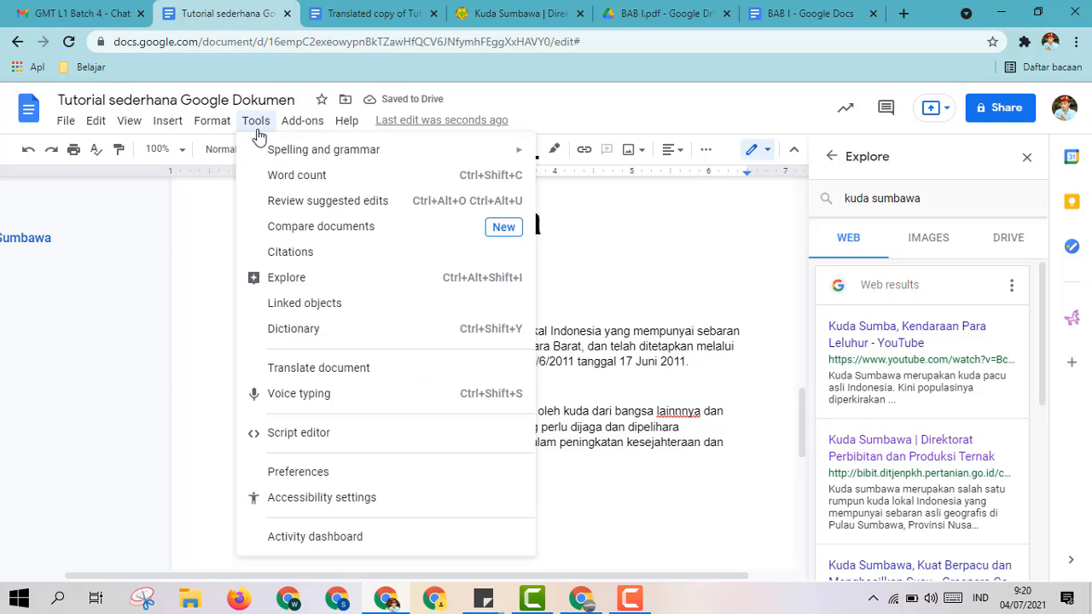
{"action": "left_click", "coordinate": [362, 398]}
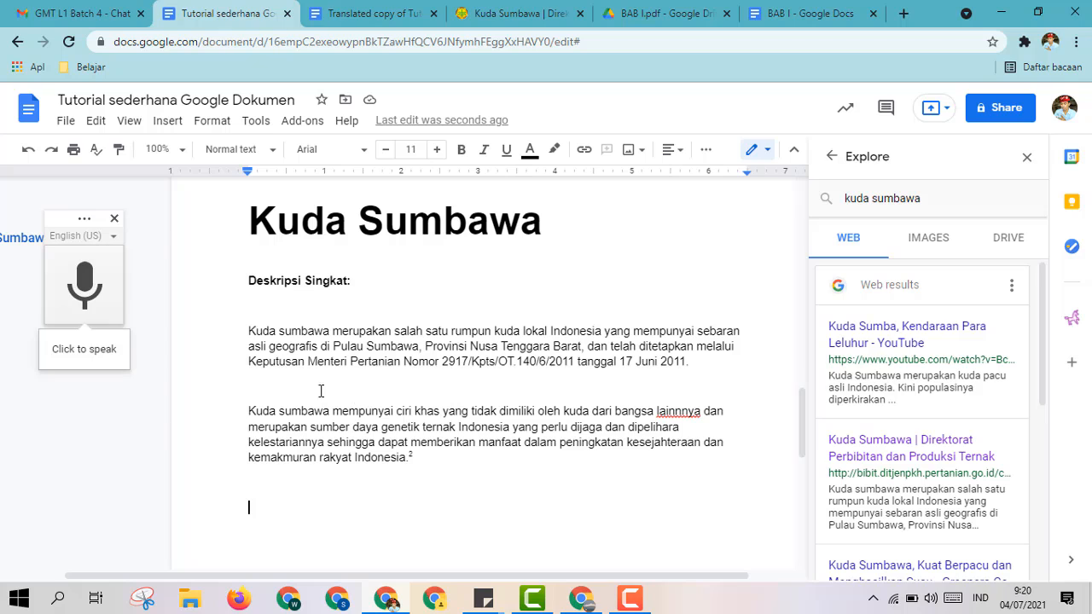
{"action": "left_click", "coordinate": [114, 239]}
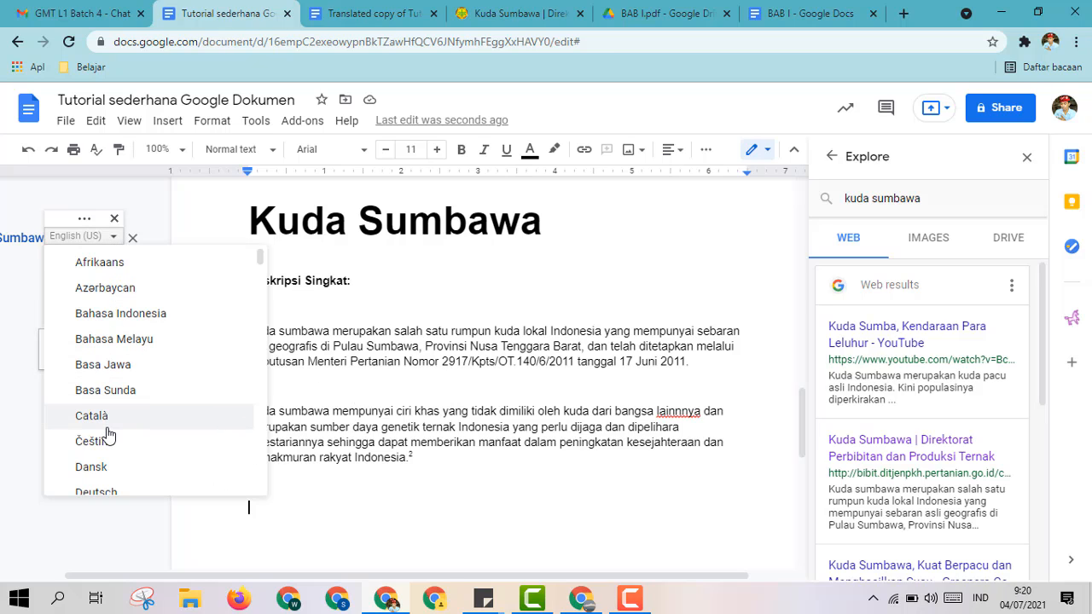
{"action": "left_click", "coordinate": [117, 315]}
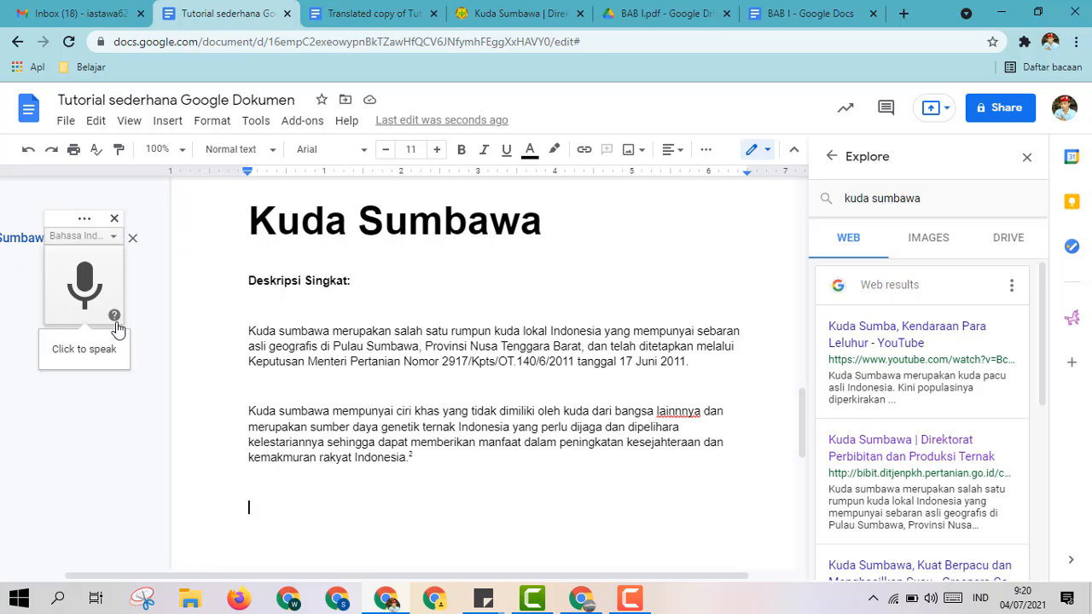
Dictate a short Indonesian test sentence and a self-introduction paragraph below the Kuda Sumbawa text, and stop the recording.
{"action": "left_click", "coordinate": [98, 286]}
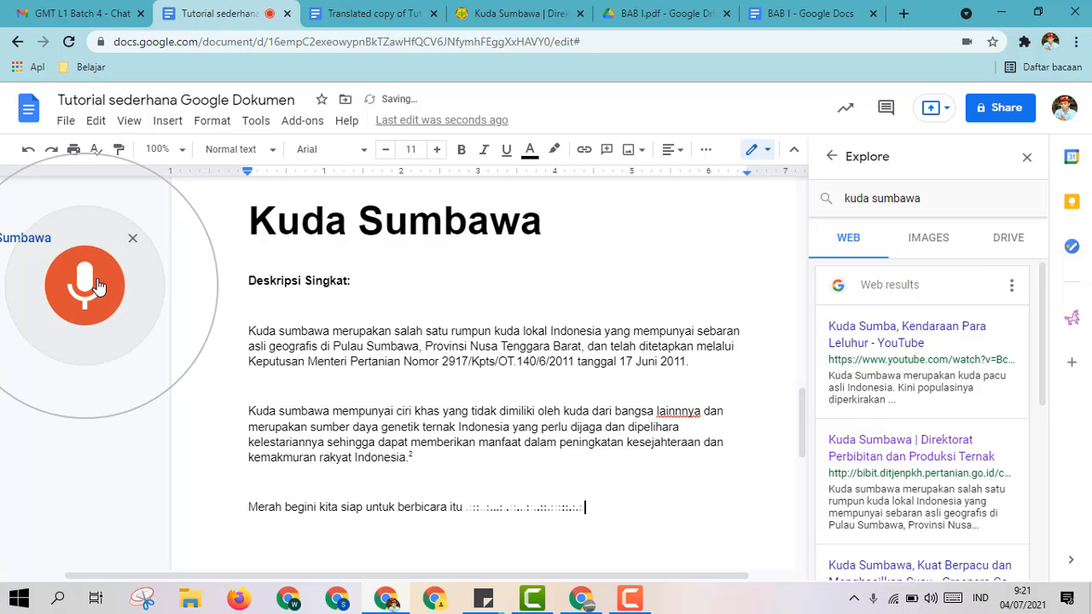
{"action": "scroll", "coordinate": [349, 391], "scroll_direction": "down", "scroll_amount": 1}
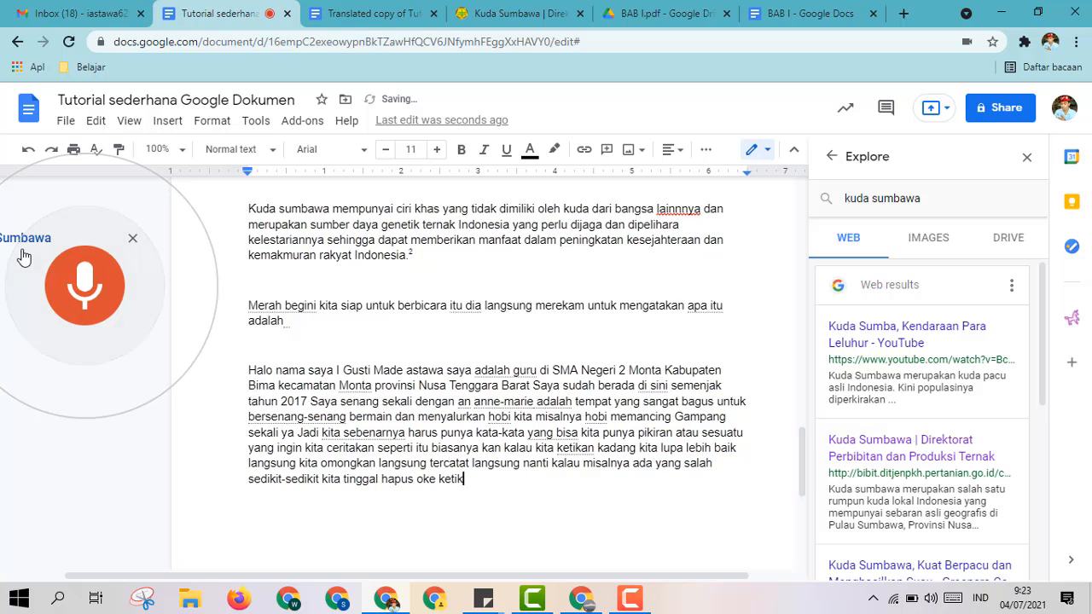
{"action": "left_click", "coordinate": [77, 275]}
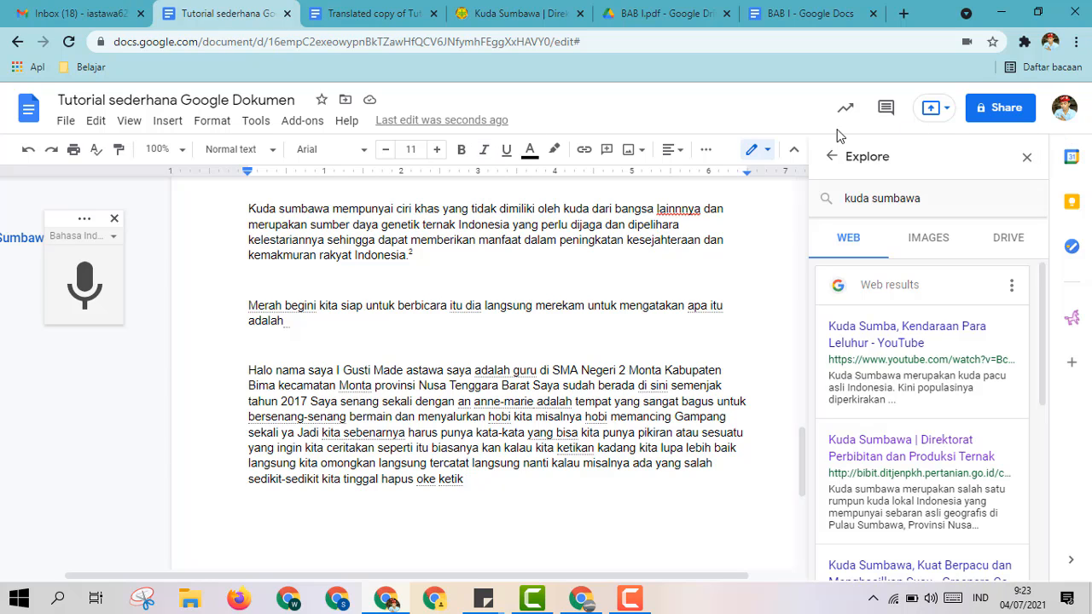
Share the document by link with anyone who has the link as Viewer, check the available roles and close the sharing settings.
{"action": "left_click", "coordinate": [998, 118]}
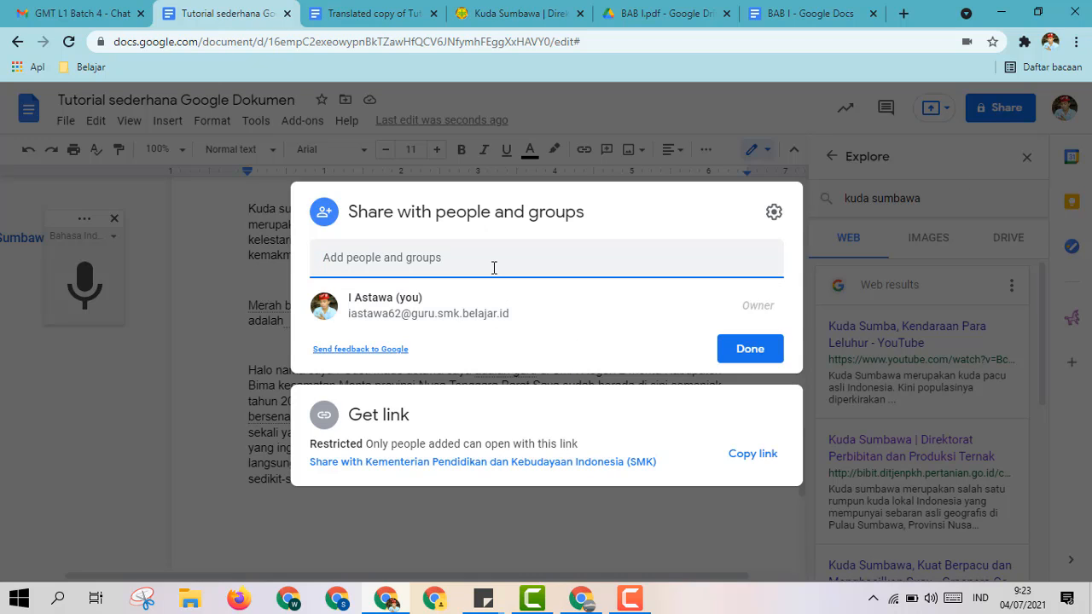
{"action": "left_click", "coordinate": [474, 463]}
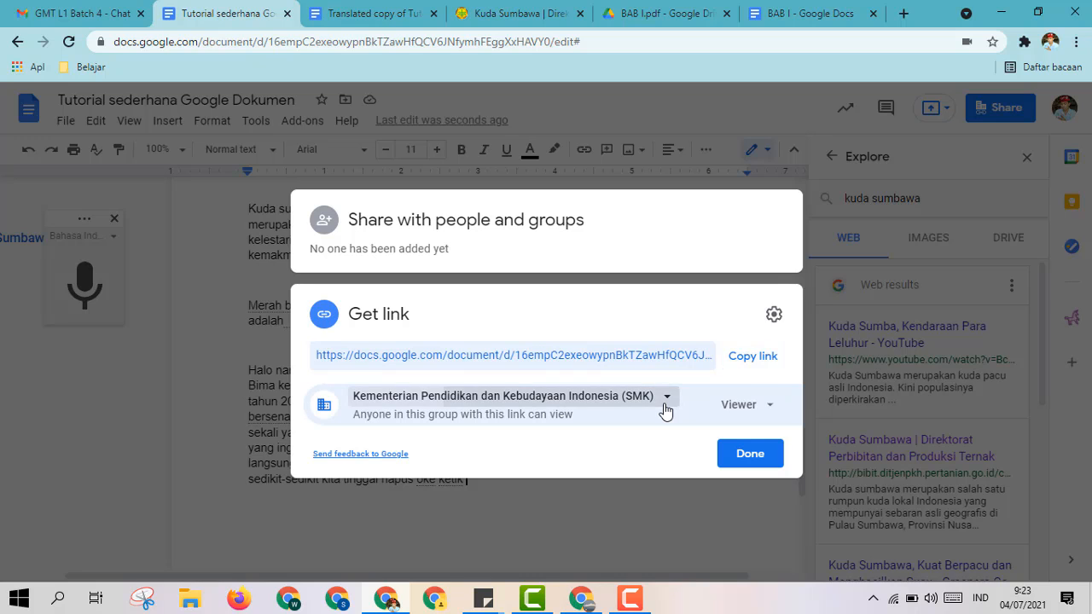
{"action": "left_click", "coordinate": [664, 407]}
{"action": "left_click", "coordinate": [537, 362]}
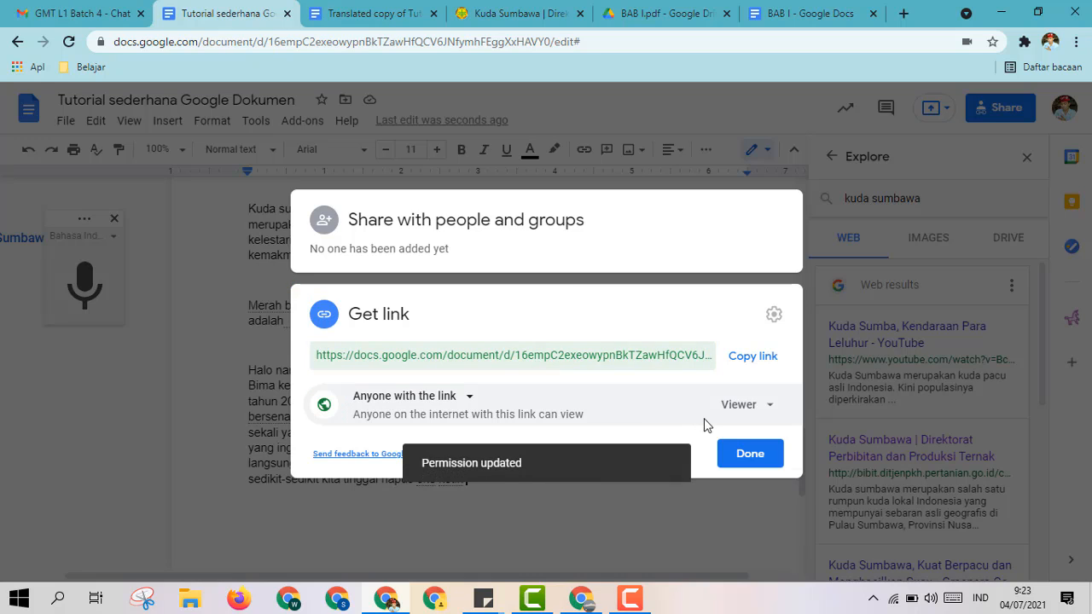
{"action": "left_click", "coordinate": [742, 413]}
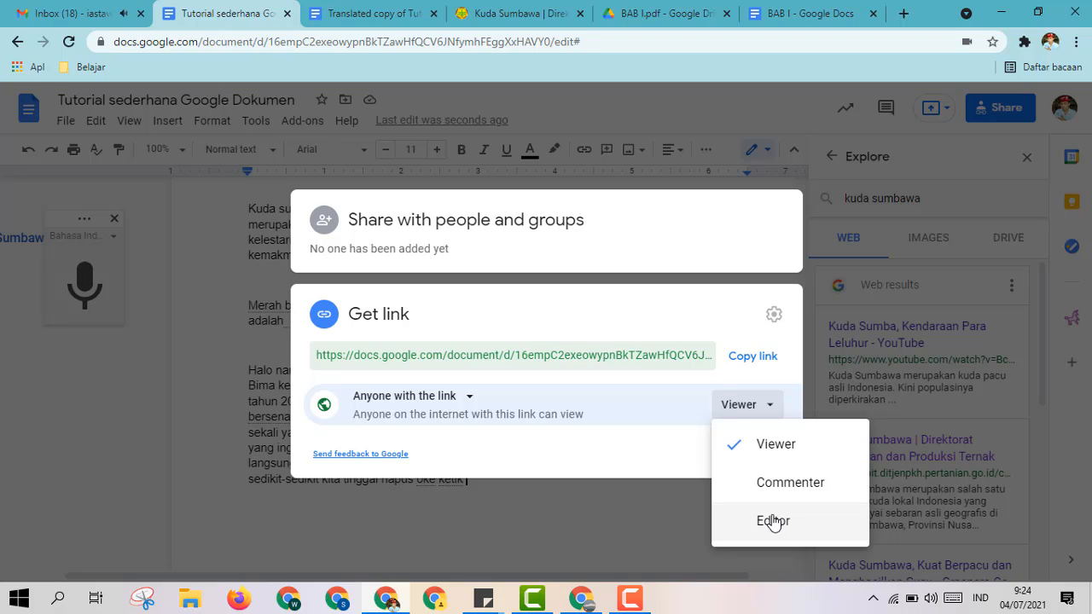
{"action": "left_click", "coordinate": [762, 151]}
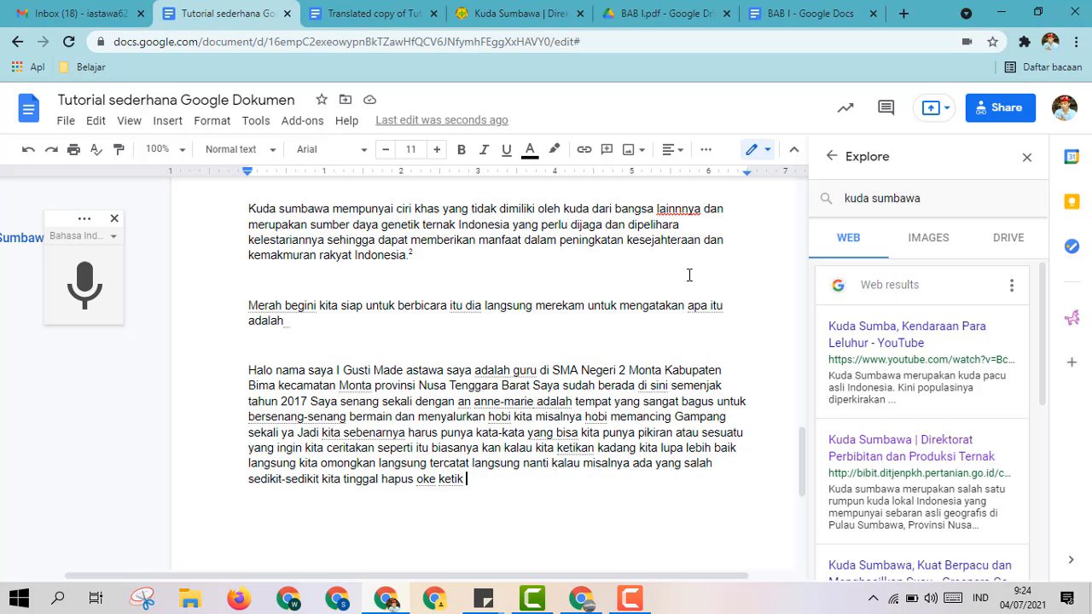
{"action": "left_click", "coordinate": [250, 372]}
{"action": "left_click", "coordinate": [314, 390], "text": "shift"}
{"action": "left_click_drag", "start_coordinate": [314, 390], "coordinate": [480, 483]}
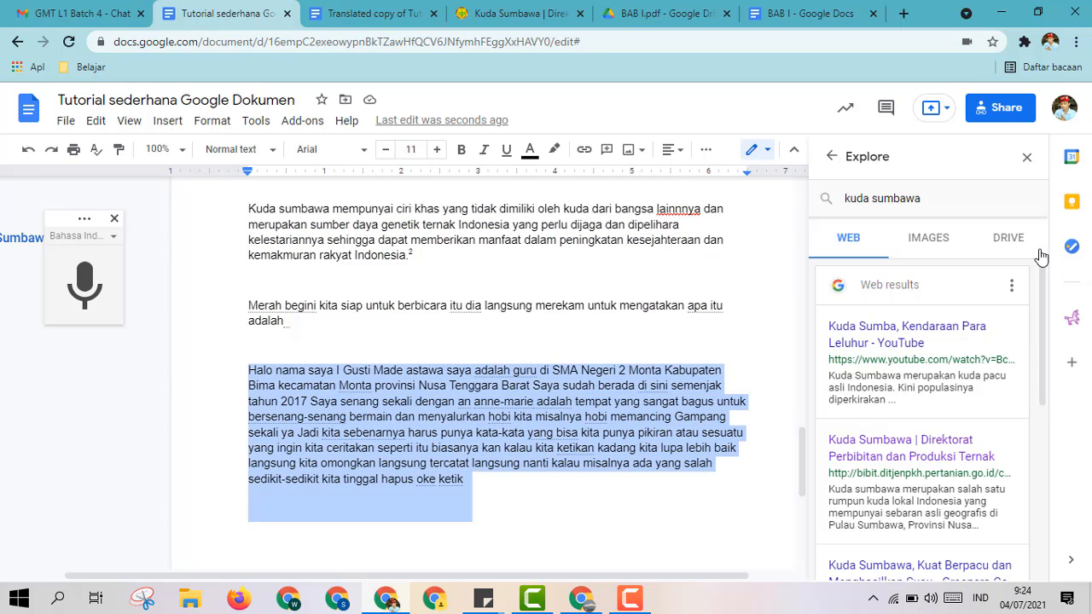
{"action": "left_click", "coordinate": [1028, 162]}
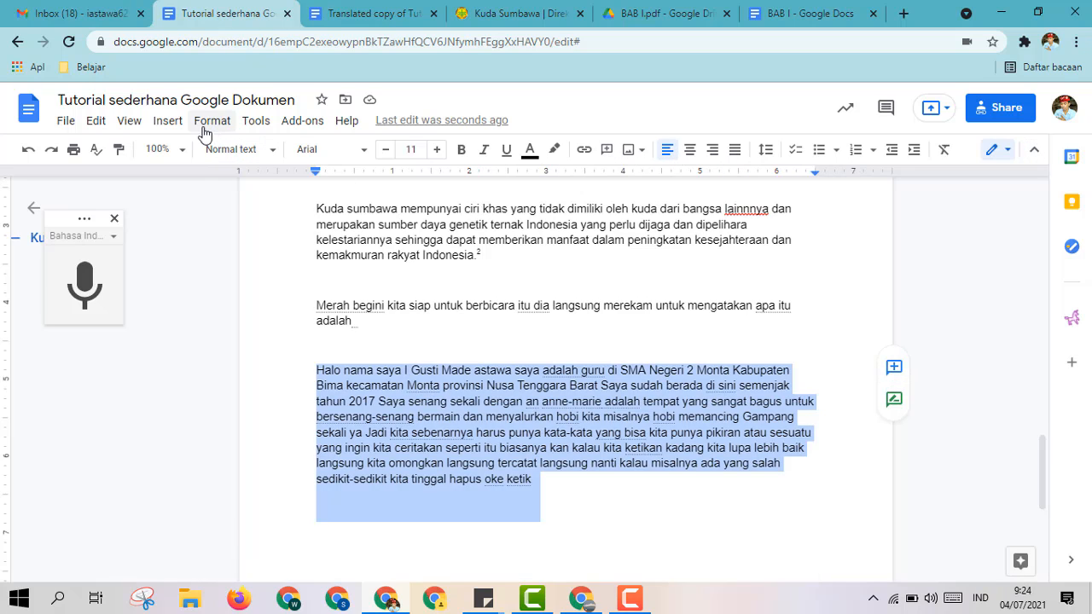
{"action": "left_click", "coordinate": [168, 123]}
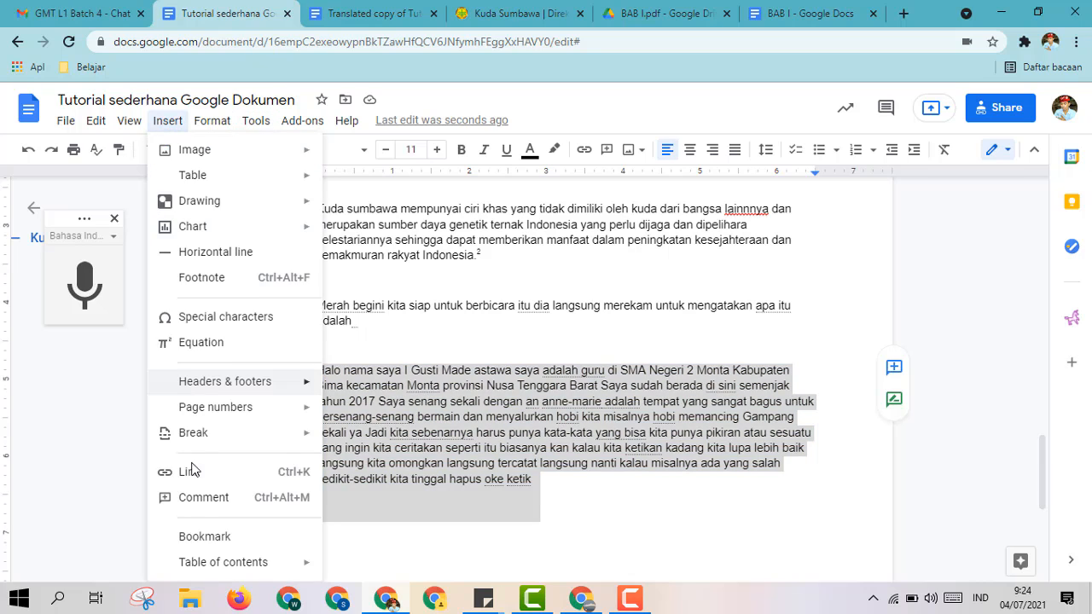
{"action": "left_click", "coordinate": [196, 498]}
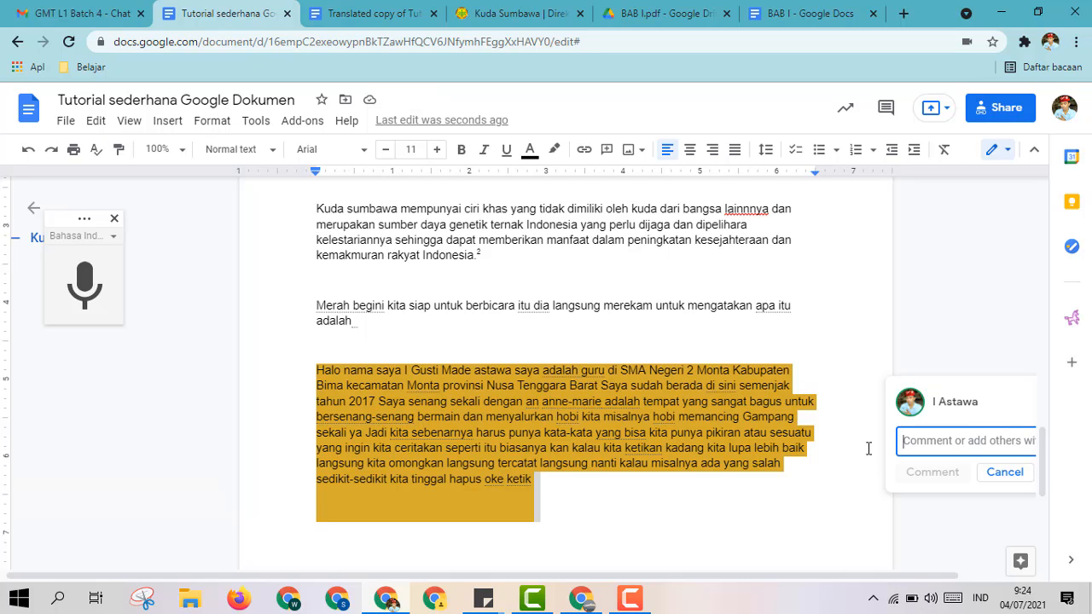
{"action": "type", "text": "Ini be"}
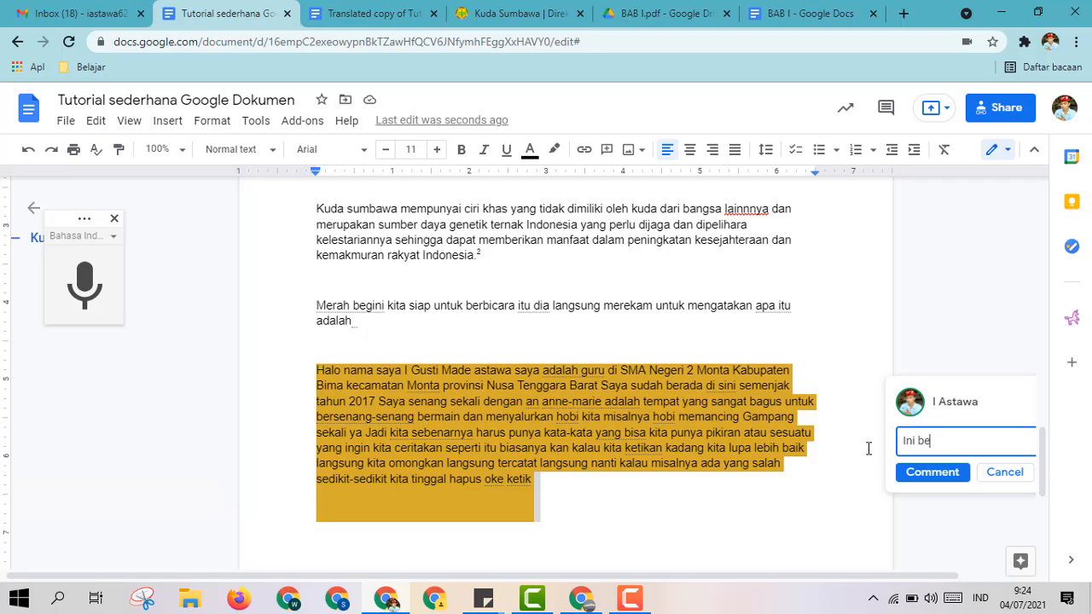
{"action": "type", "text": "lum tepat."}
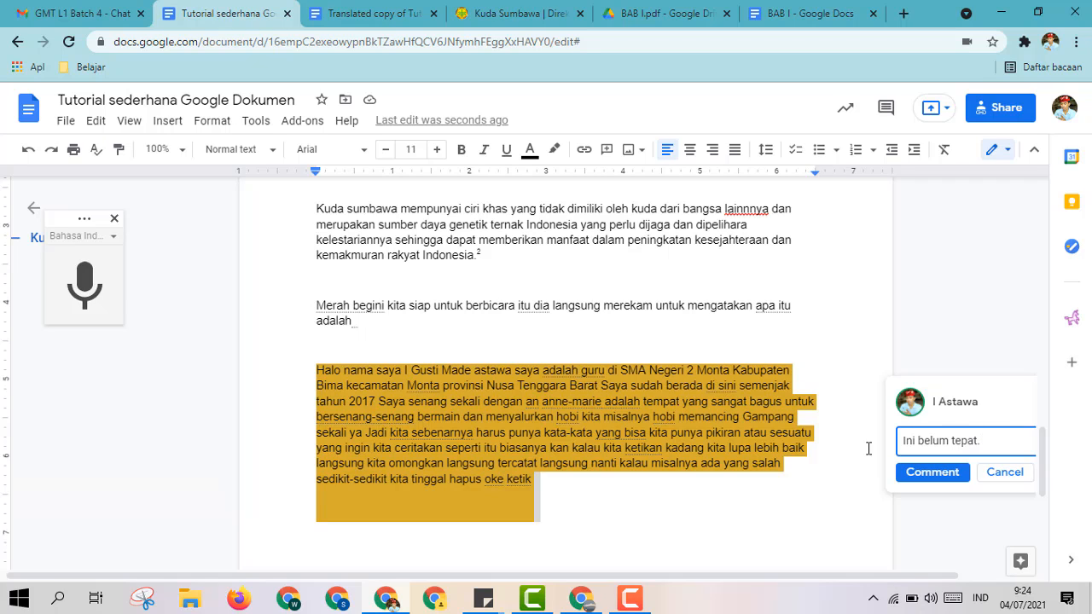
{"action": "type", "text": " Yang tepat bisa d"}
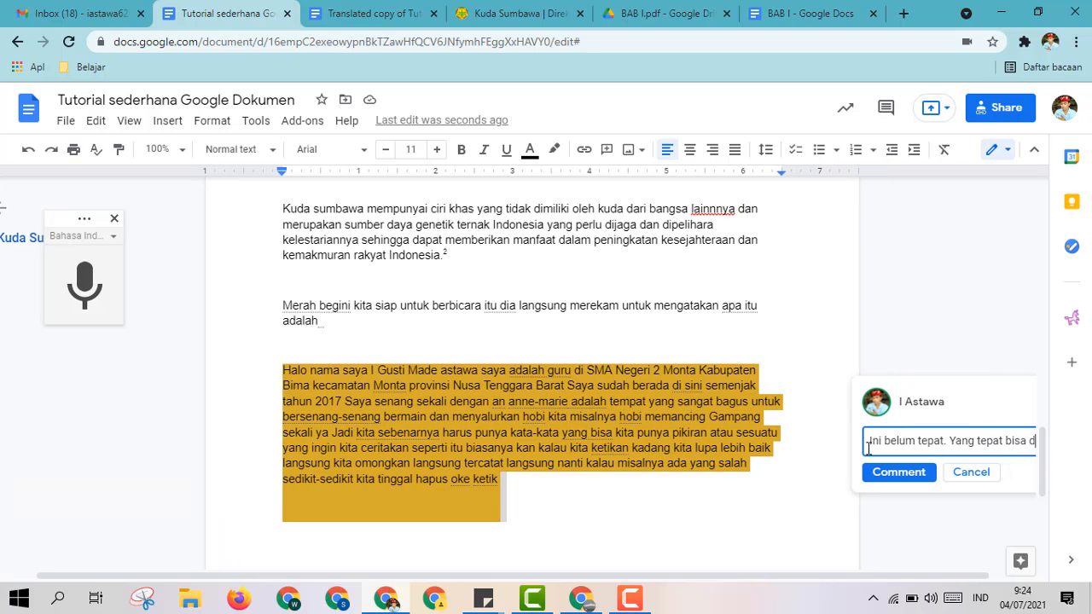
{"action": "type", "text": "ilihat "}
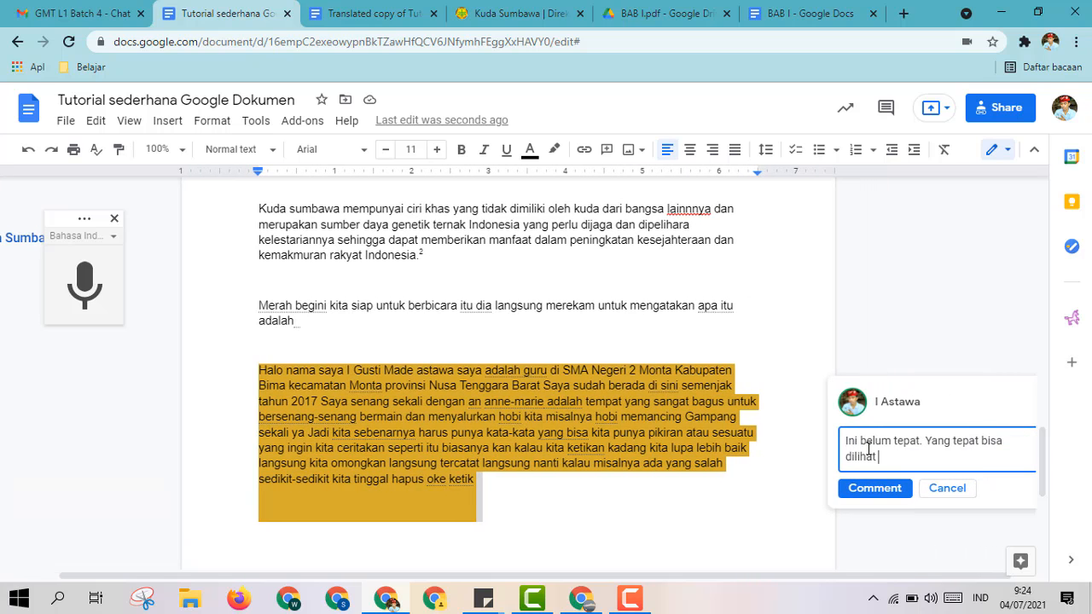
{"action": "type", "text": "pada link"}
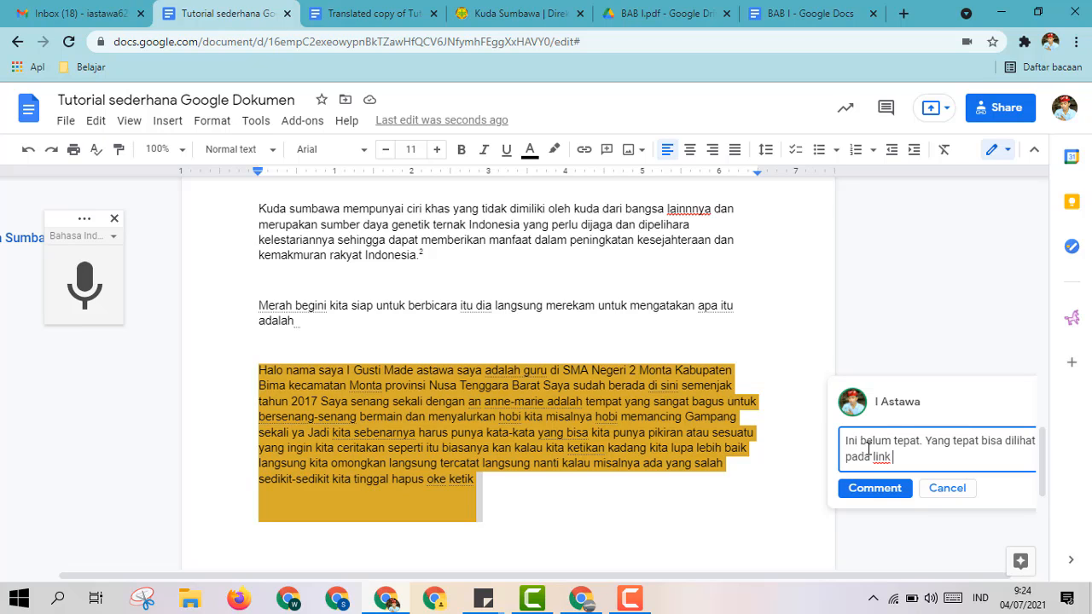
{"action": "type", "text": " www.google.com"}
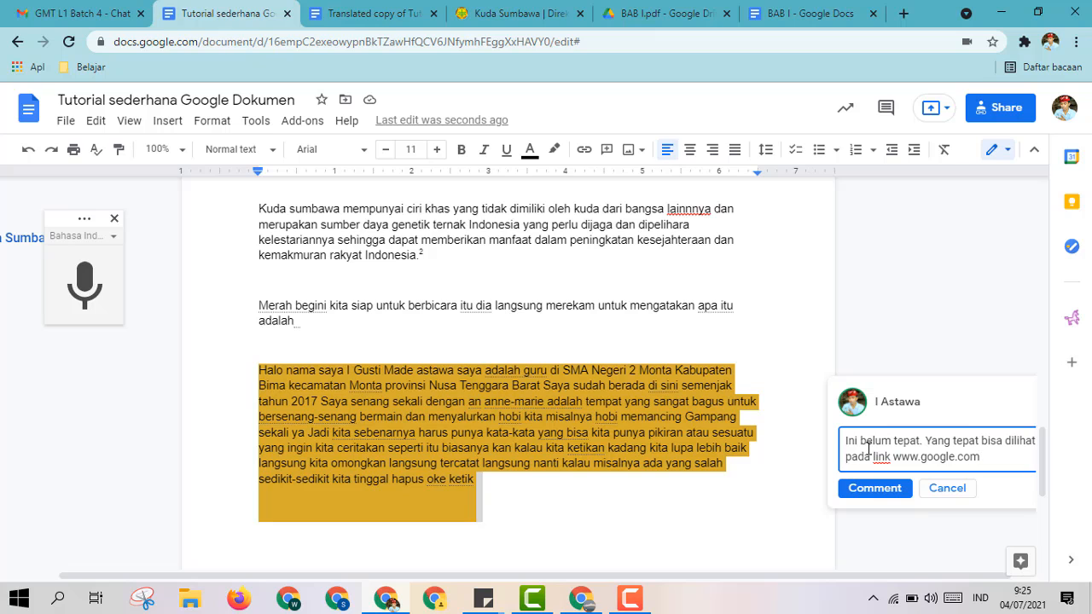
{"action": "left_click", "coordinate": [884, 490]}
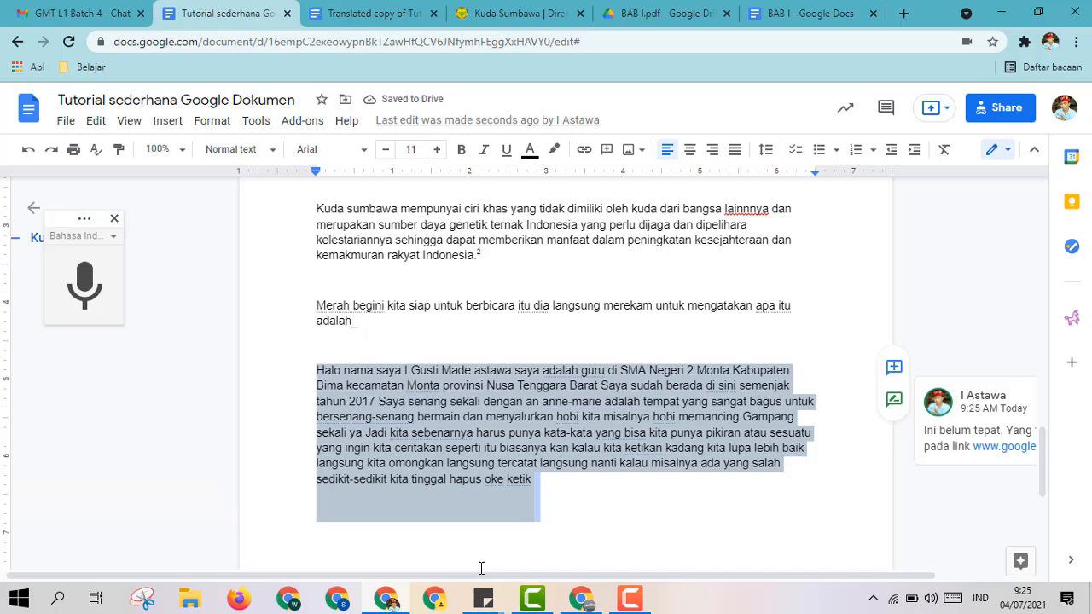
{"action": "left_click_drag", "start_coordinate": [571, 578], "coordinate": [651, 578]}
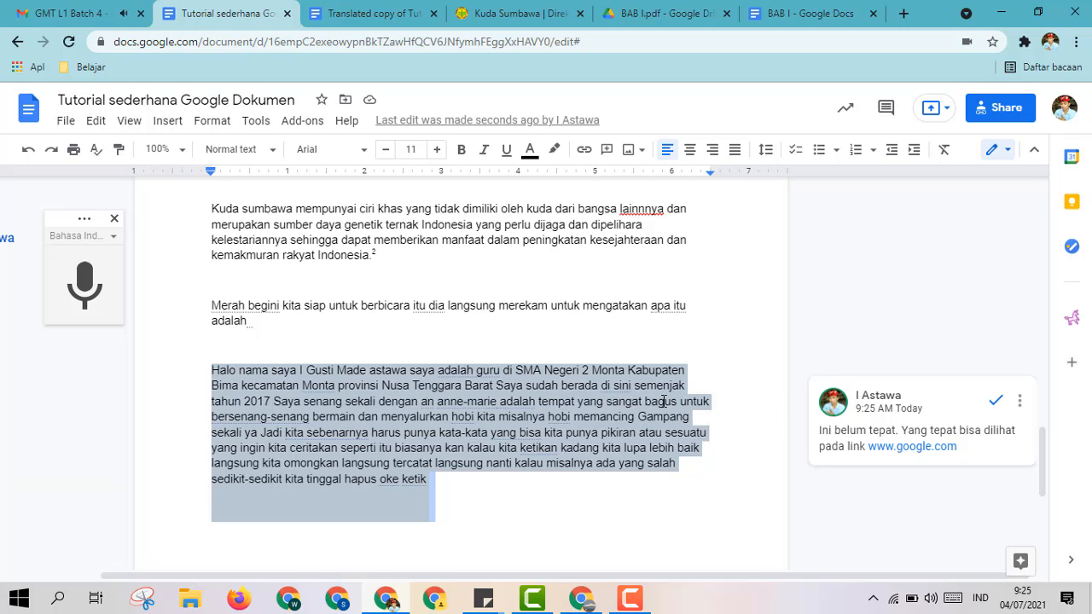
{"action": "left_click", "coordinate": [847, 435]}
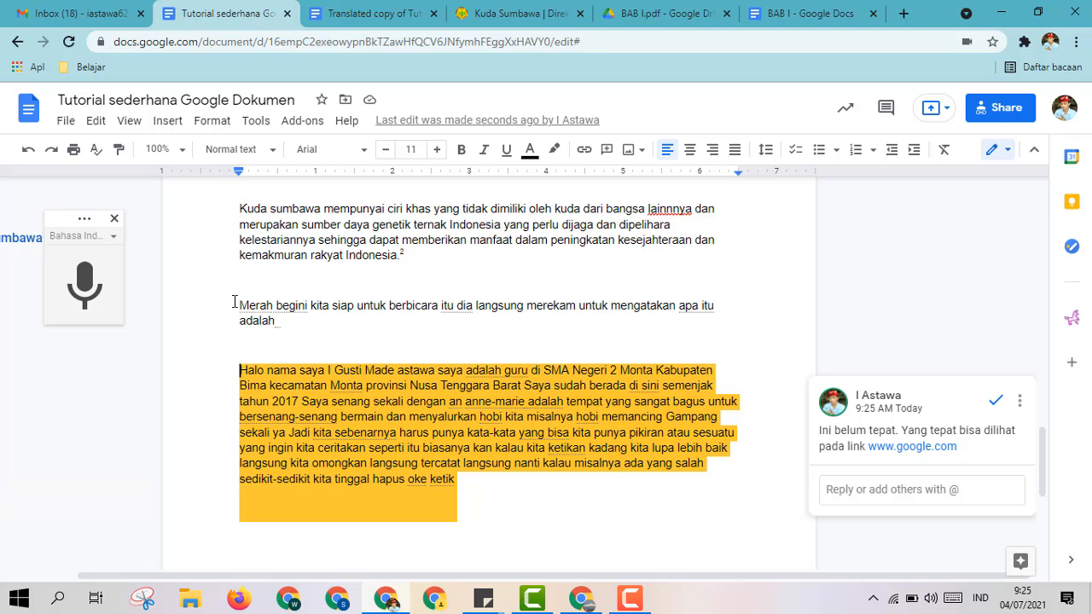
Write a comment on the dictated "Merah begini kita siap" paragraph that mentions a contact's e-mail followed by "ini sudah bagus".
{"action": "triple_click", "coordinate": [290, 319]}
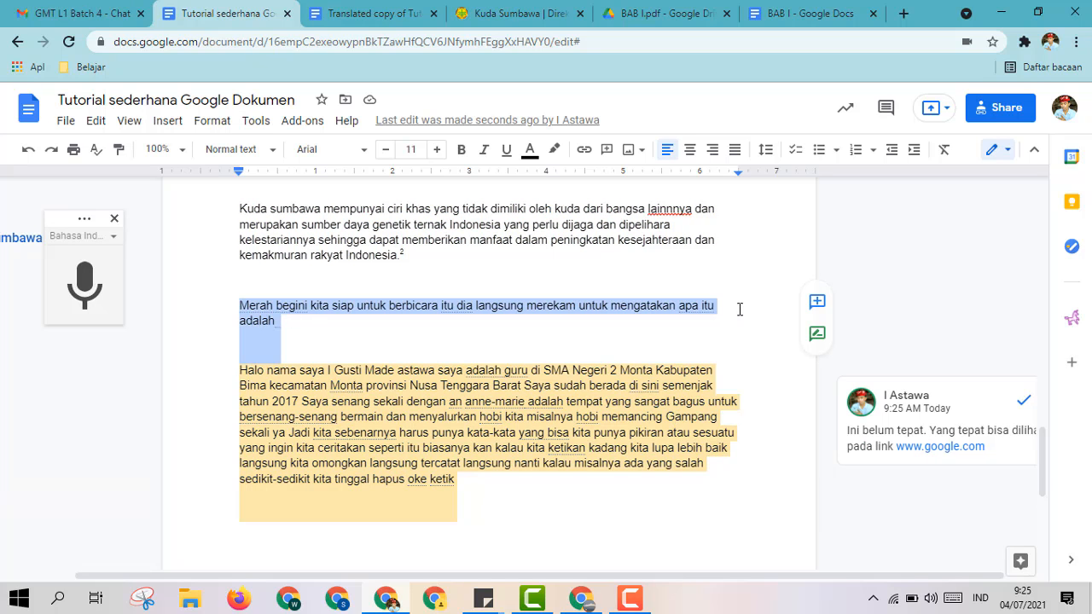
{"action": "left_click", "coordinate": [818, 306]}
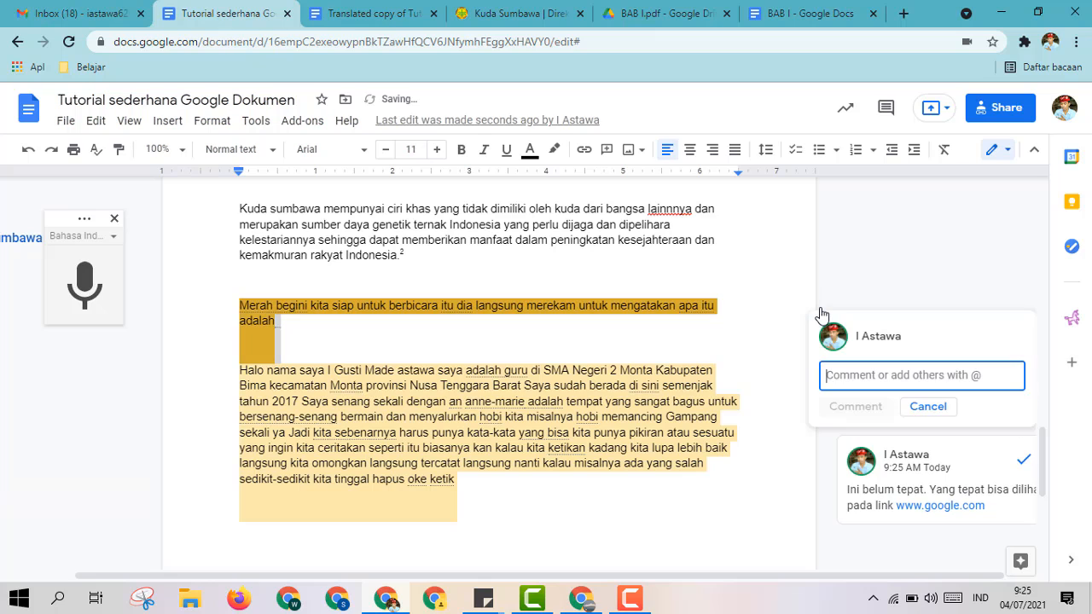
{"action": "type", "text": "@"}
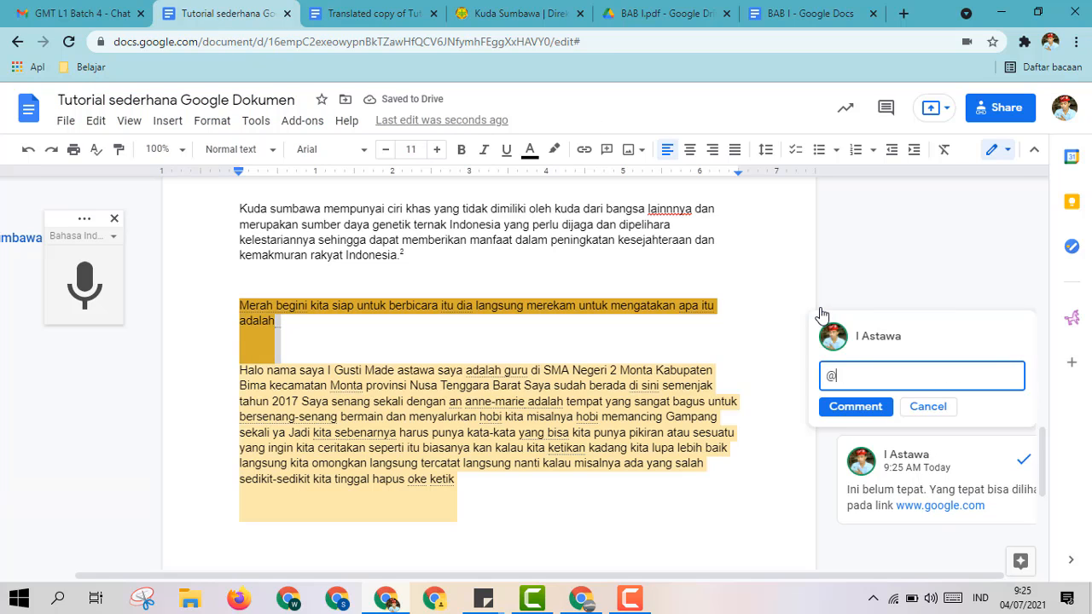
{"action": "type", "text": "i"}
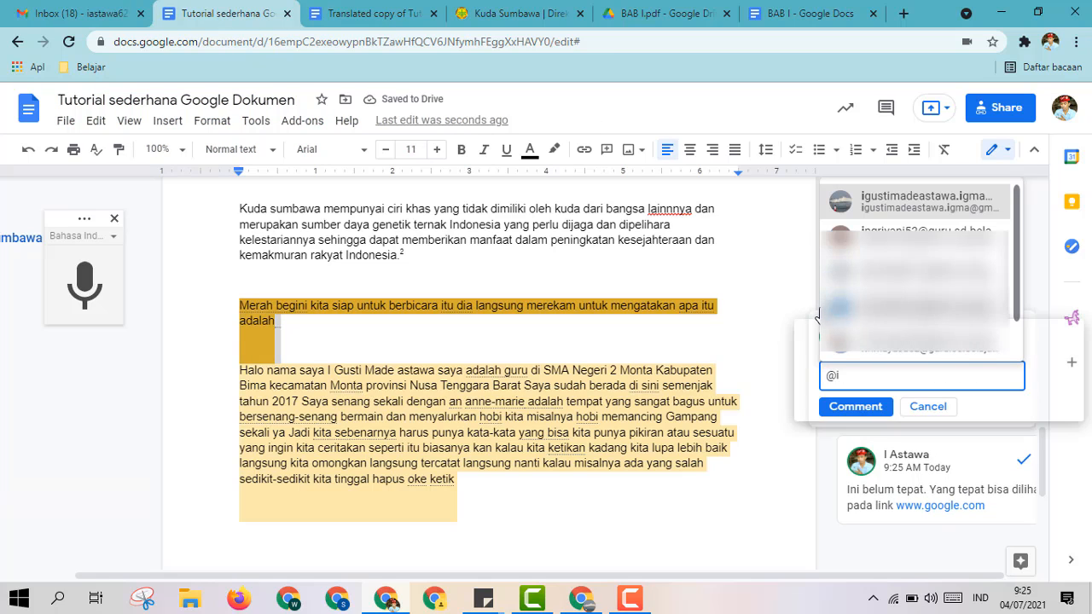
{"action": "left_click", "coordinate": [952, 201]}
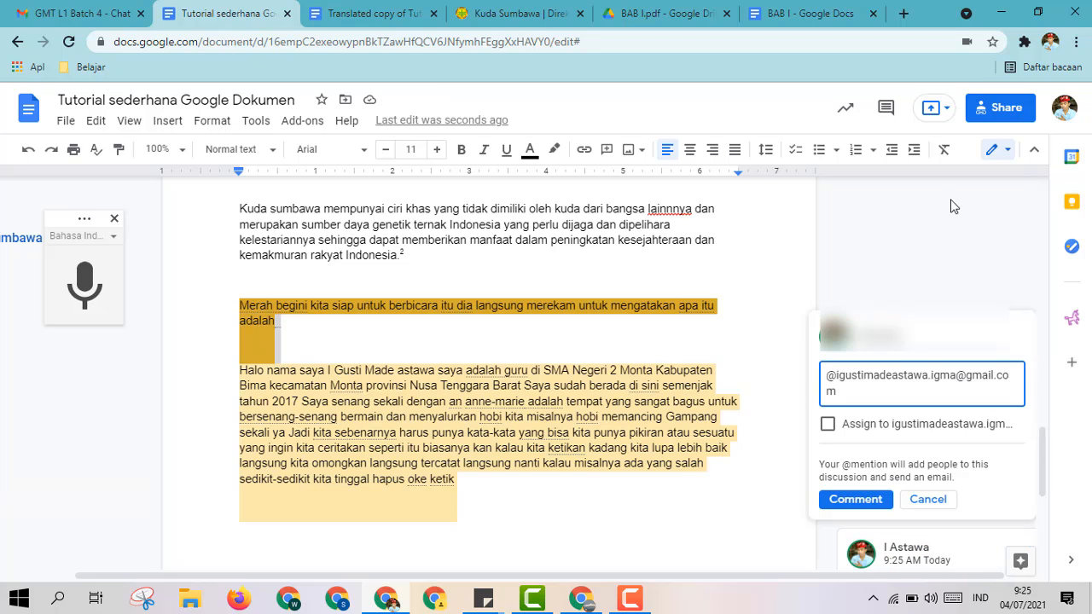
{"action": "type", "text": "ini "}
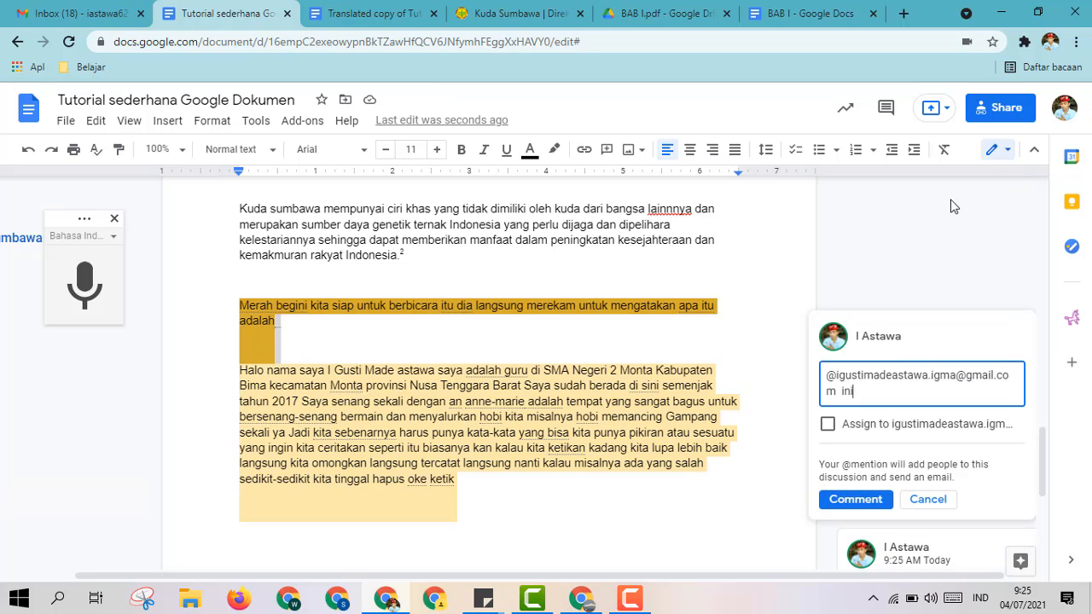
{"action": "type", "text": "sud"}
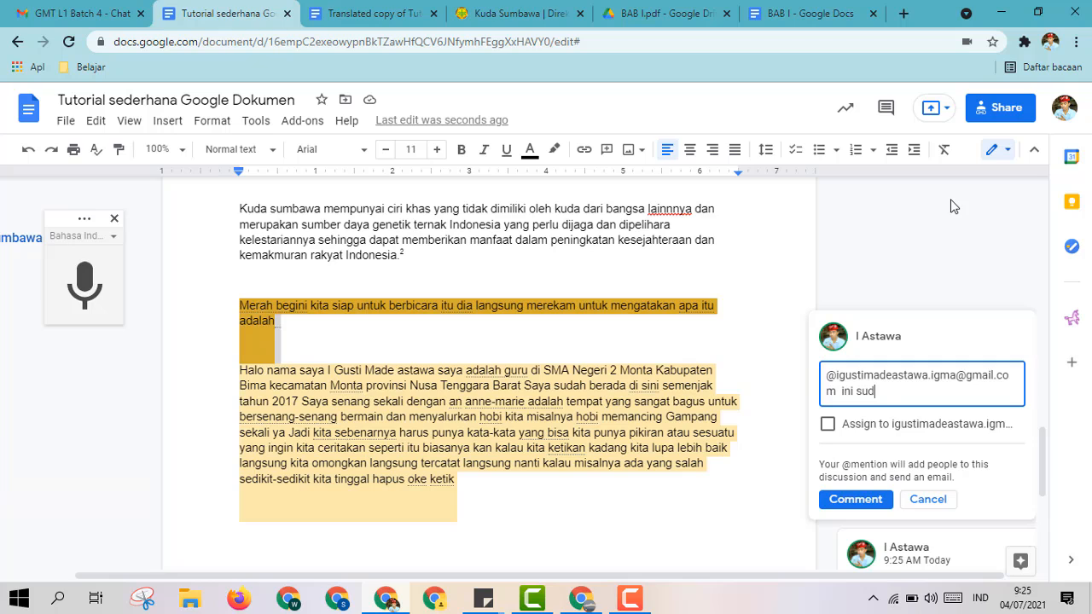
{"action": "type", "text": "ah bagus"}
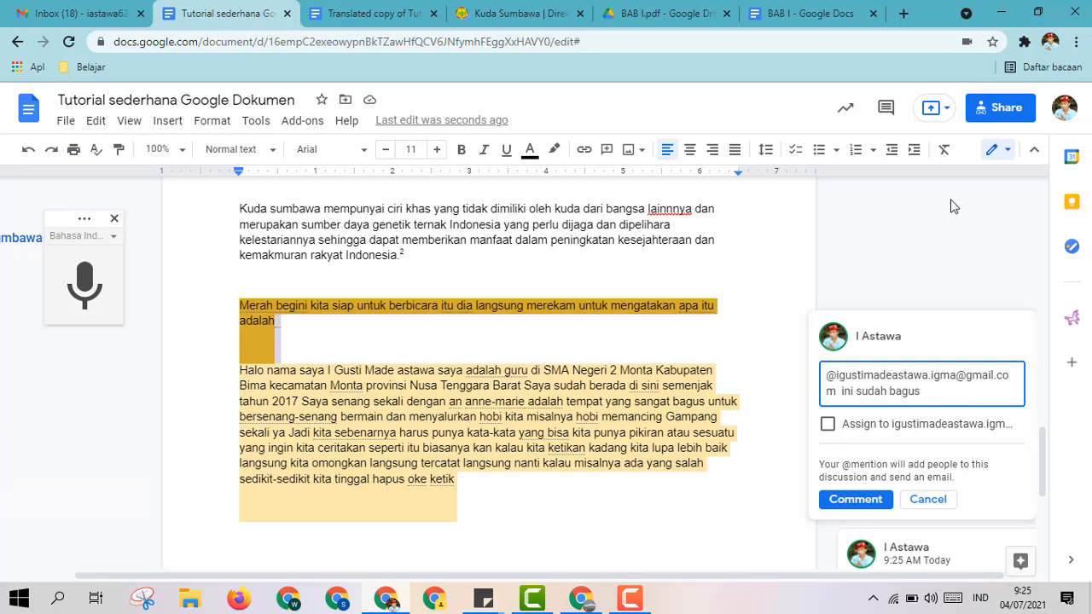
{"action": "key", "text": "Return"}
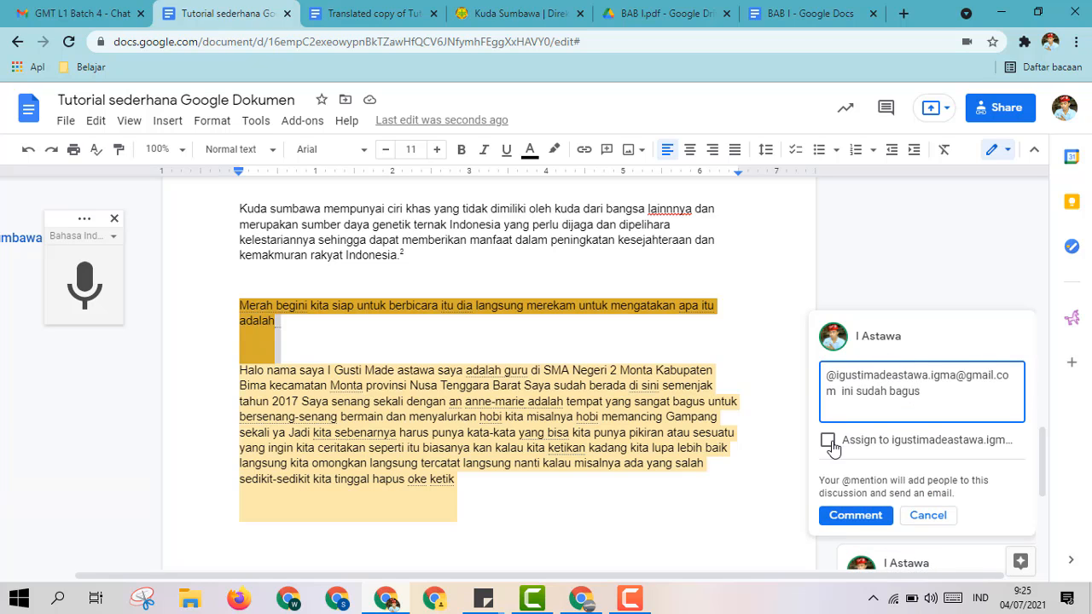
Assign the comment to the mentioned contact and post it, sharing the file with that person outside the organization with Comment access.
{"action": "left_click", "coordinate": [828, 440]}
{"action": "left_click", "coordinate": [846, 517]}
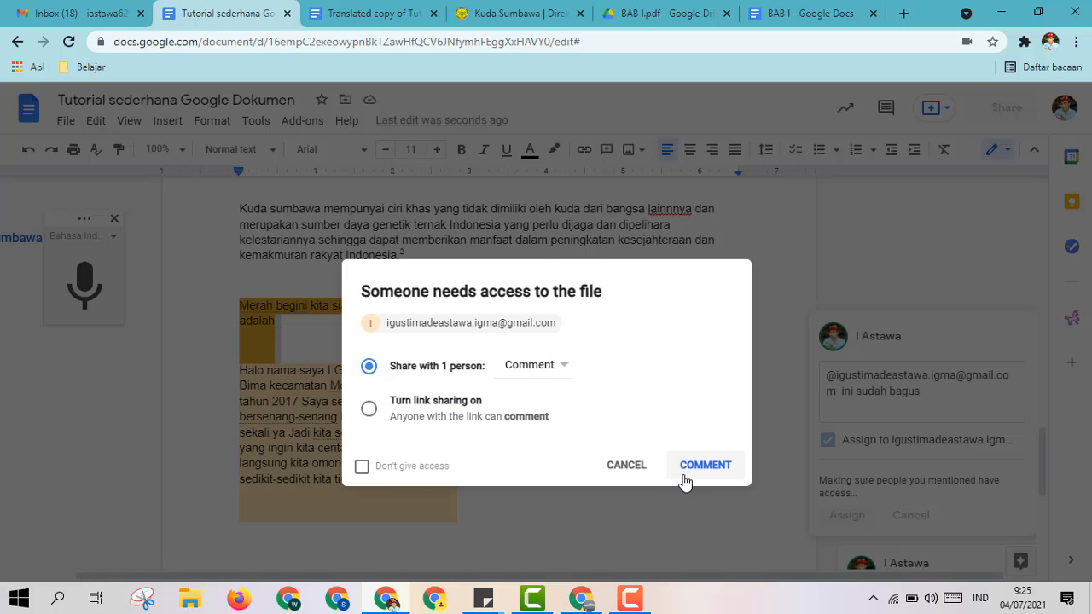
{"action": "left_click", "coordinate": [683, 478]}
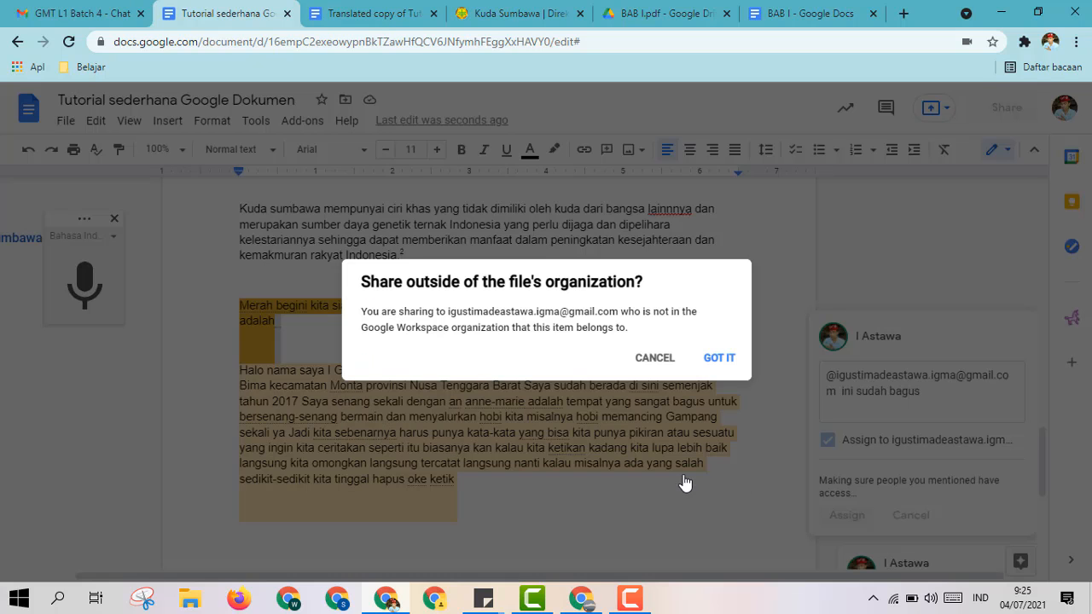
{"action": "left_click", "coordinate": [713, 368]}
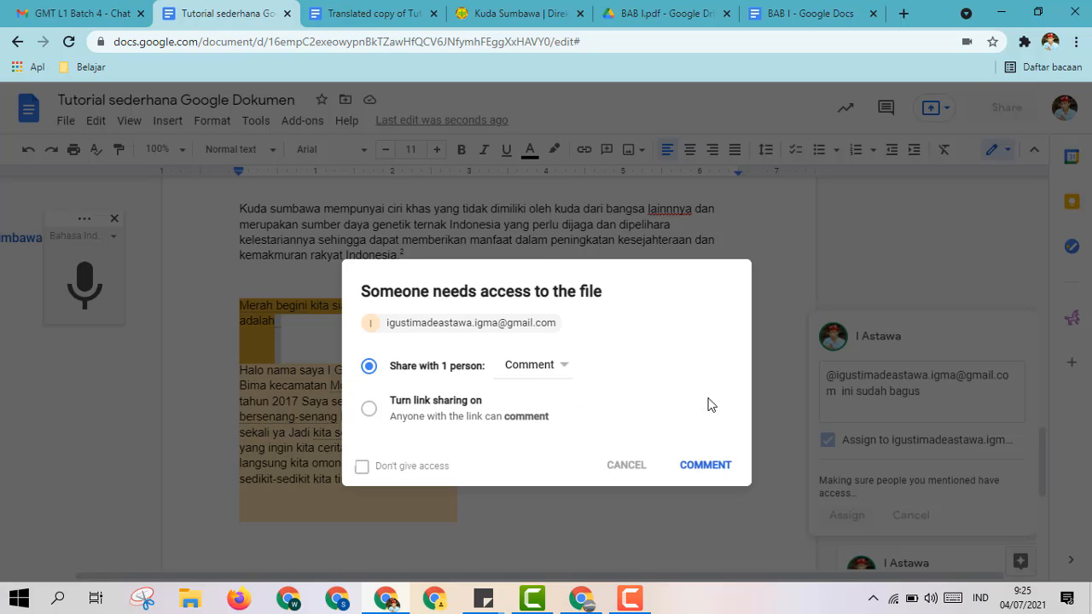
{"action": "left_click", "coordinate": [693, 465]}
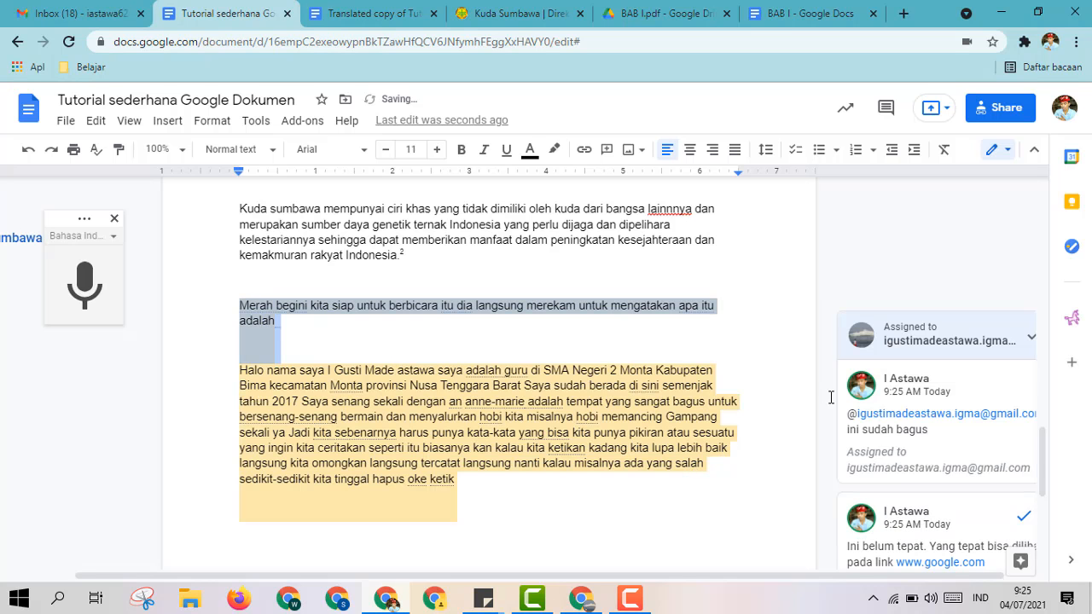
Check which comment is attached to each of the two highlighted dictated paragraphs.
{"action": "left_click", "coordinate": [592, 433]}
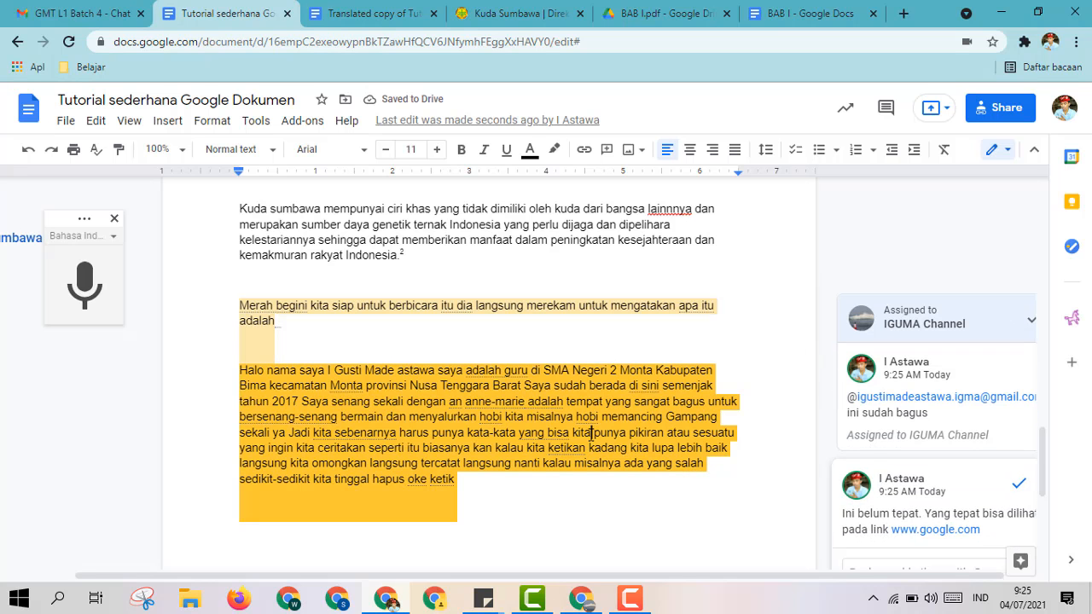
{"action": "left_click", "coordinate": [505, 315]}
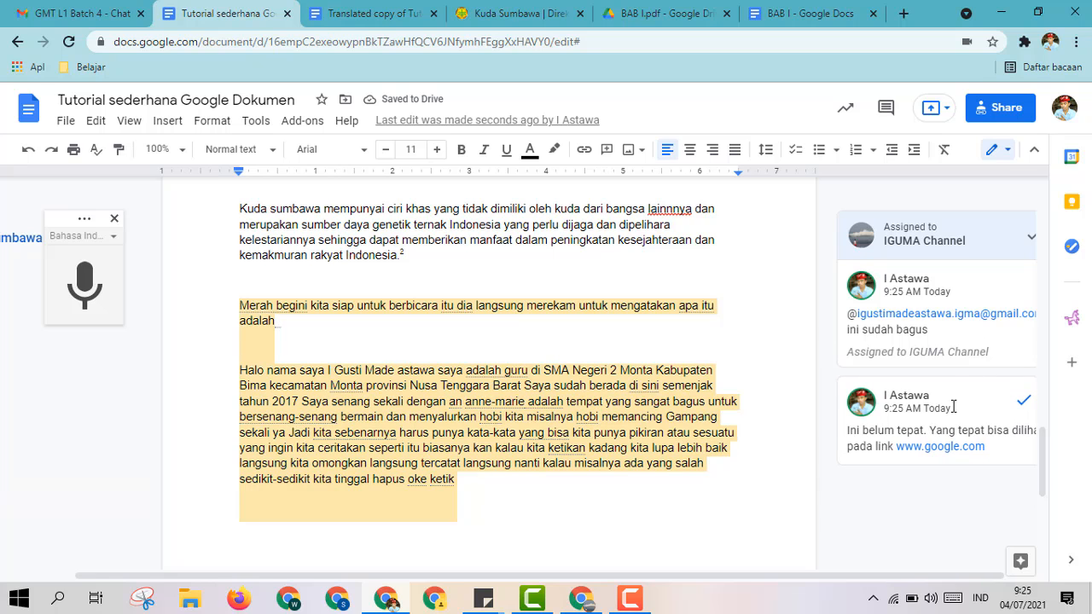
{"action": "left_click", "coordinate": [563, 384]}
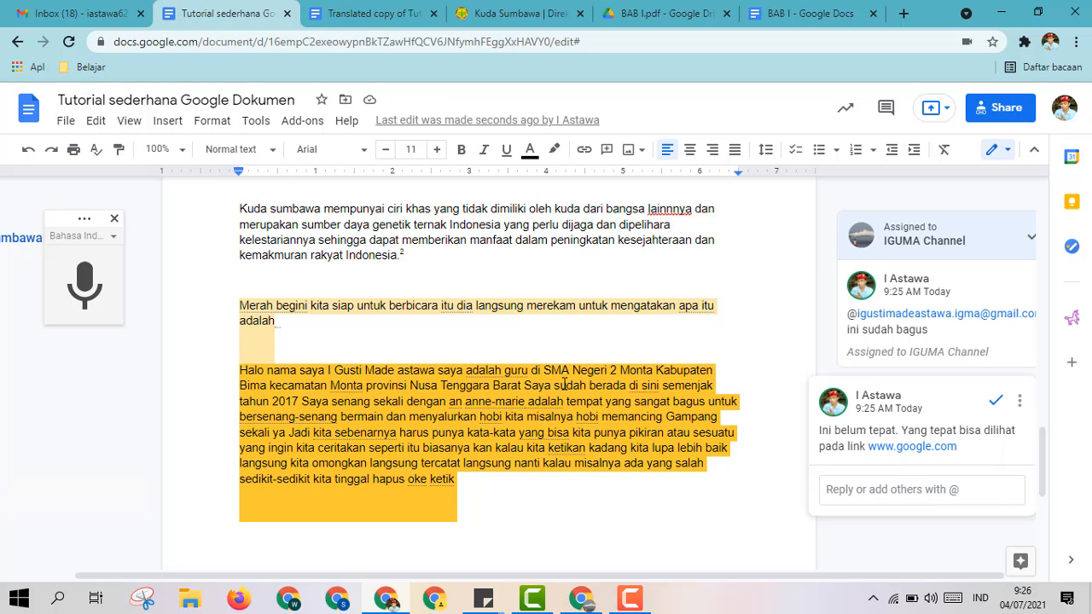